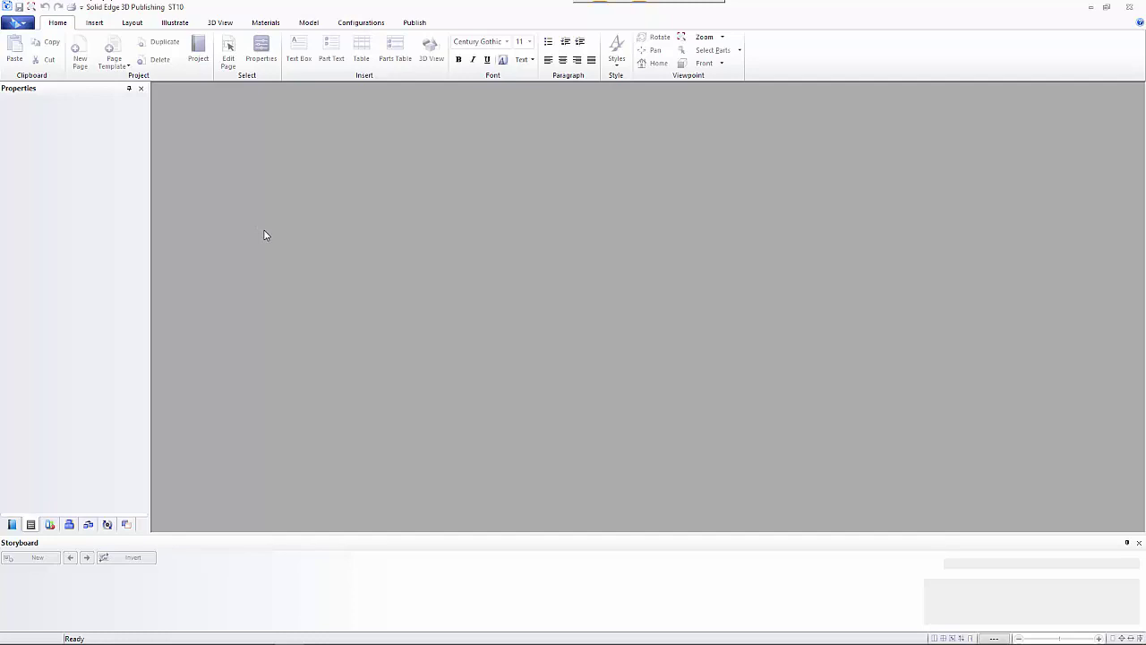
Start a new document from a template and preview the pages of the multi-page Printed Catalog template.
click(27, 24)
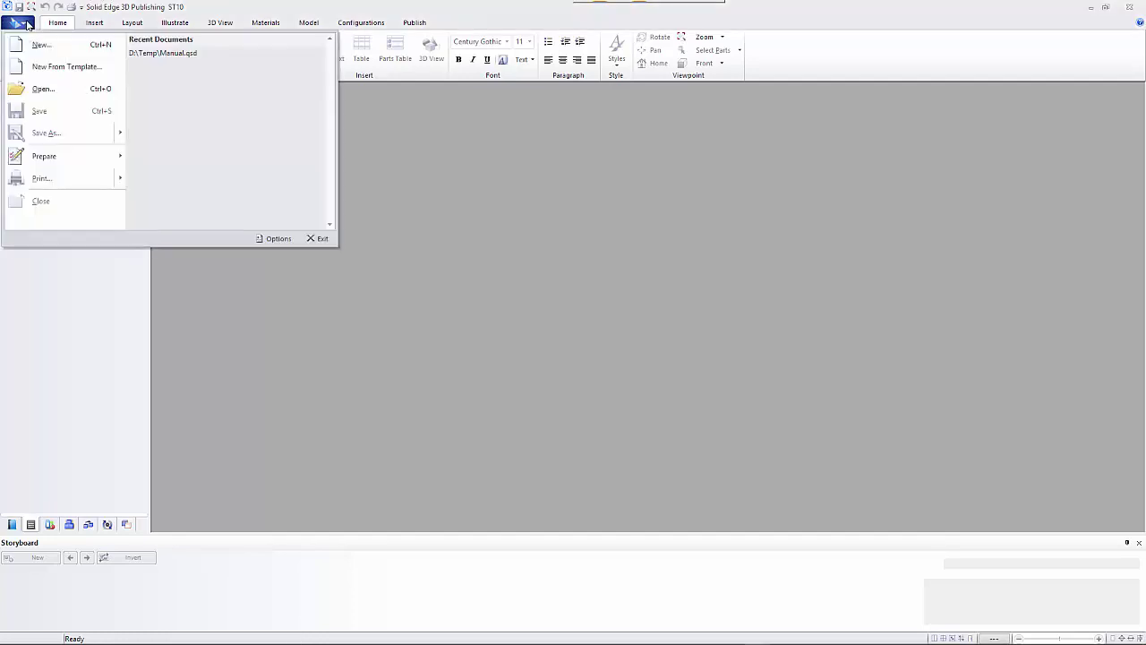
click(53, 72)
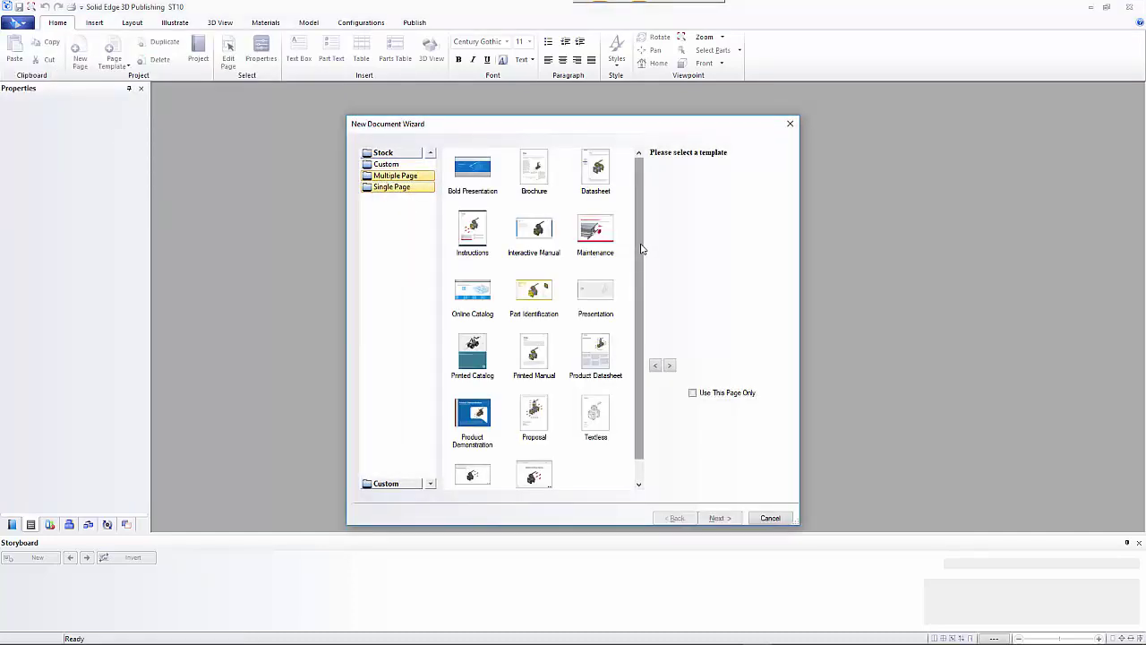
scroll(642, 248, down, 1)
click(479, 340)
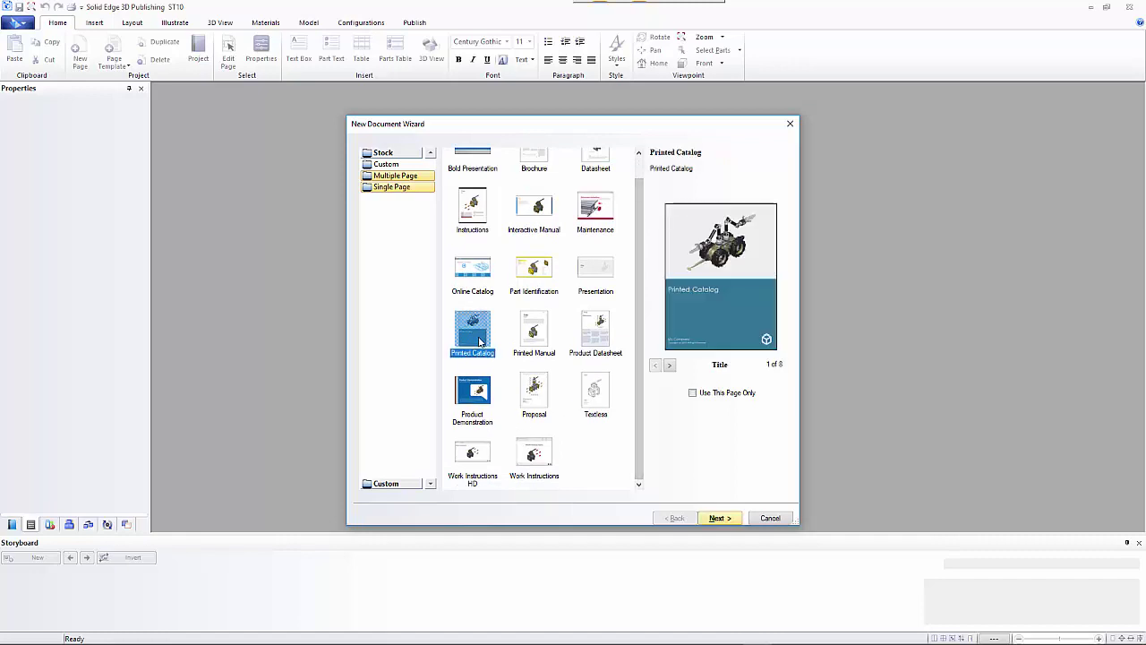
click(670, 365)
click(670, 366)
click(670, 365)
click(669, 366)
click(670, 365)
click(670, 365)
click(669, 365)
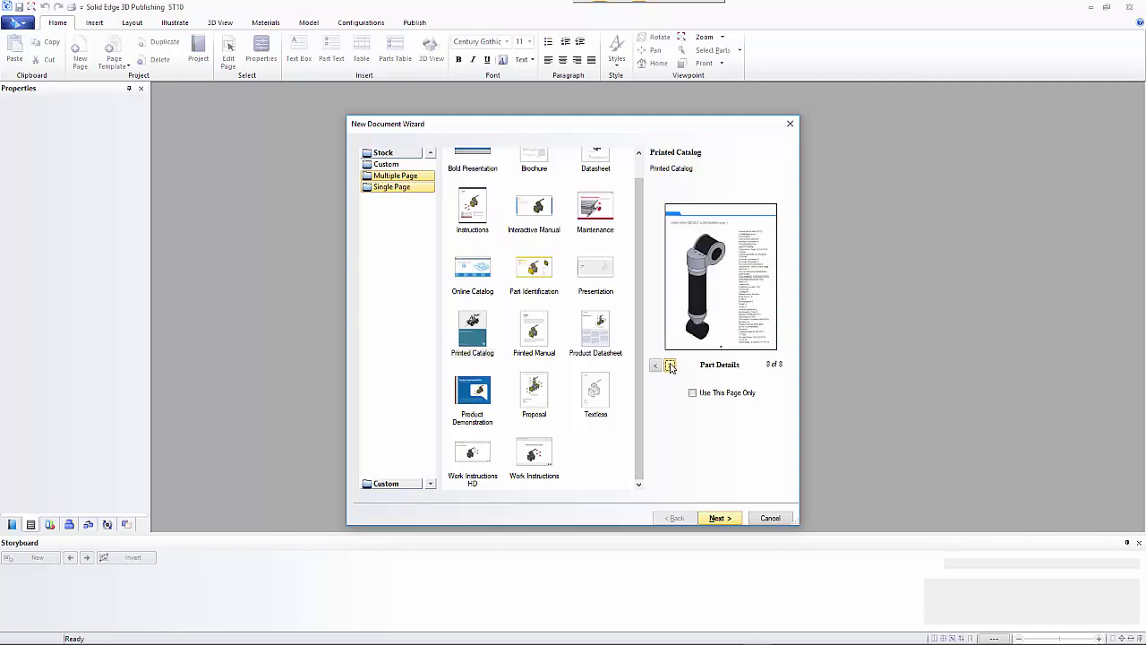
click(655, 365)
click(656, 366)
click(655, 365)
click(656, 365)
click(655, 365)
click(655, 365)
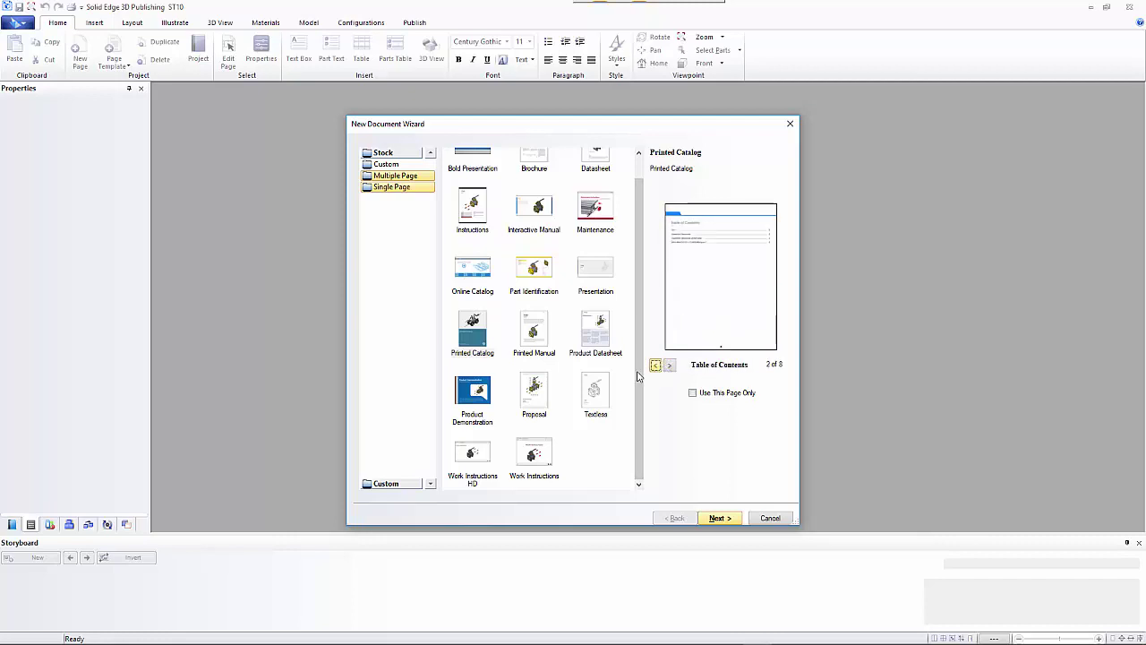
Preview the pages of the Proposal template, then cancel the New Document Wizard.
click(537, 397)
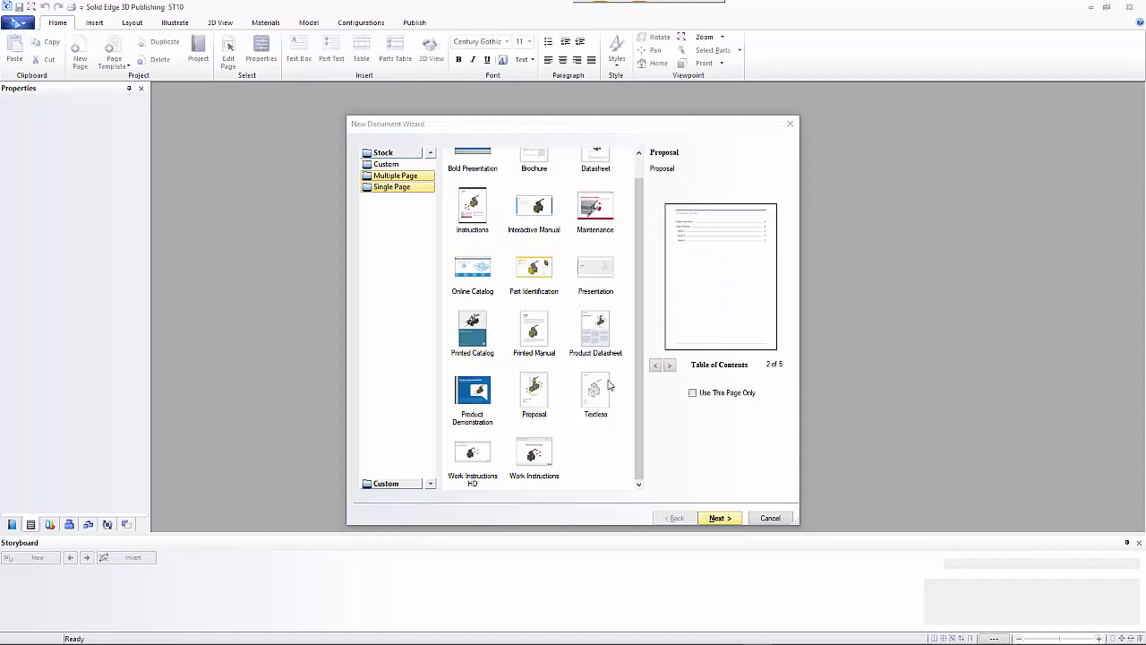
click(669, 365)
click(669, 365)
click(670, 366)
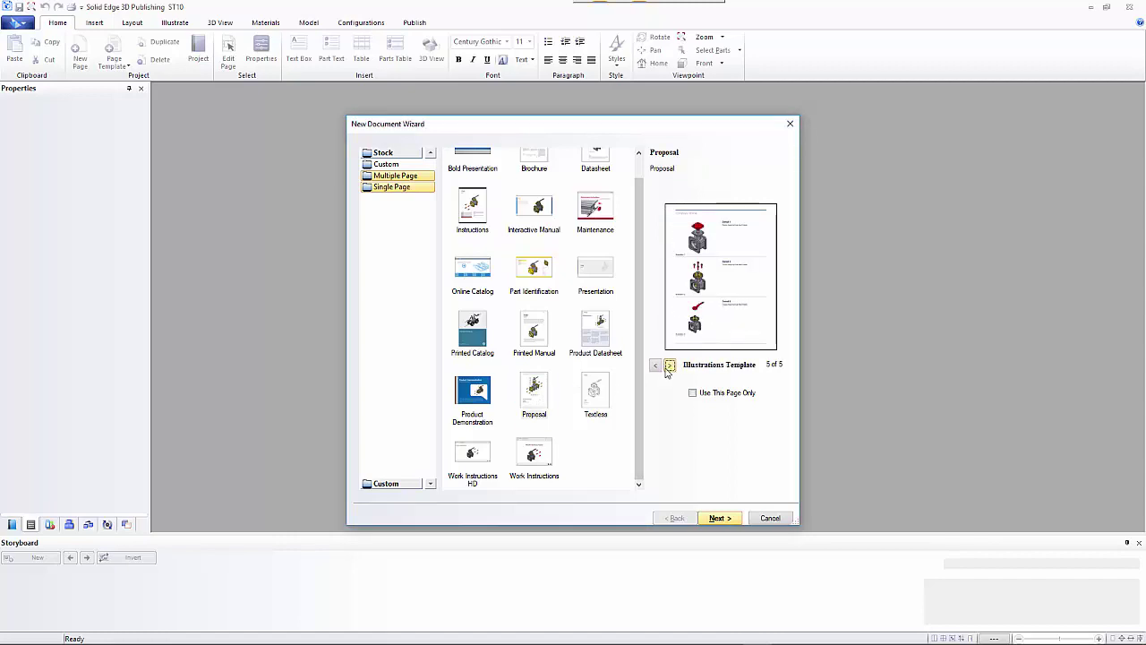
click(655, 367)
click(656, 367)
click(655, 367)
click(655, 367)
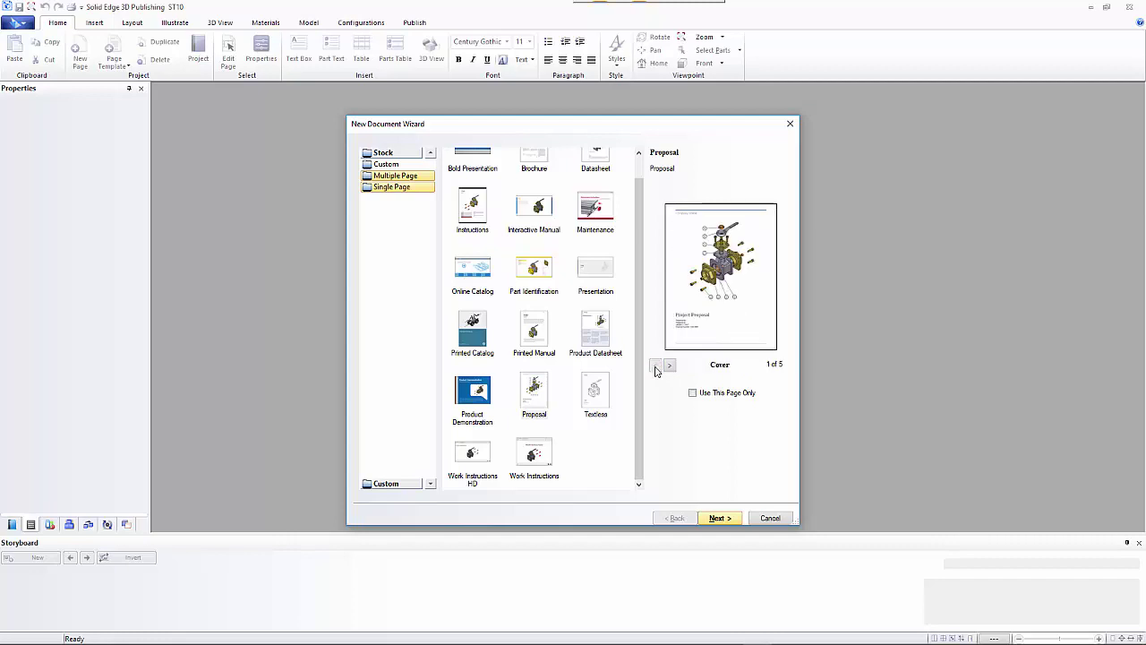
click(770, 518)
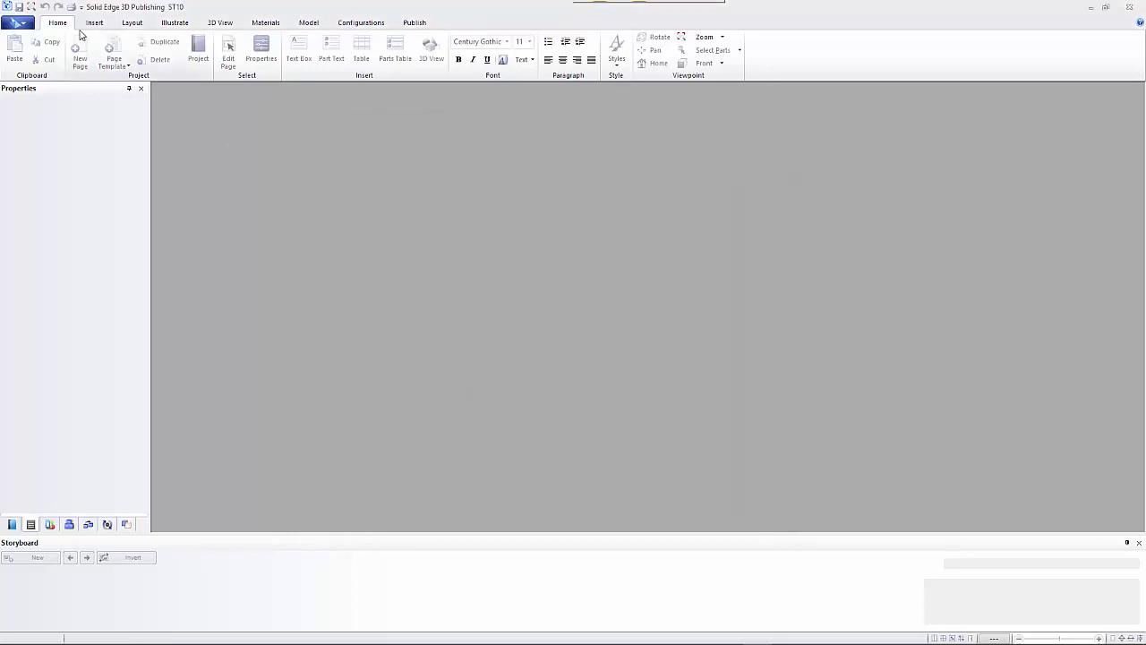
Create a new blank document with A4 page size in portrait orientation.
click(22, 25)
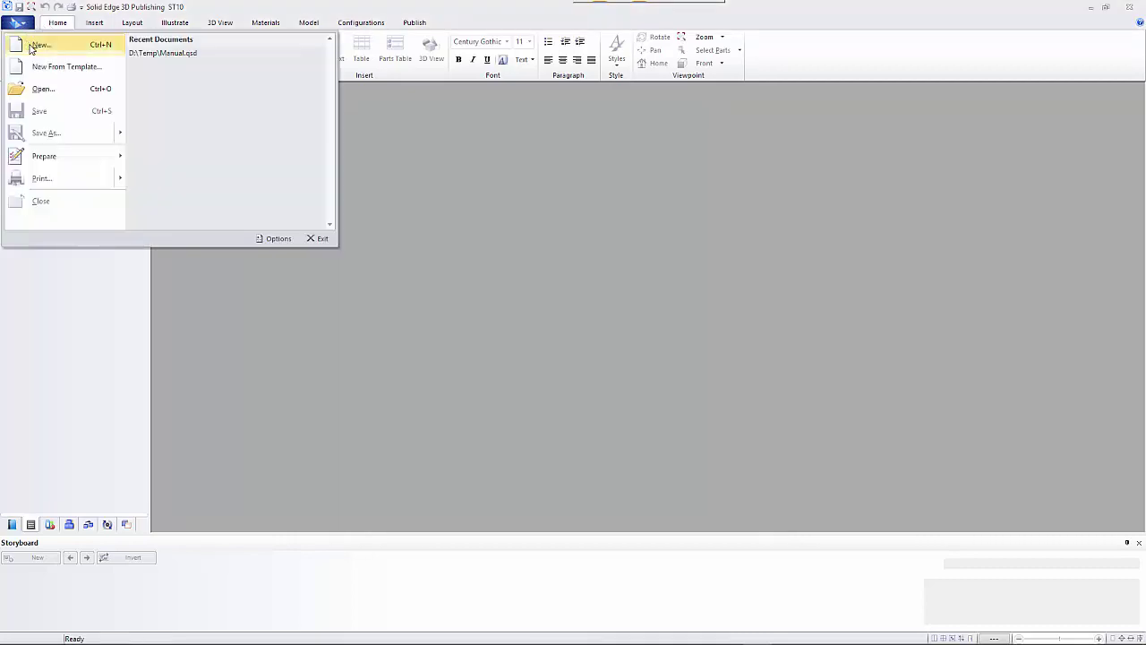
click(45, 64)
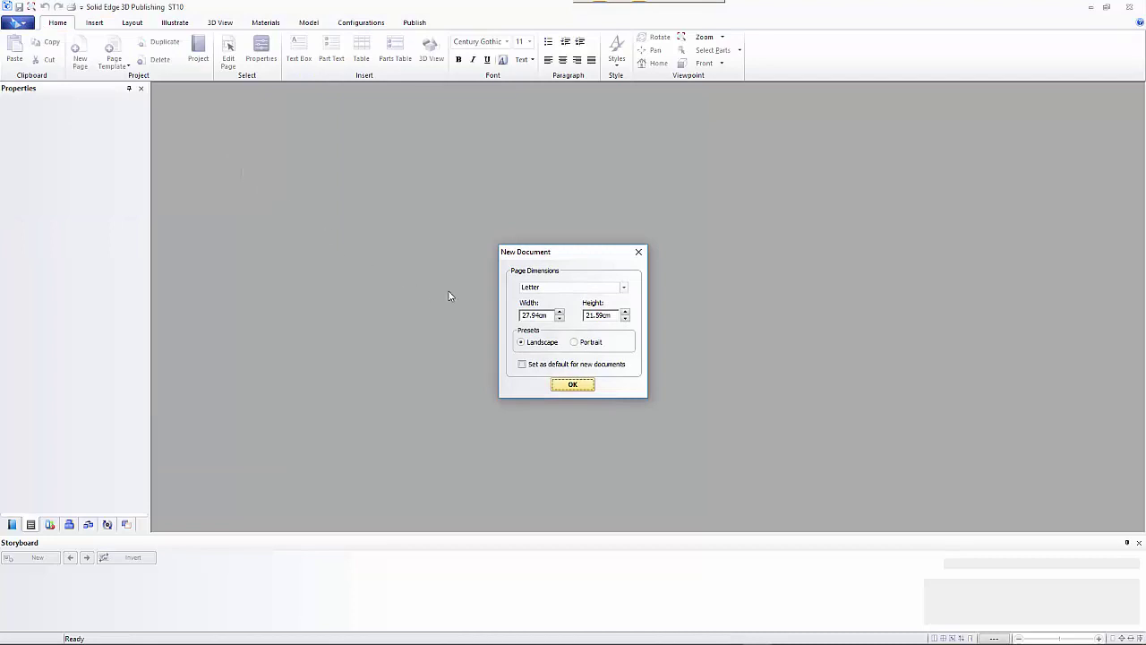
click(623, 287)
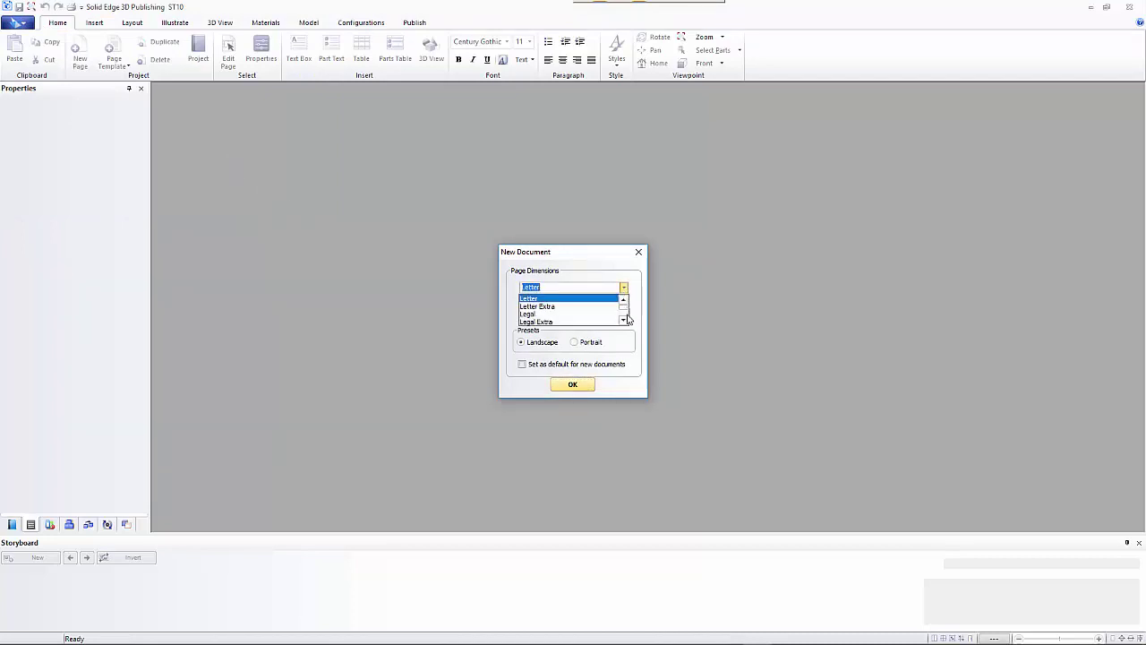
scroll(625, 323, down, 5)
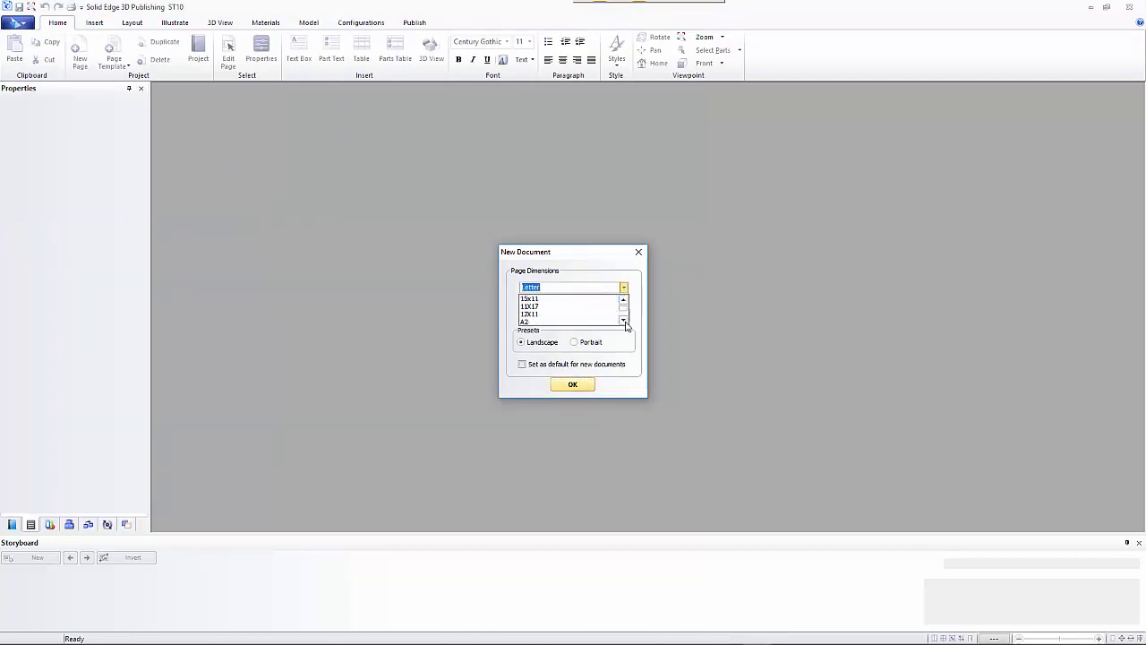
scroll(625, 322, down, 1)
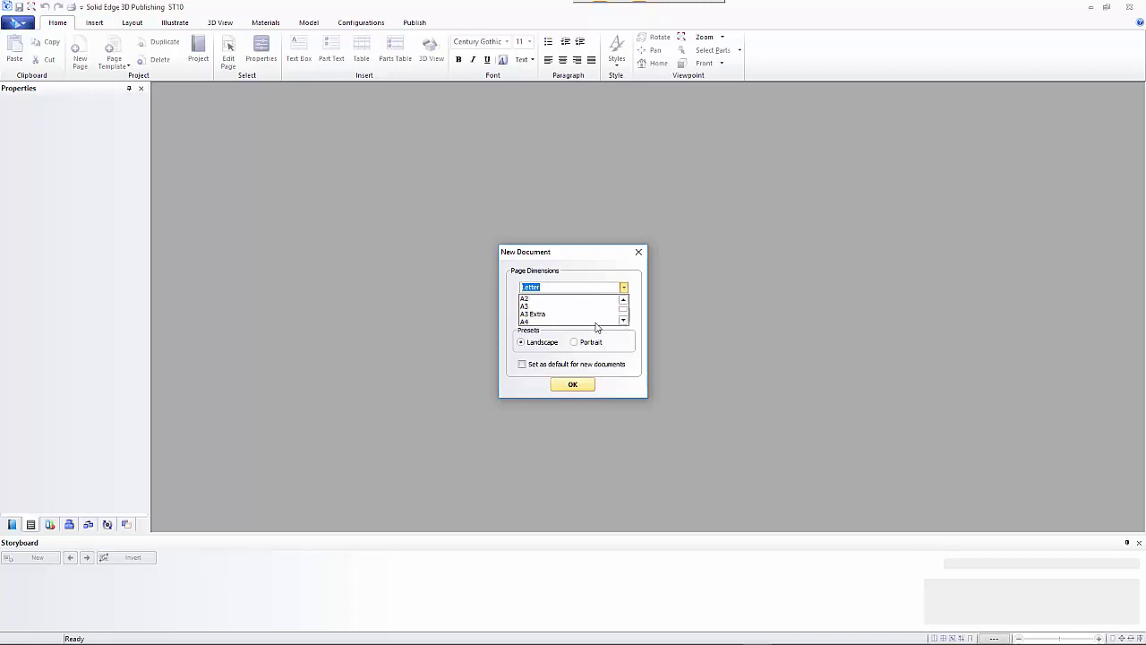
click(535, 319)
click(580, 342)
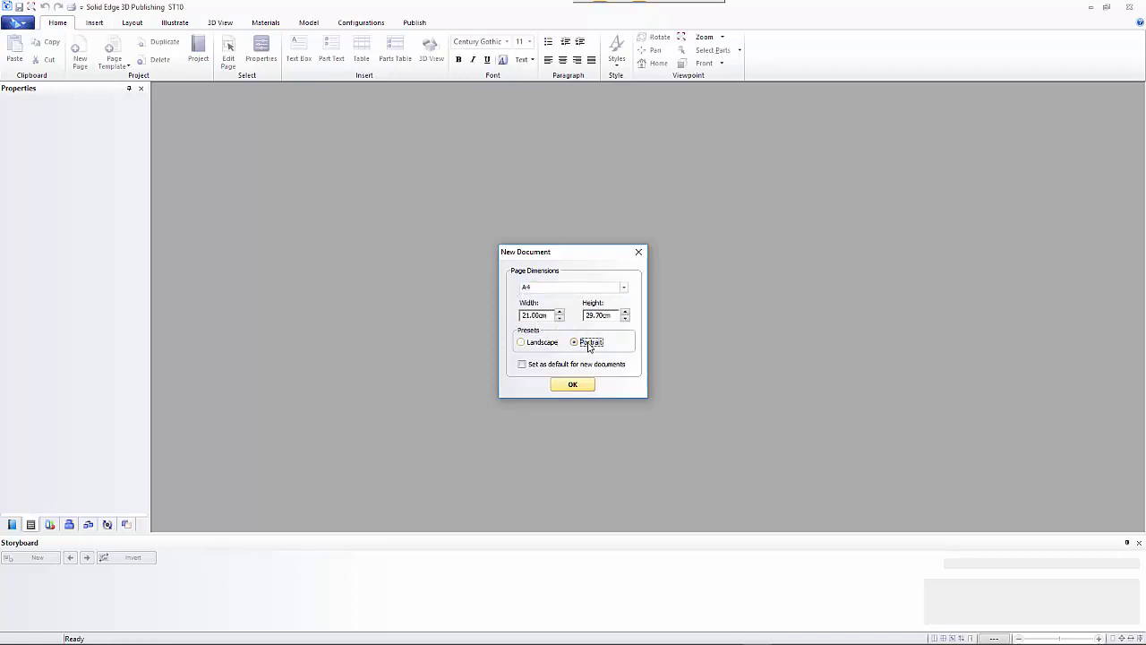
click(573, 385)
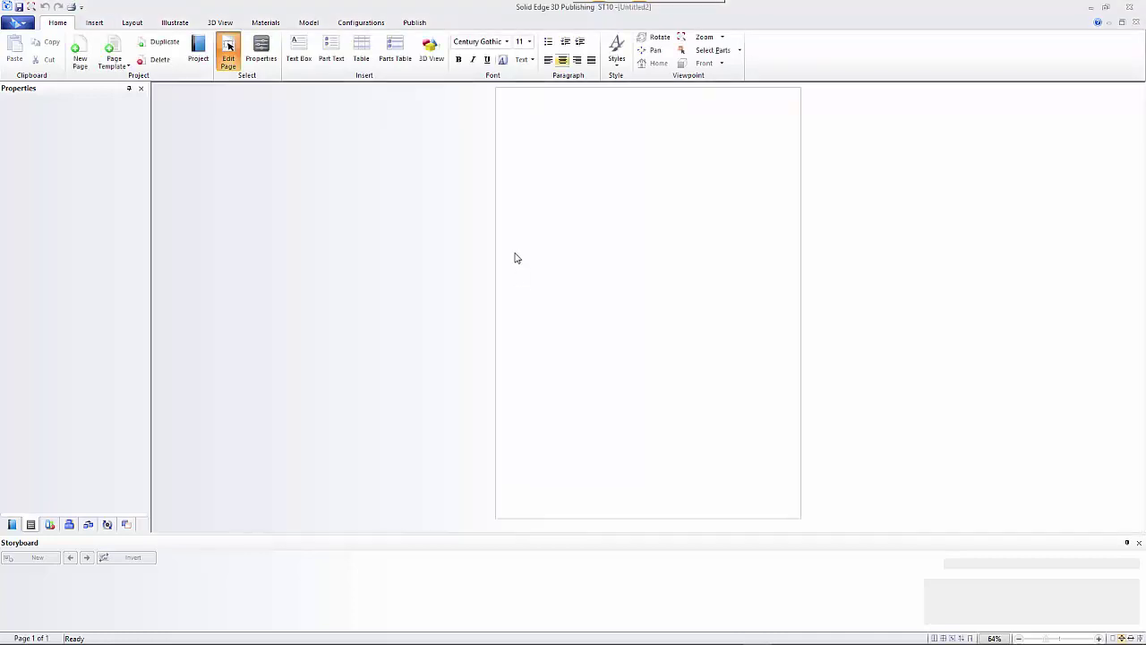
On the master page, draw a rectangle about 20.3 cm wide and 0.87 cm high across the page's upper edge.
click(132, 24)
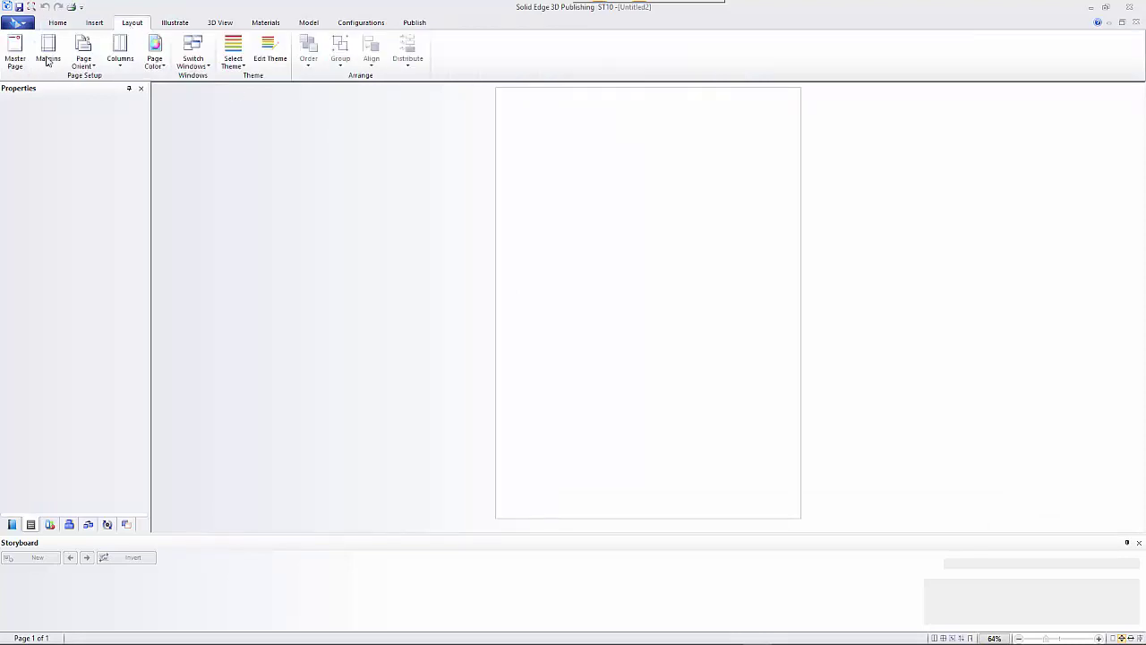
click(14, 52)
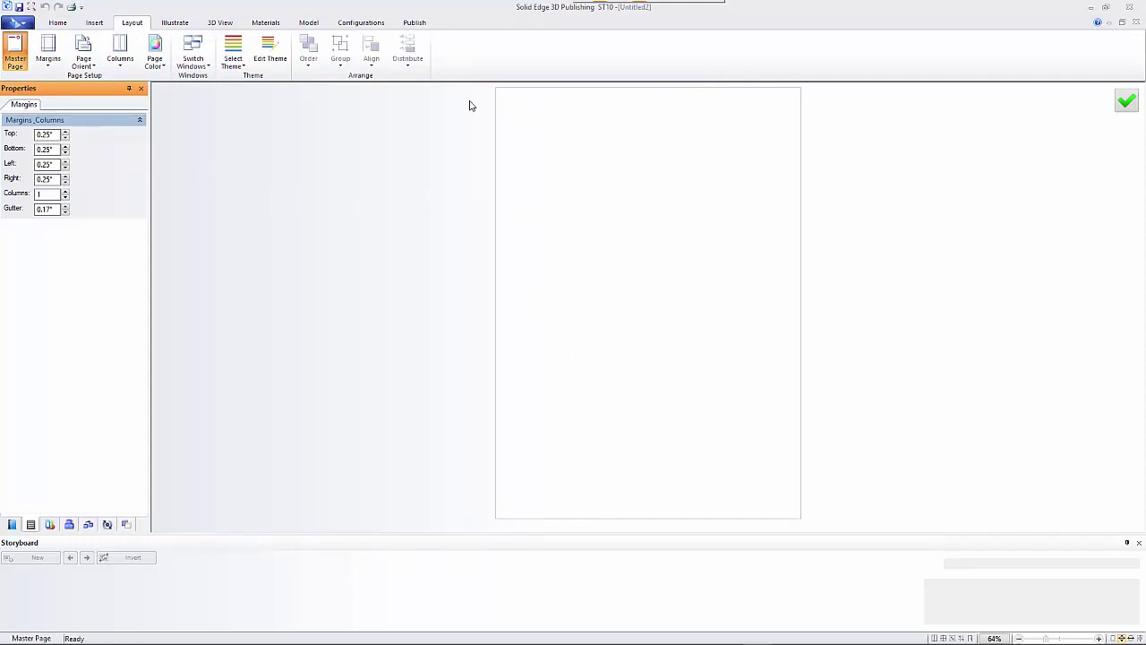
click(94, 24)
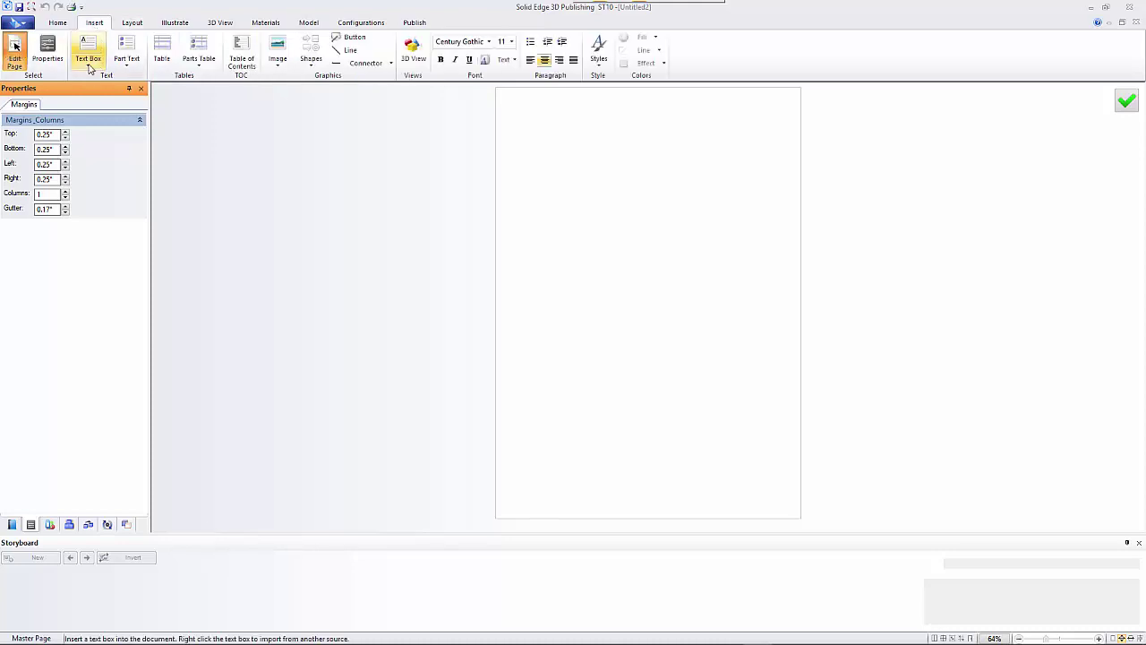
click(89, 67)
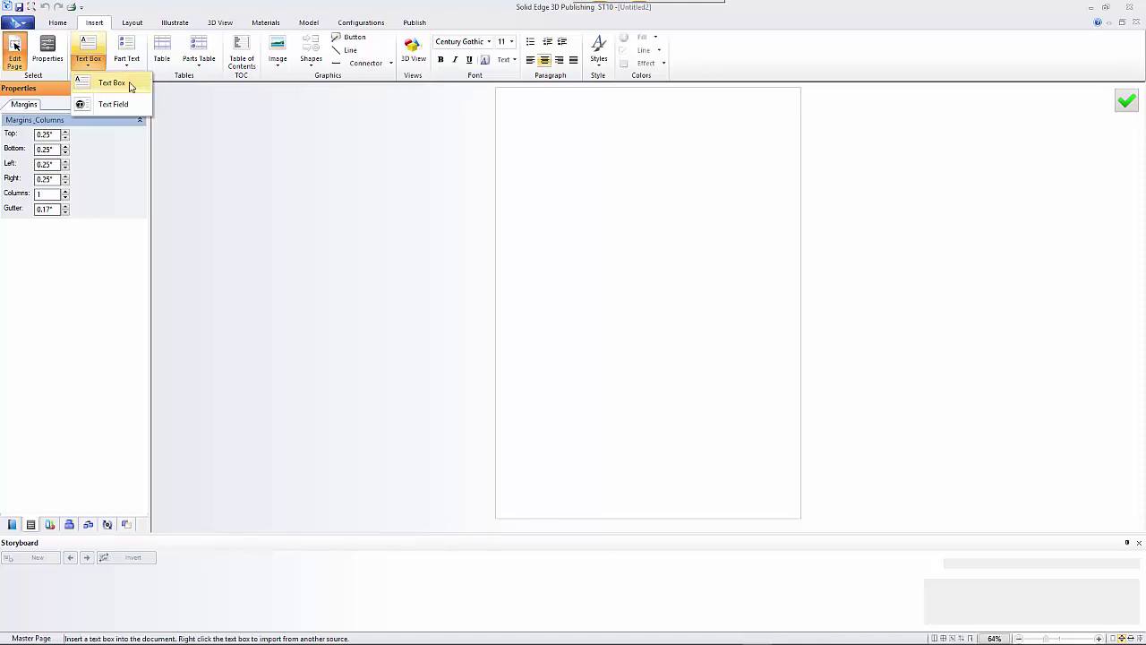
click(312, 70)
click(312, 70)
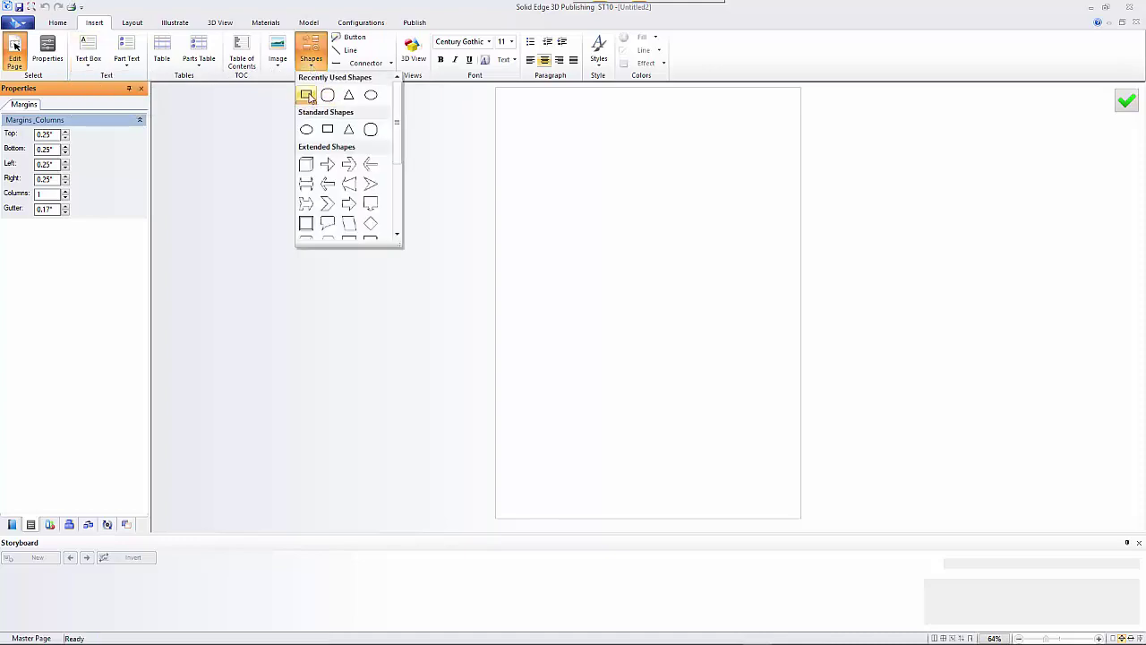
click(306, 95)
drag(501, 97, 794, 112)
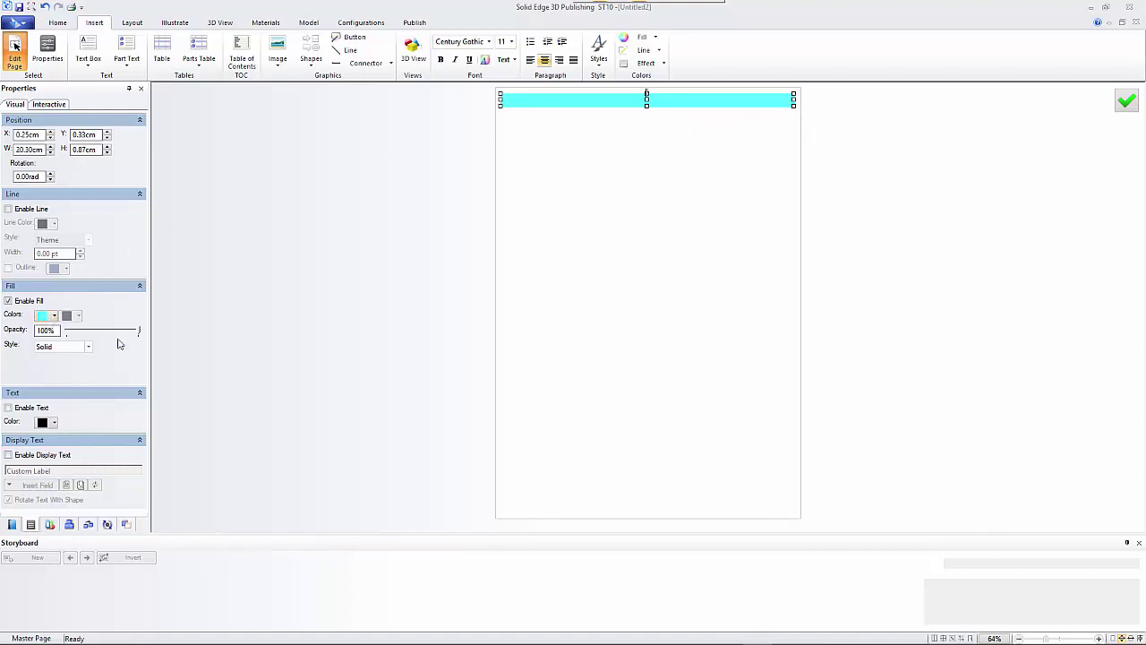
Change the header rectangle's fill colour to light grey.
click(11, 524)
click(30, 526)
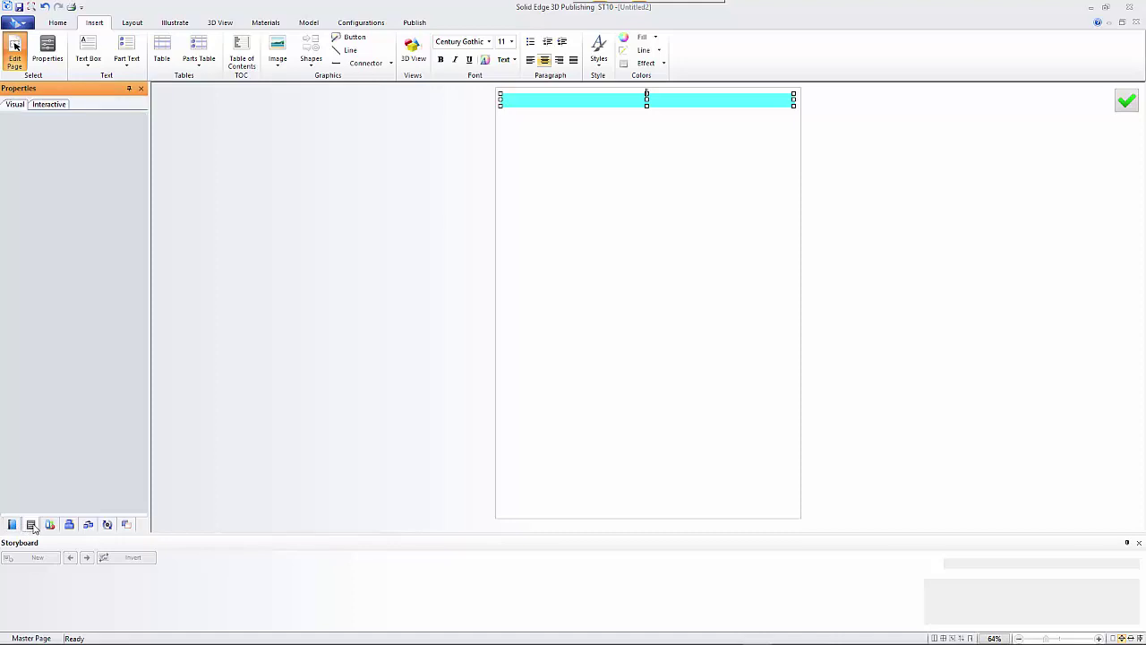
click(51, 526)
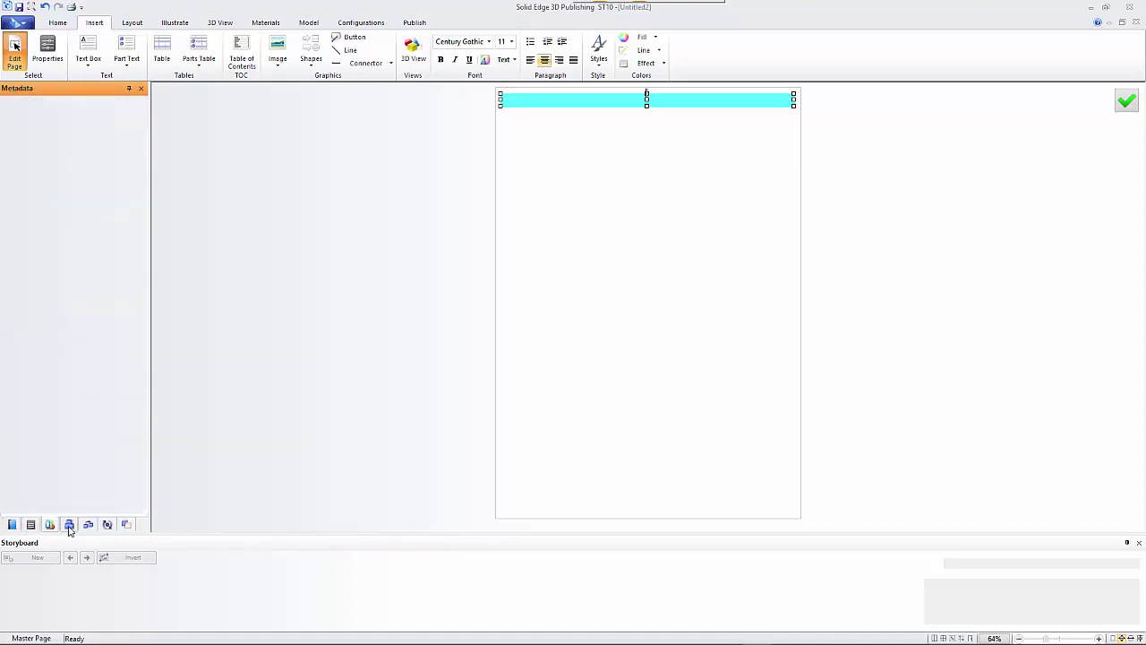
click(31, 524)
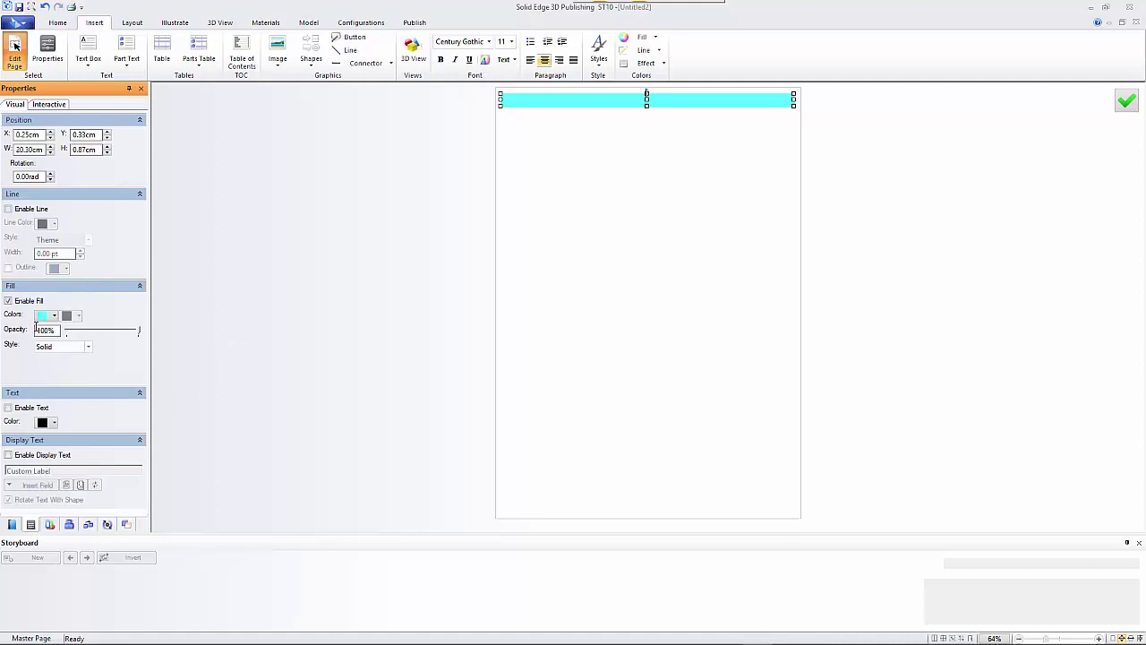
click(54, 317)
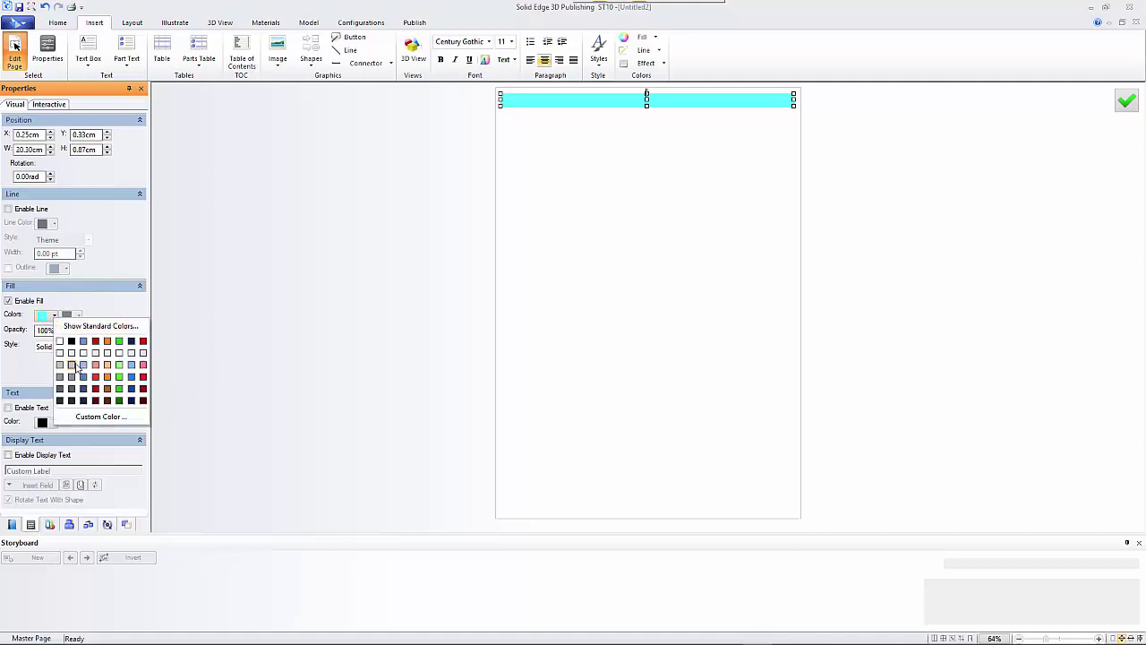
click(71, 353)
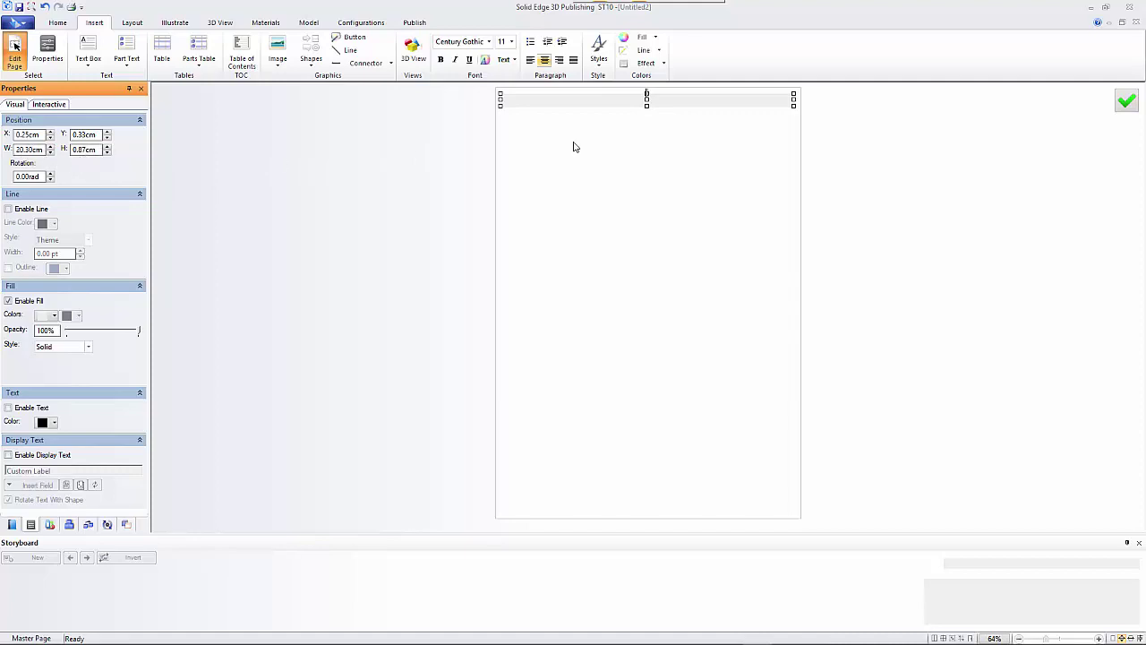
Duplicate the grey header bar and place the copy along the page's lower edge as a footer bar.
click(584, 115)
click(585, 99)
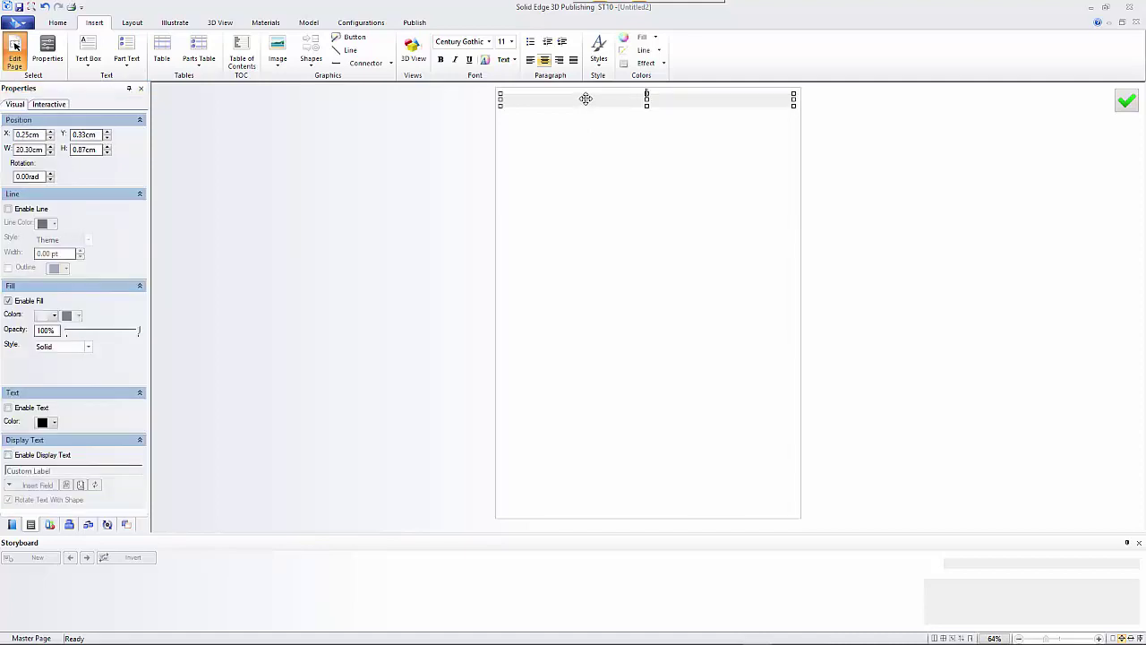
click(604, 167)
key(ctrl+v)
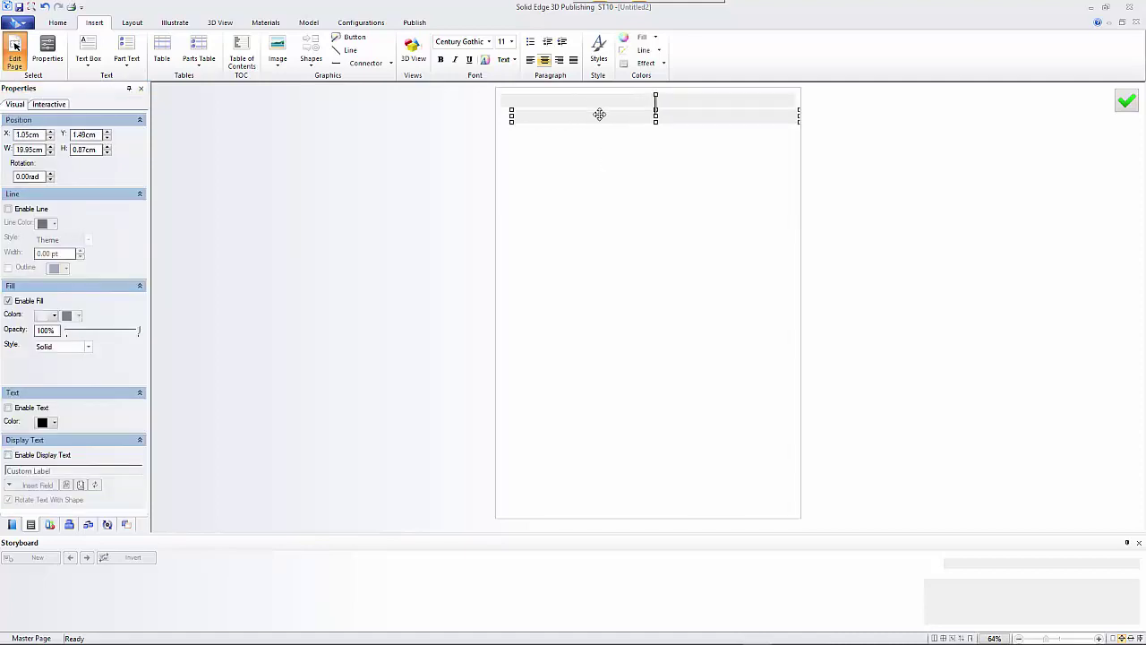
drag(601, 117, 590, 508)
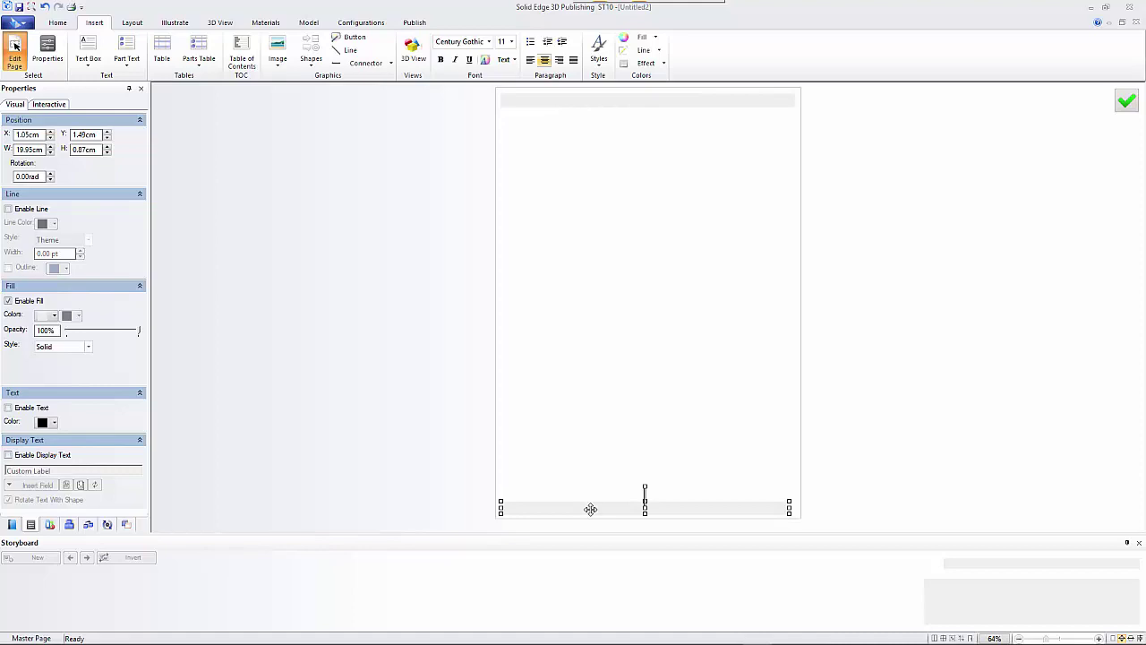
click(615, 417)
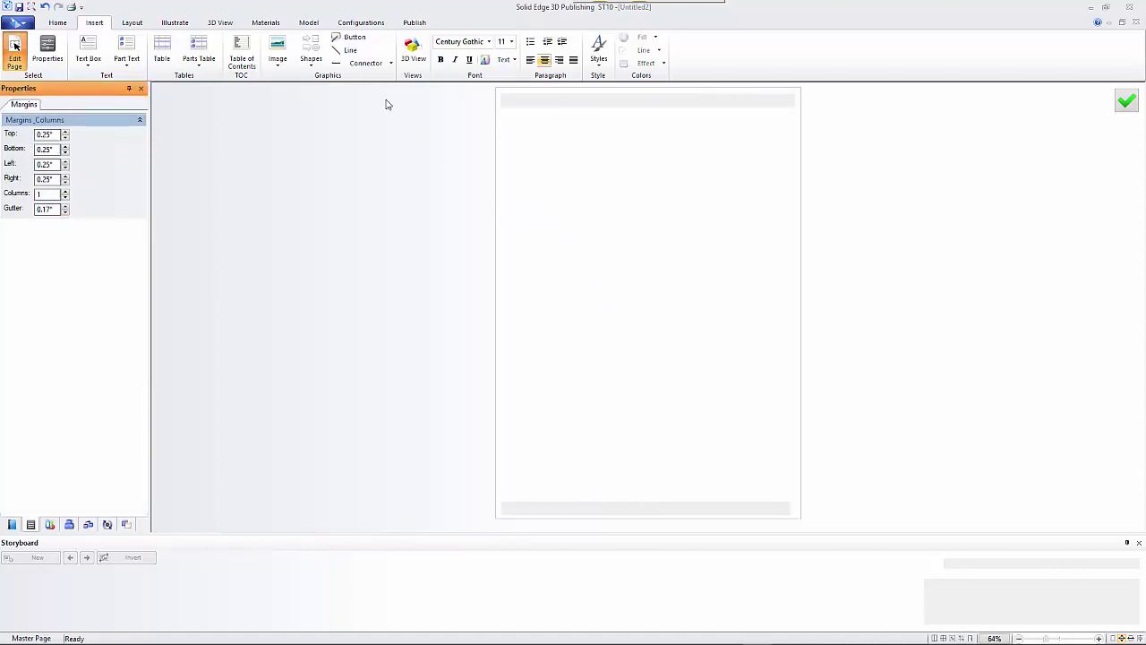
Draw a rectangle about 5.08 cm by 0.58 cm in the middle of the footer bar and enable its display text.
click(311, 52)
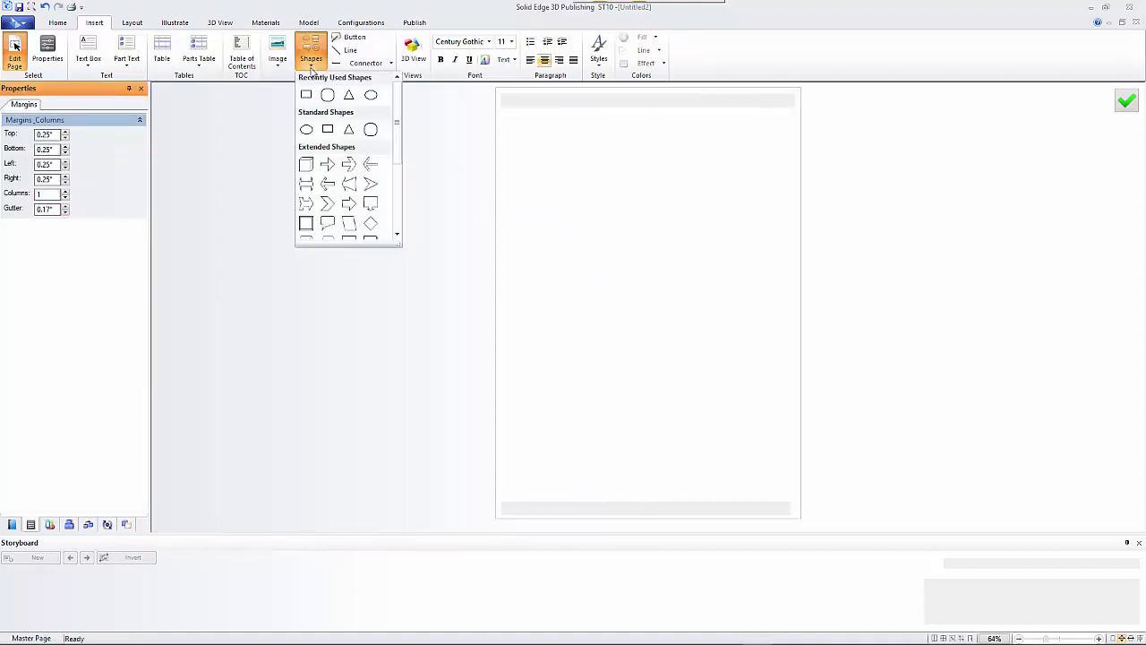
click(307, 96)
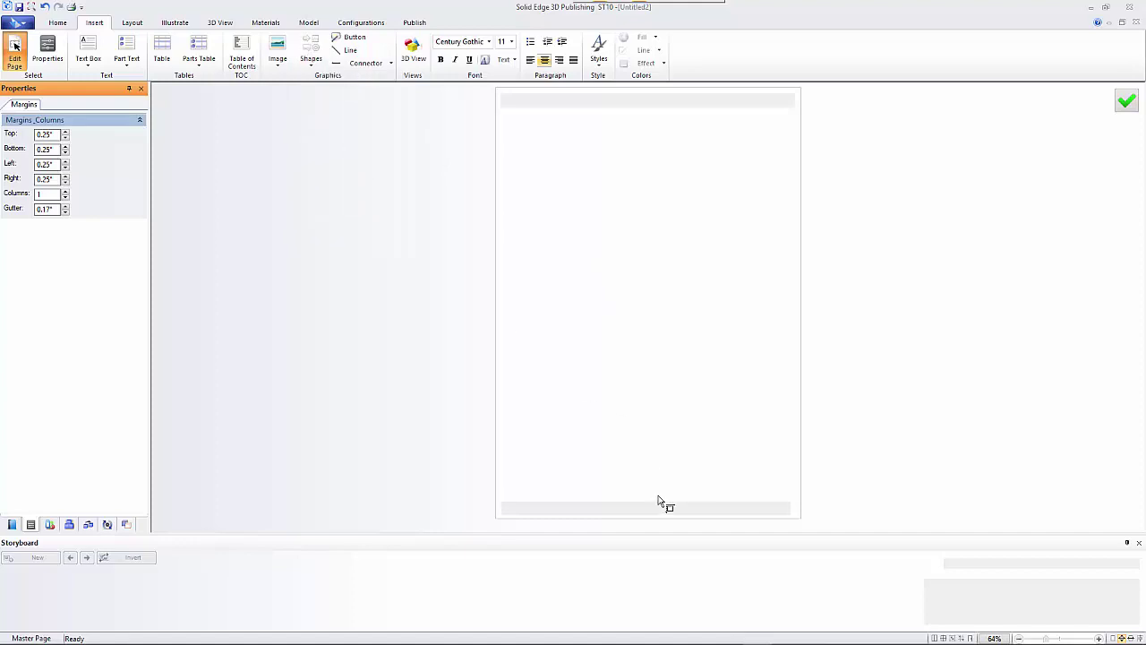
drag(623, 512, 686, 514)
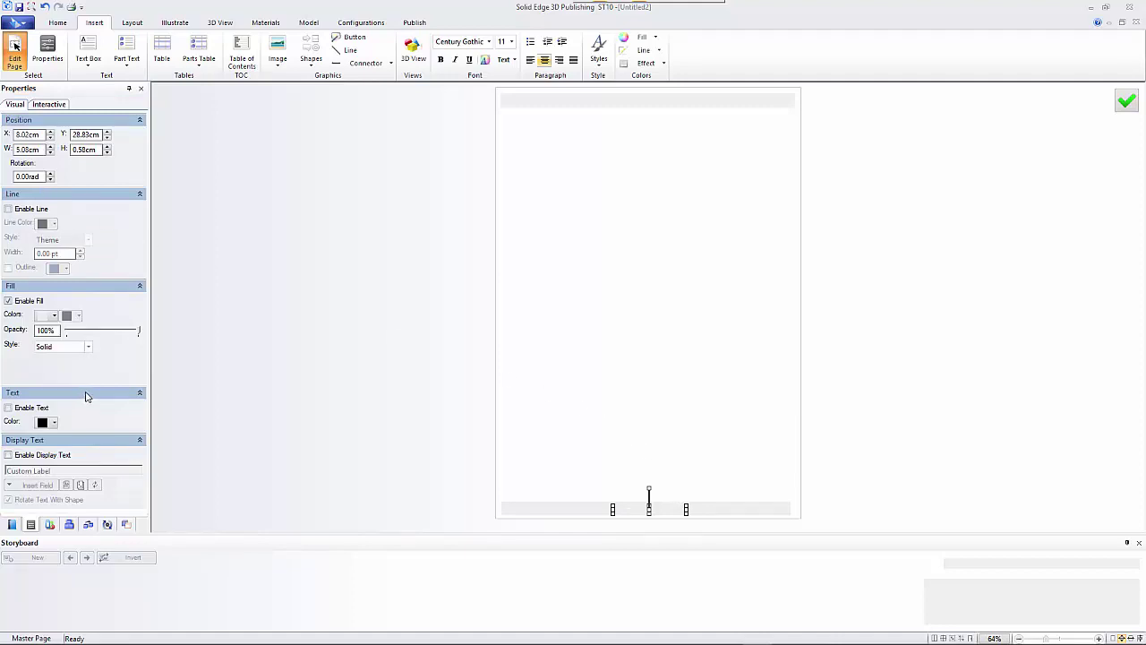
click(8, 454)
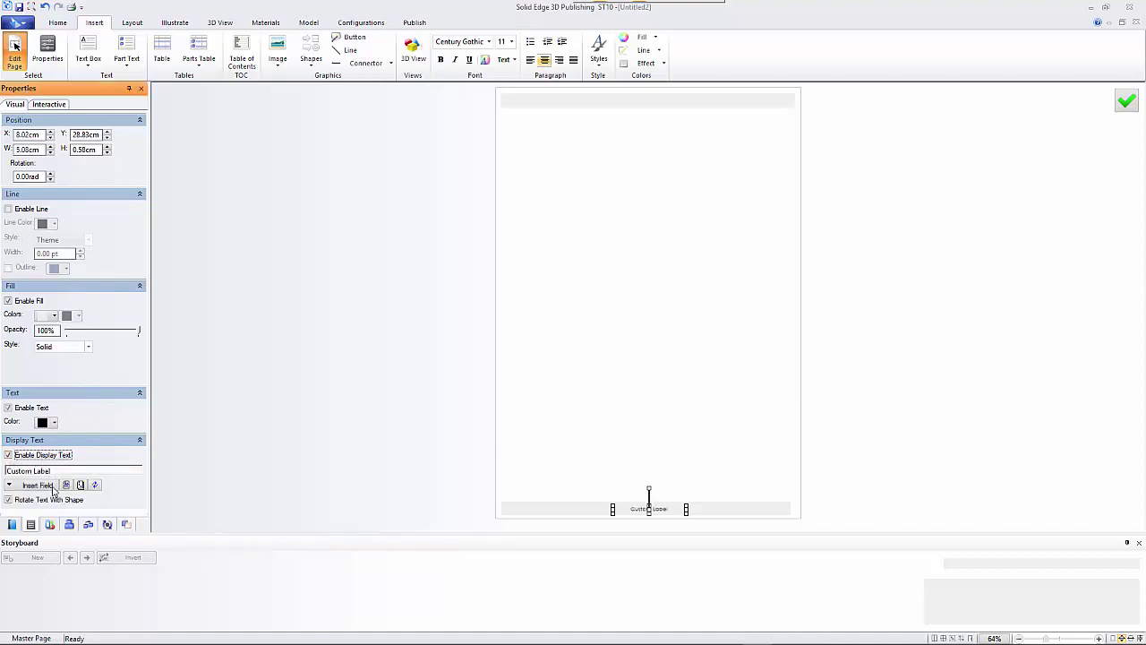
Set the footer label's display text to the Page X of Y field and finish editing the master page.
click(46, 486)
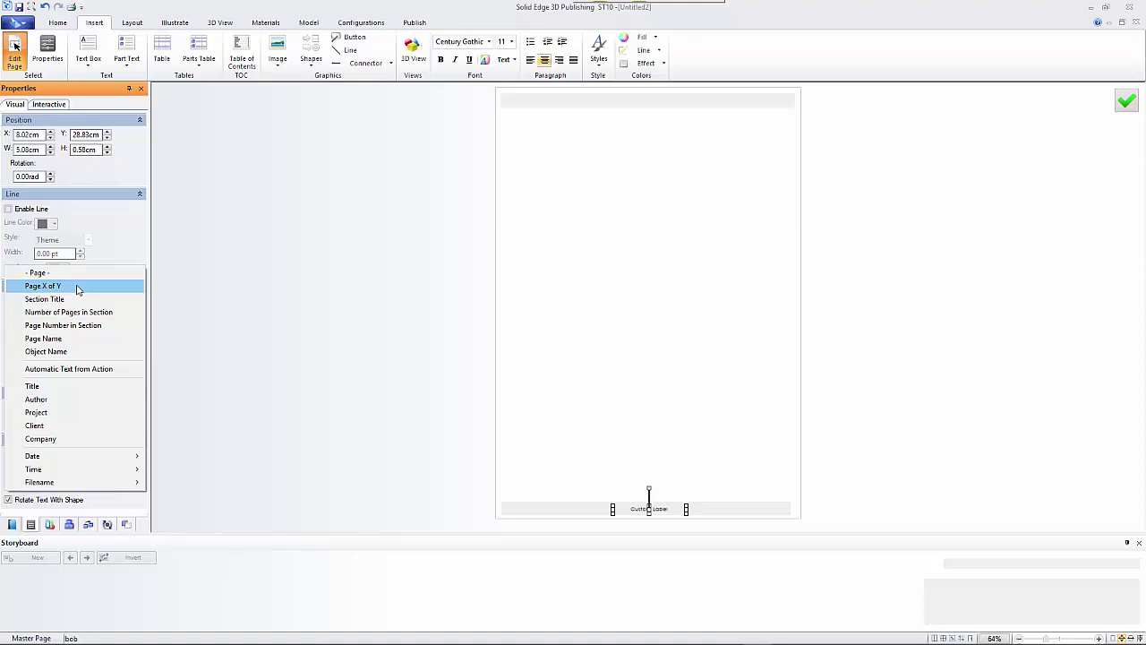
click(77, 286)
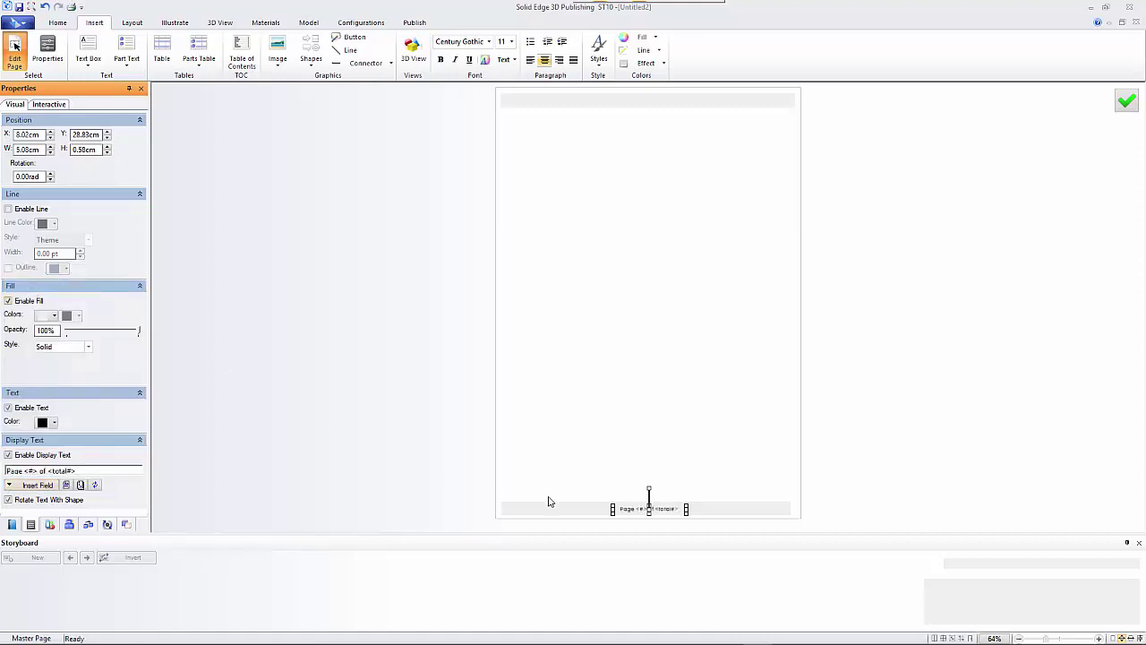
click(715, 469)
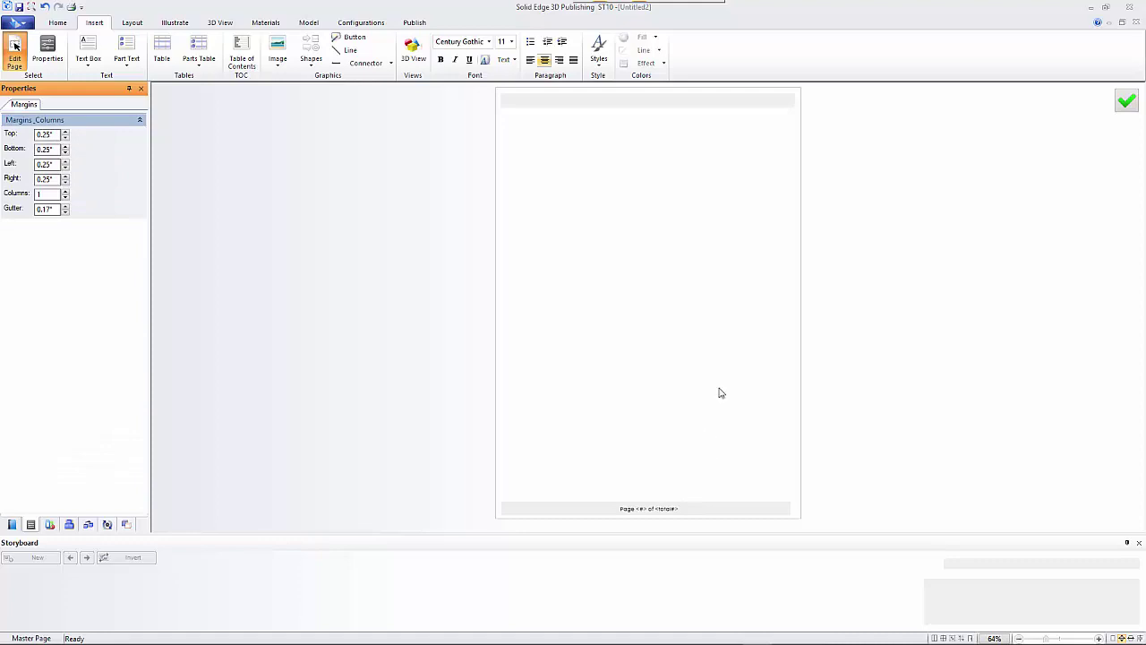
click(14, 57)
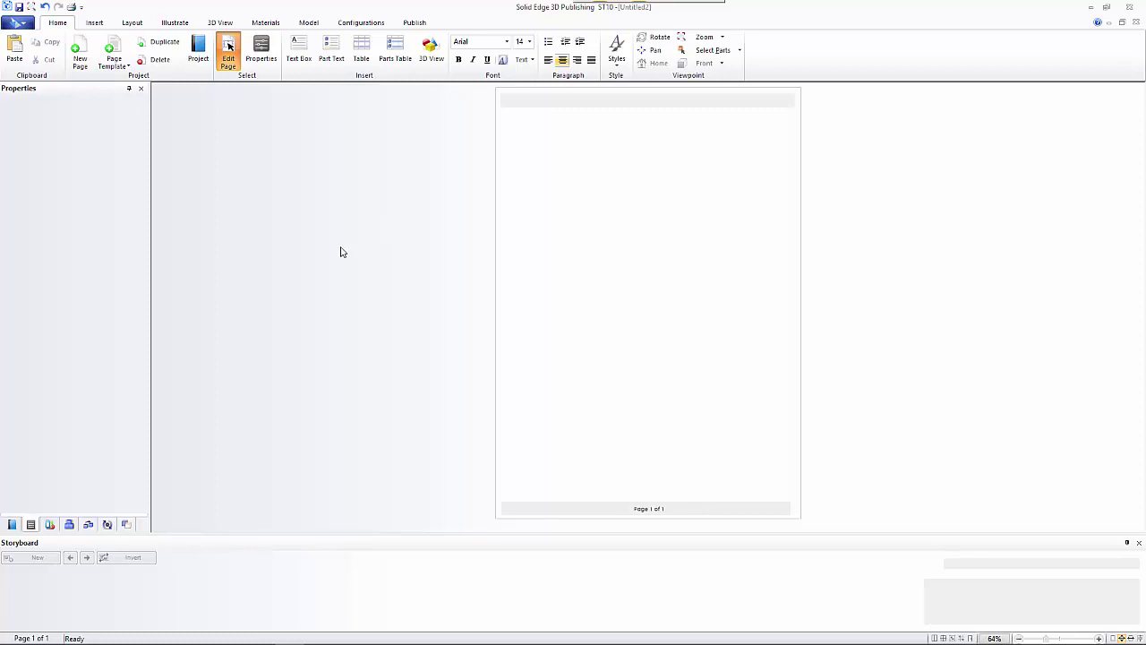
Rename page 1 to "Header Page" in its page properties and show page names in the project tree.
click(12, 524)
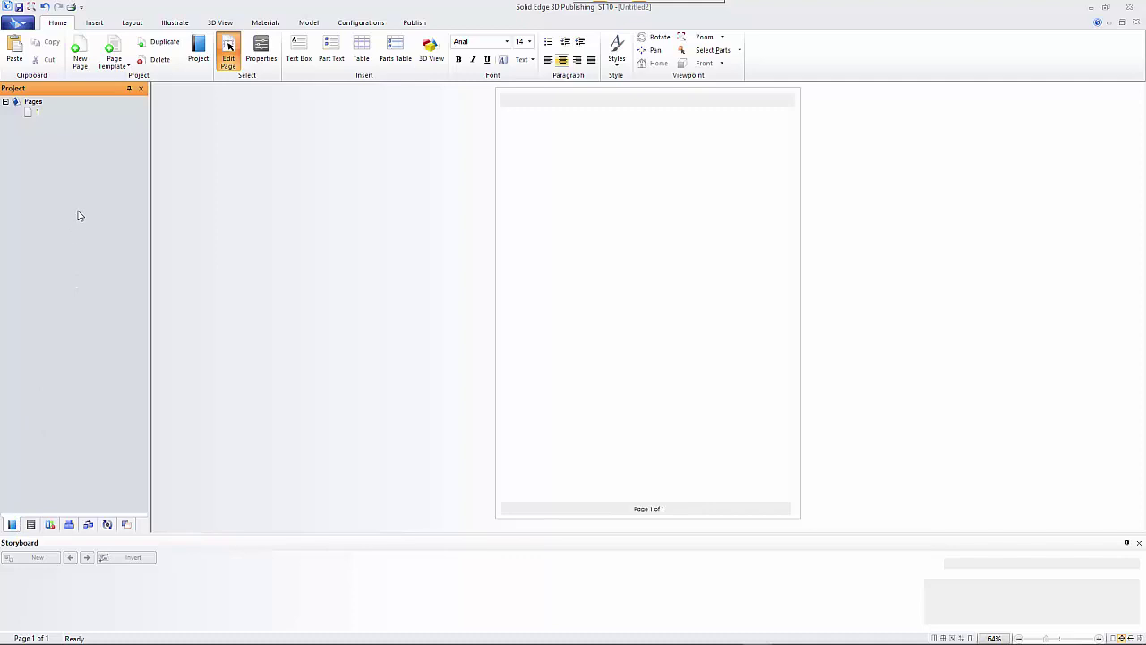
right_click(32, 104)
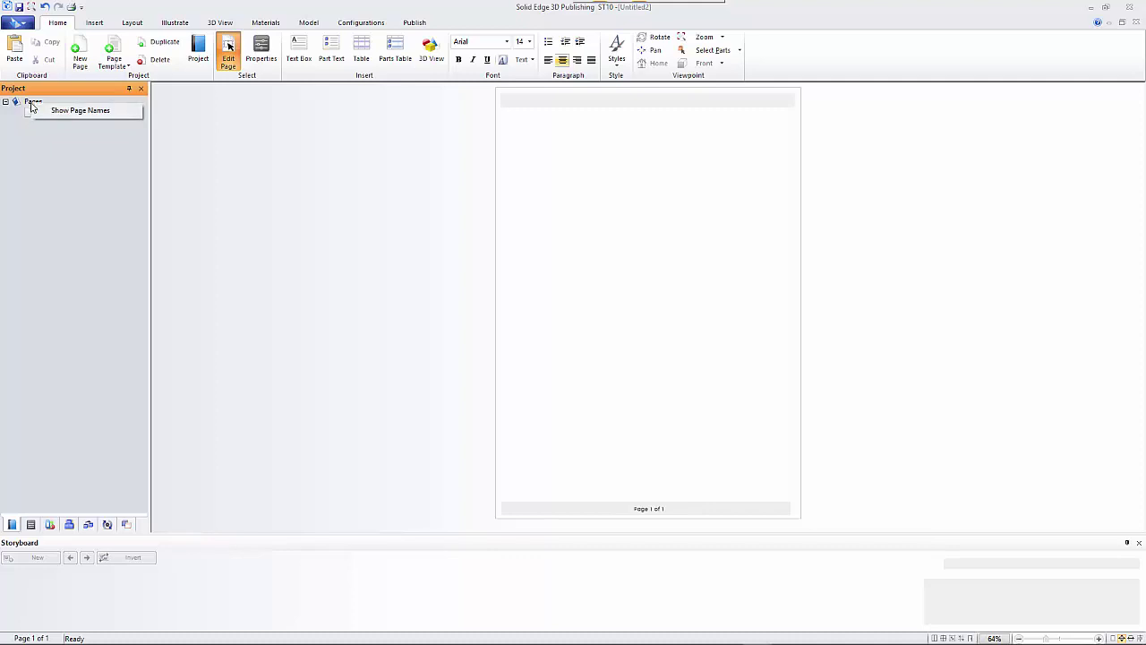
click(38, 118)
right_click(33, 114)
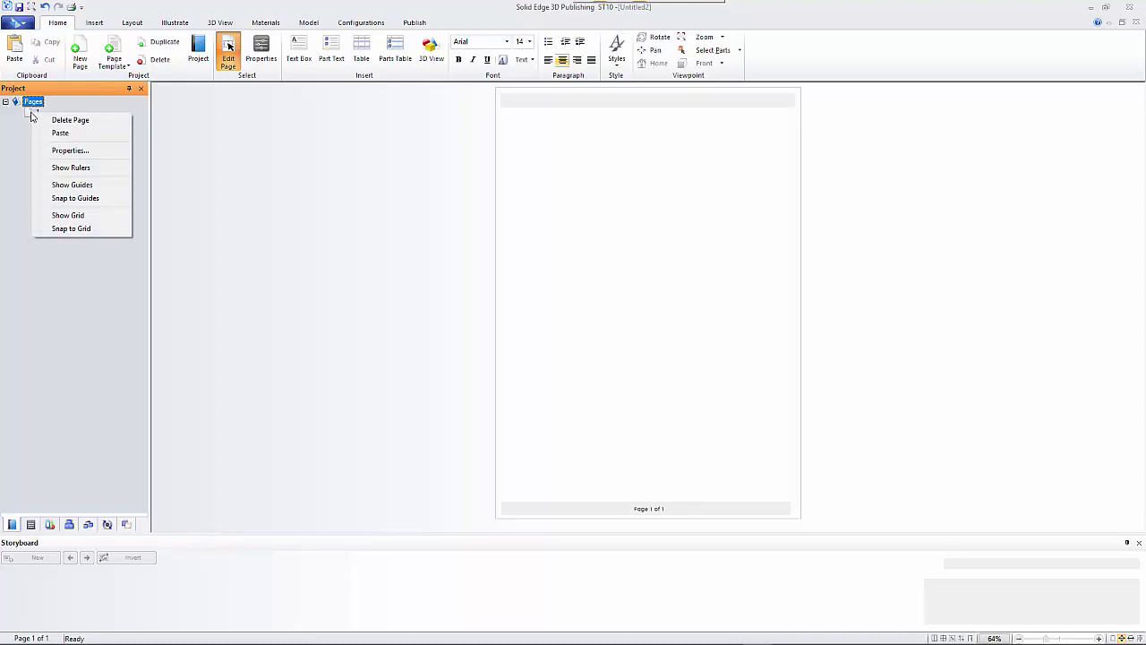
click(71, 150)
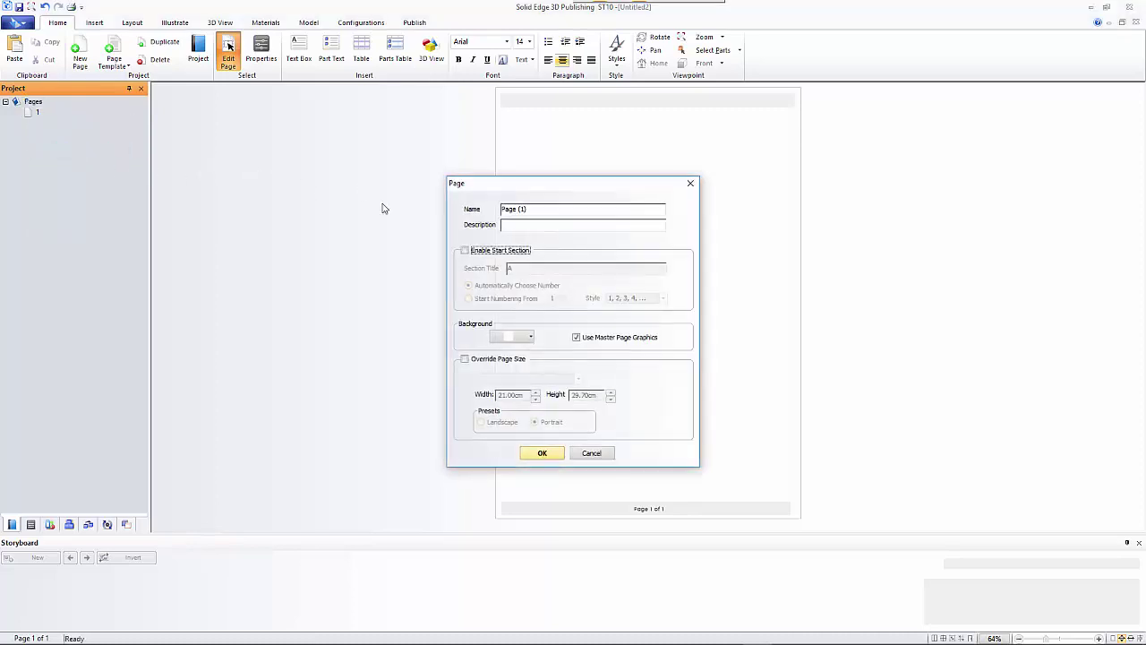
key(End)
key(shift+Left)
key(shift+Left)
key(shift+Left)
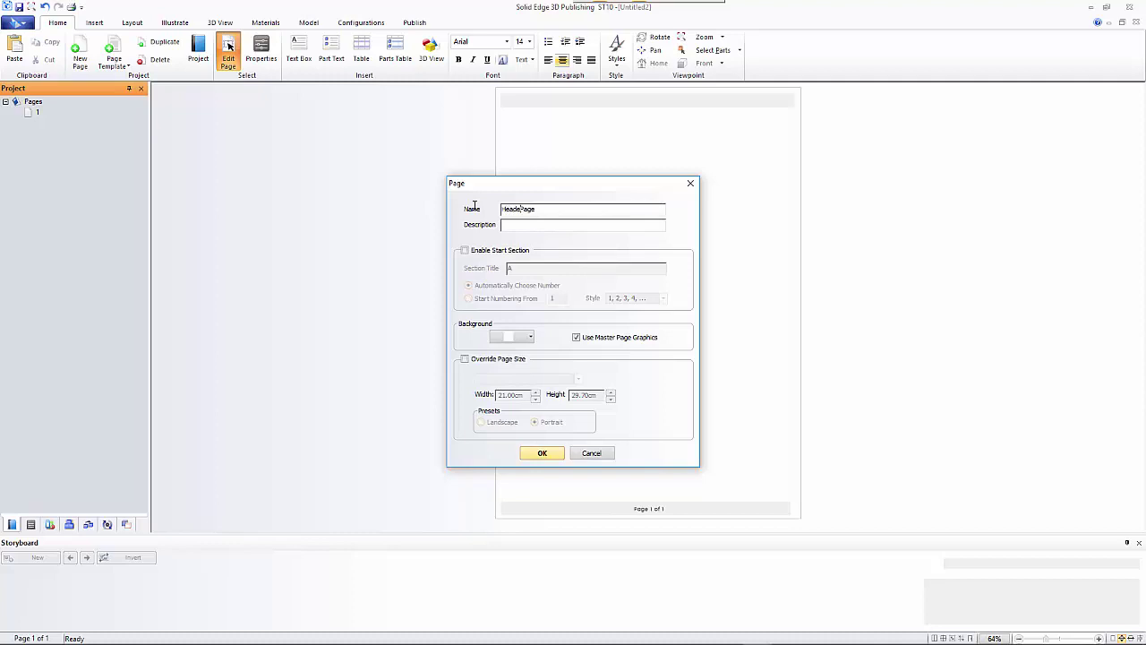
click(541, 454)
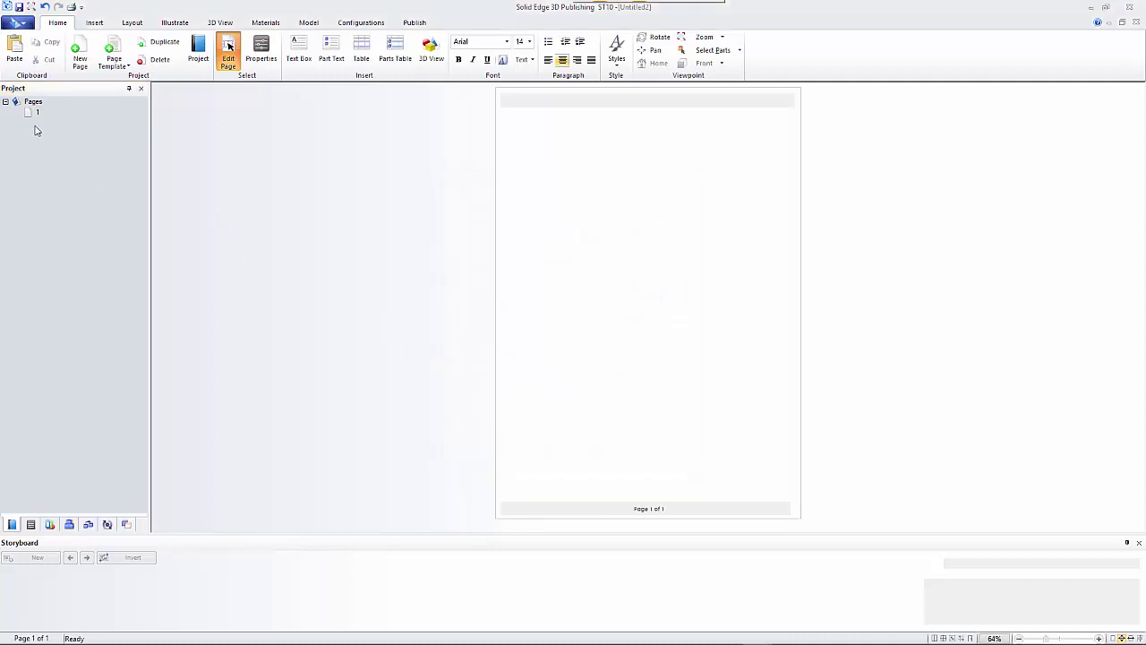
click(70, 108)
Insert the CAD Central logo as a custom image in a frame drawn just below the header bar.
click(95, 23)
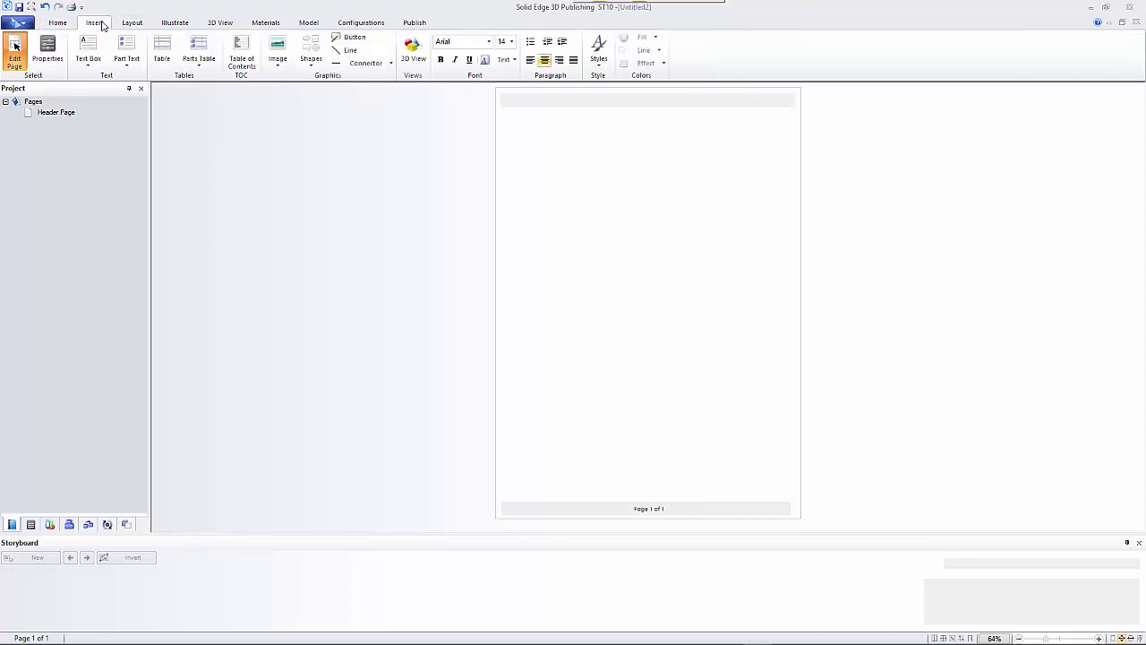
click(279, 69)
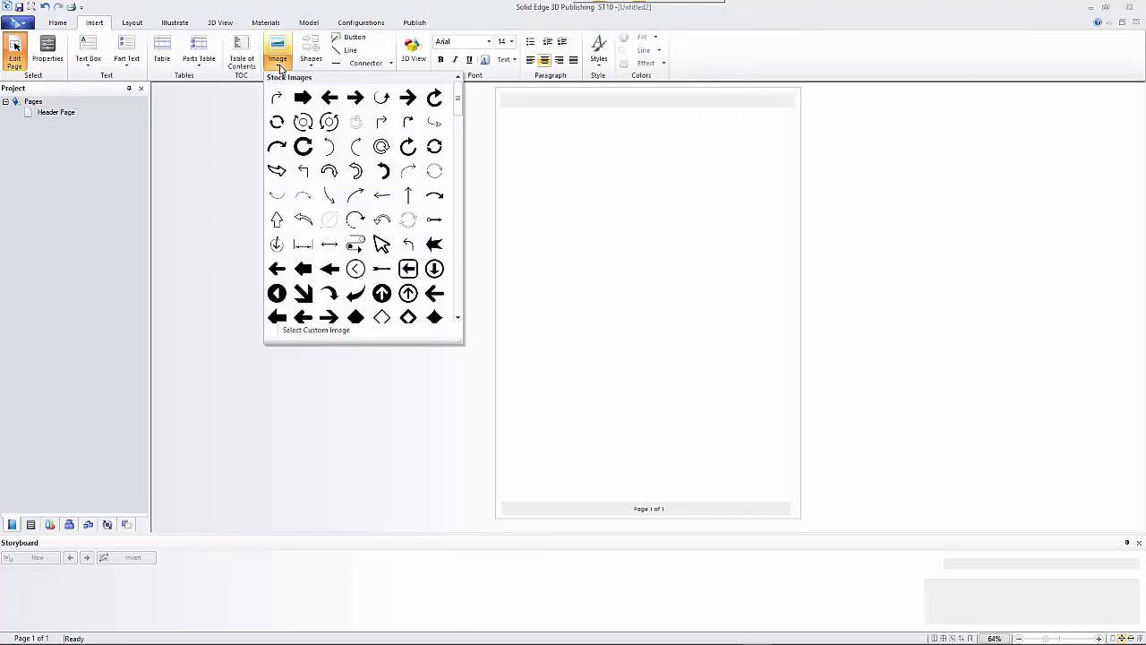
drag(462, 126, 458, 85)
click(276, 49)
click(280, 43)
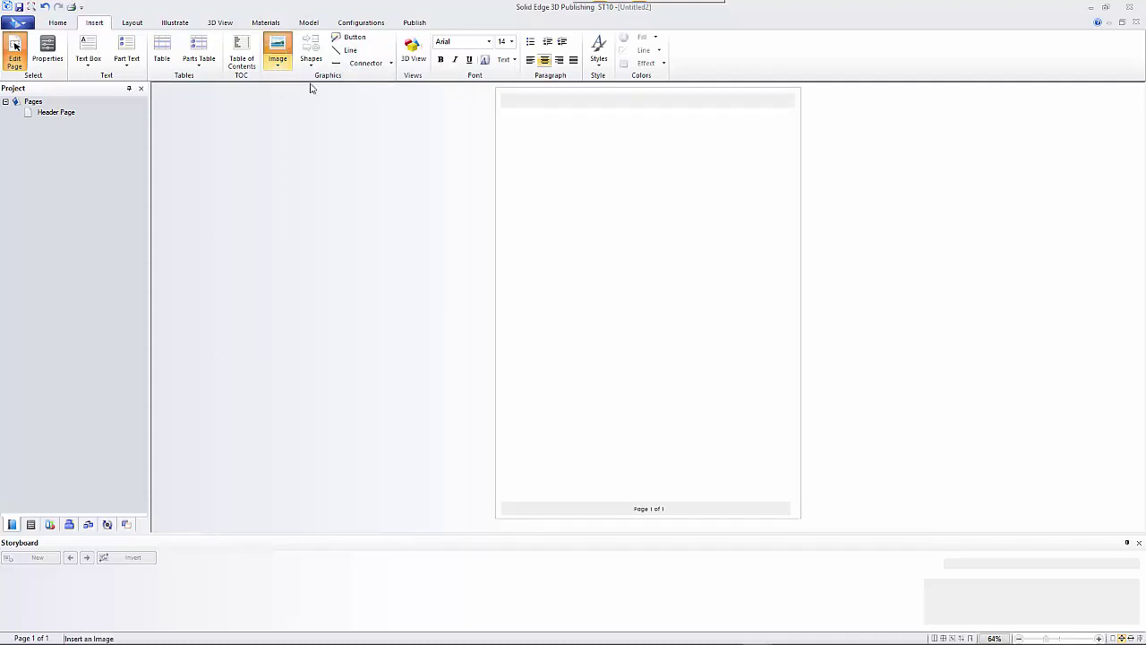
drag(576, 116, 722, 239)
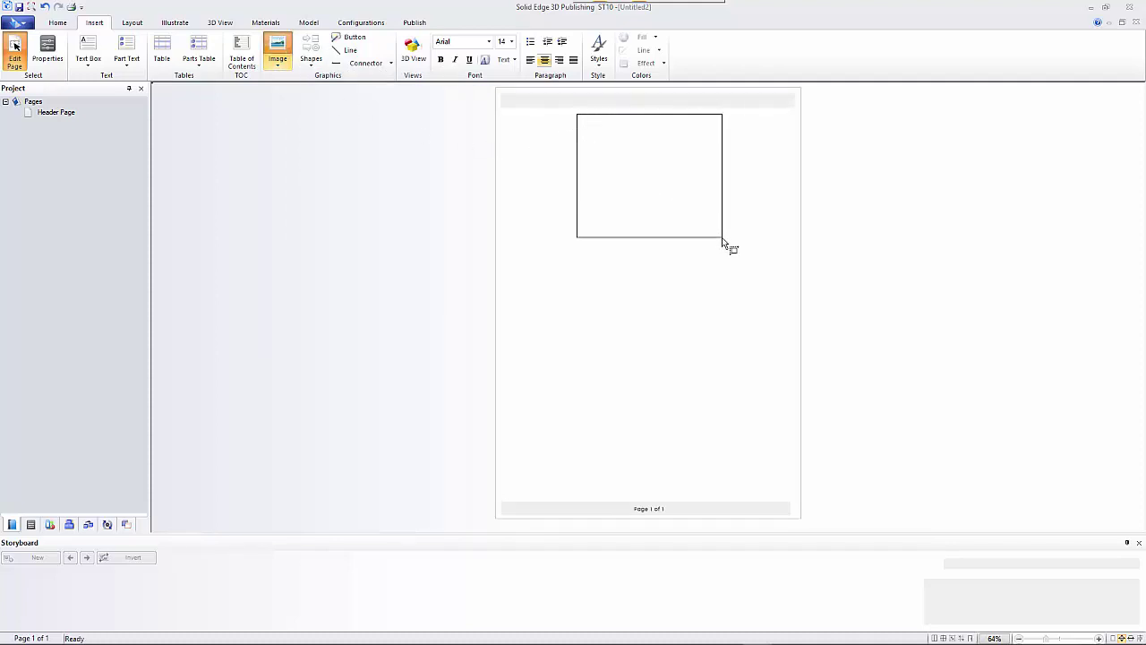
click(514, 302)
click(697, 418)
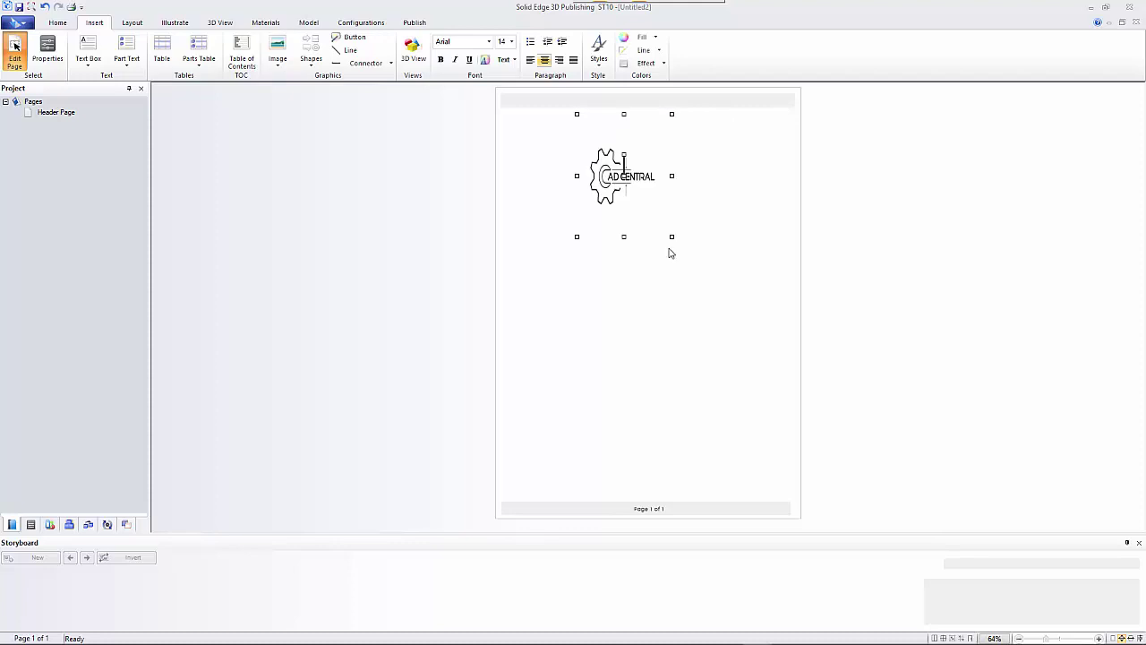
Stretch the CAD Central logo horizontally to both sides so it is wider and centred on the page.
drag(672, 176, 706, 177)
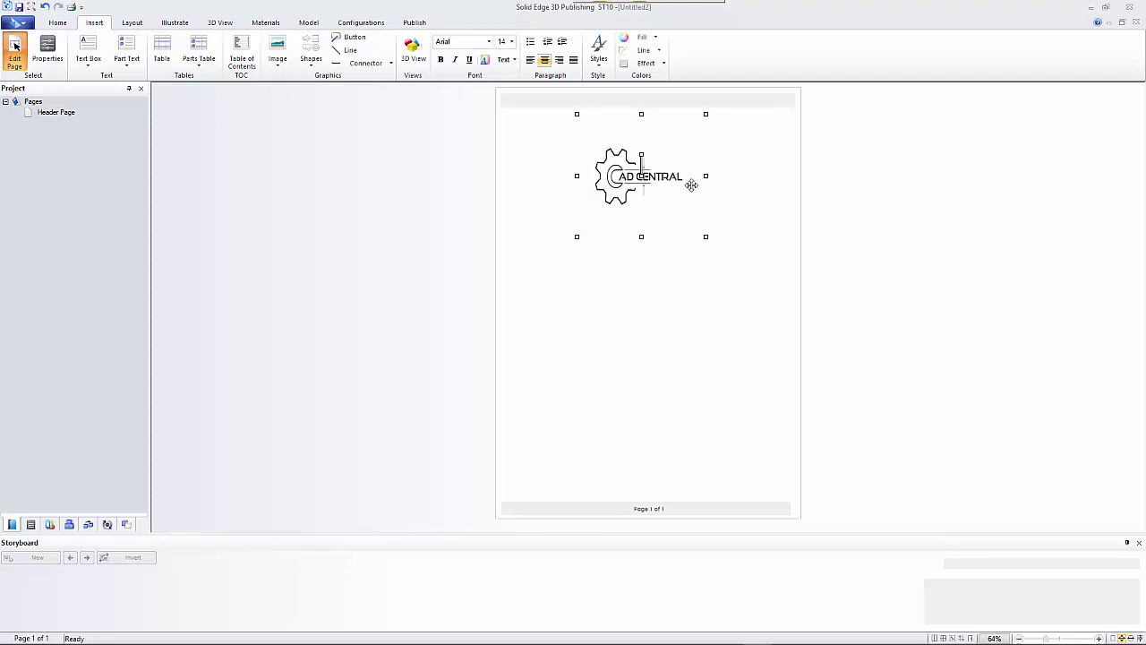
drag(561, 176, 552, 177)
drag(708, 176, 741, 175)
click(667, 296)
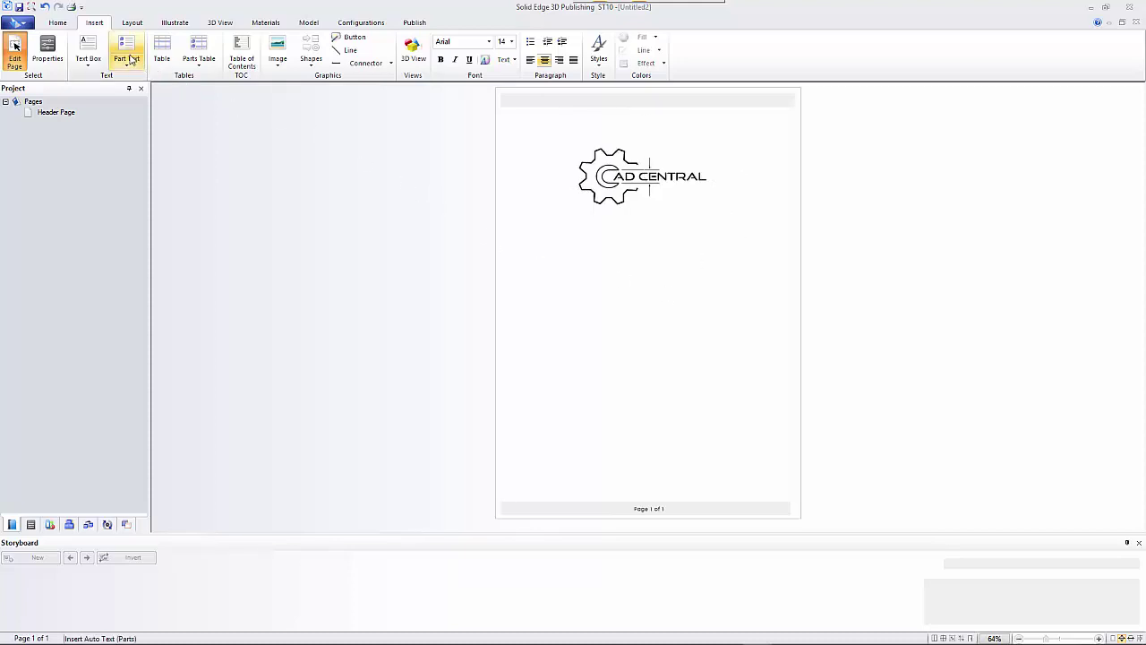
Add a wide text box below the logo containing "Technical Specification", centred at font size 48.
click(89, 48)
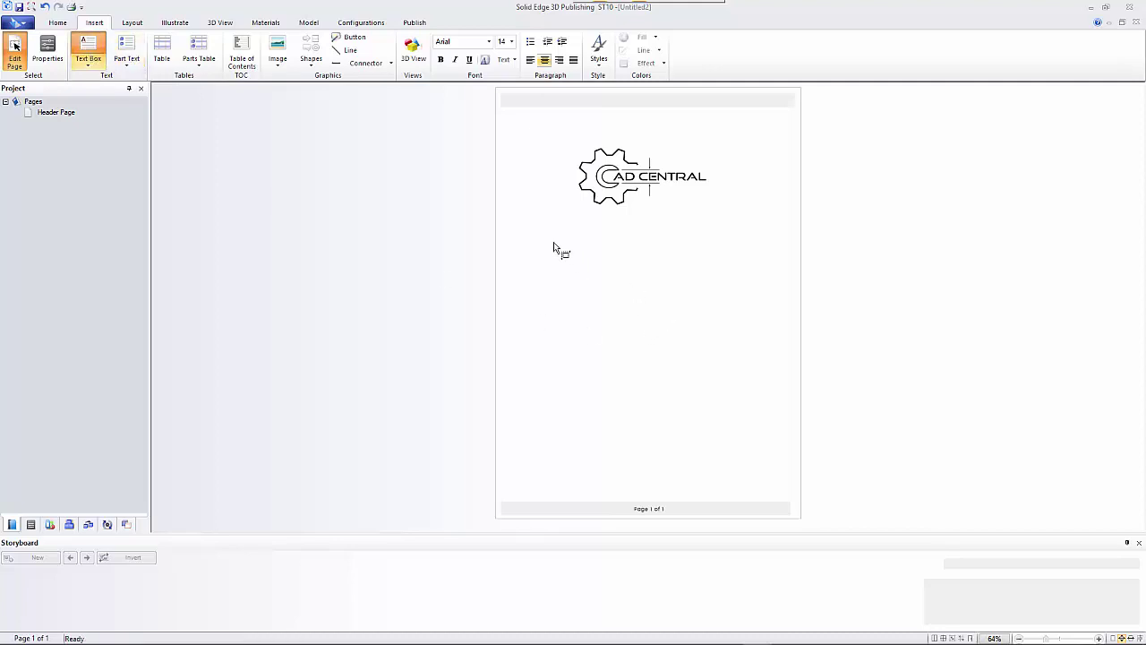
drag(525, 224, 780, 323)
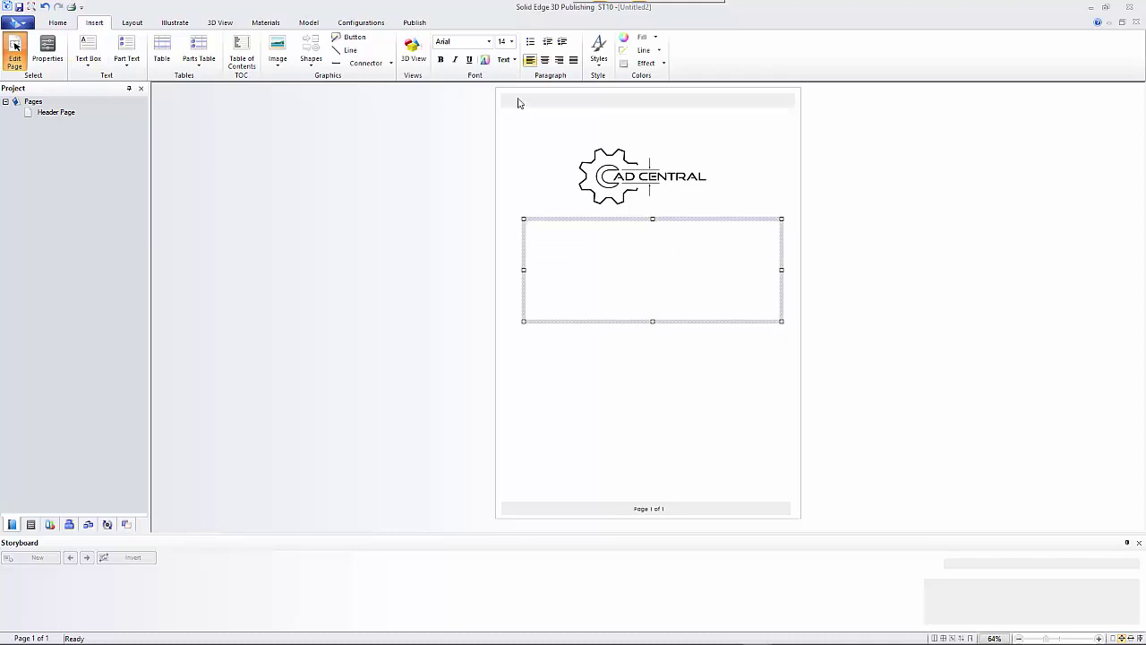
click(513, 42)
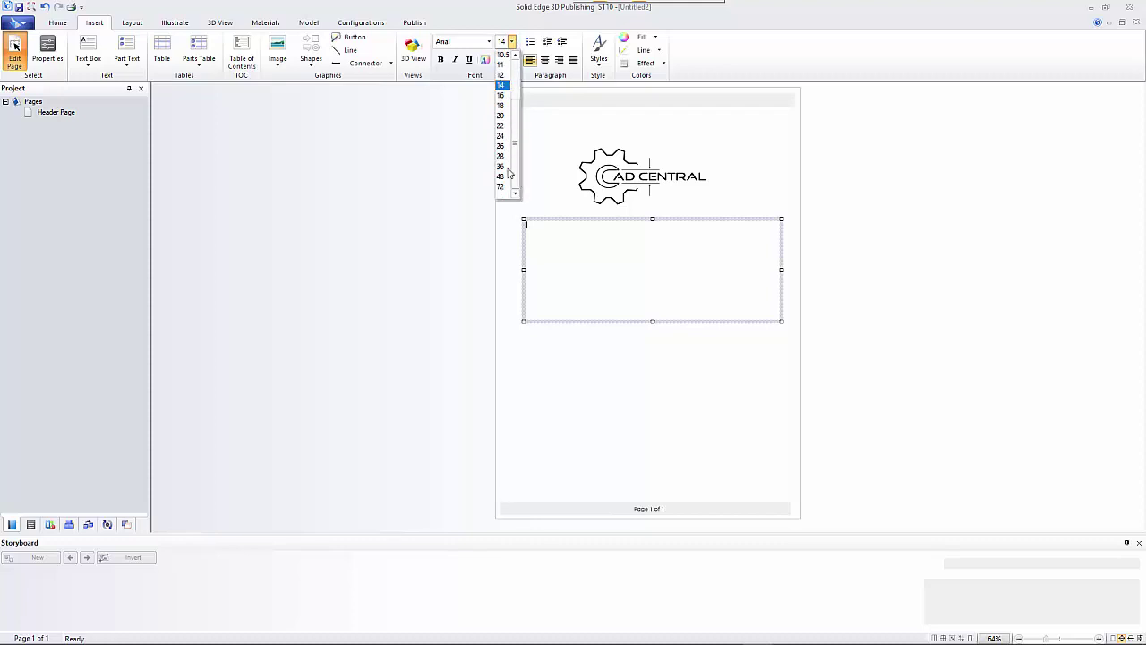
click(501, 177)
click(544, 60)
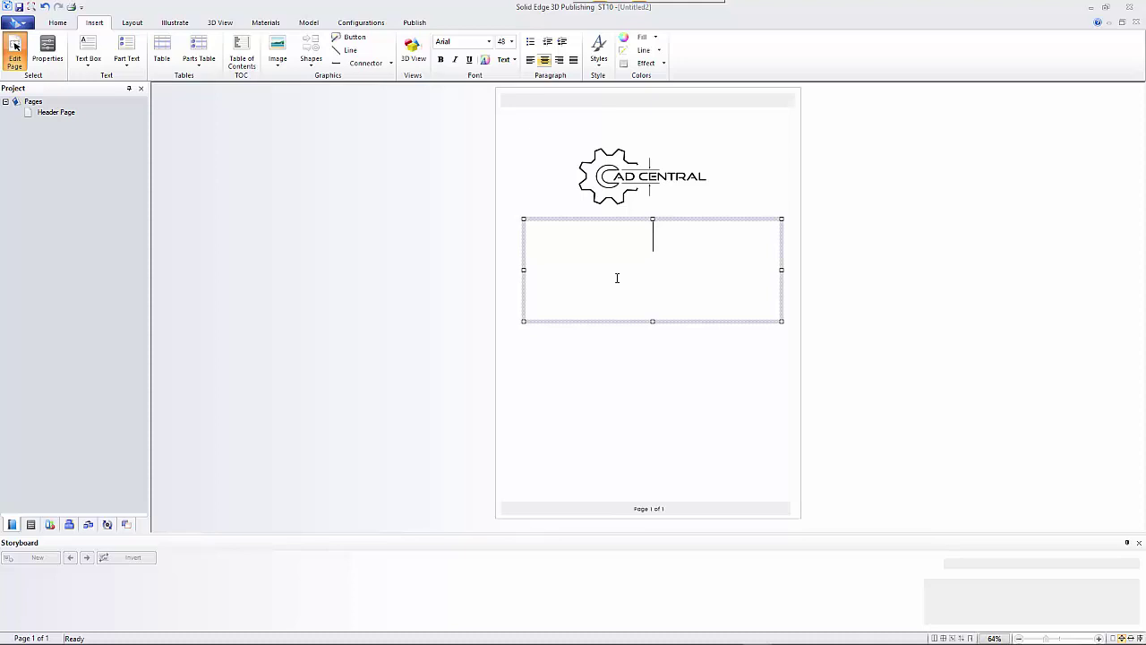
text(Technical S)
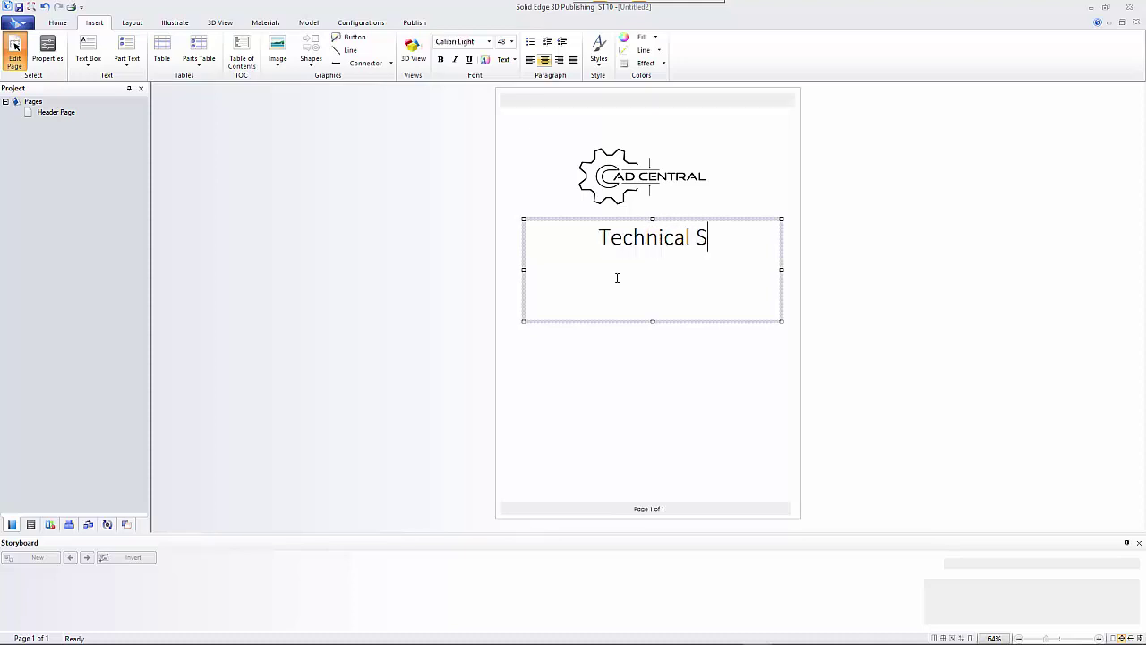
text(pecification)
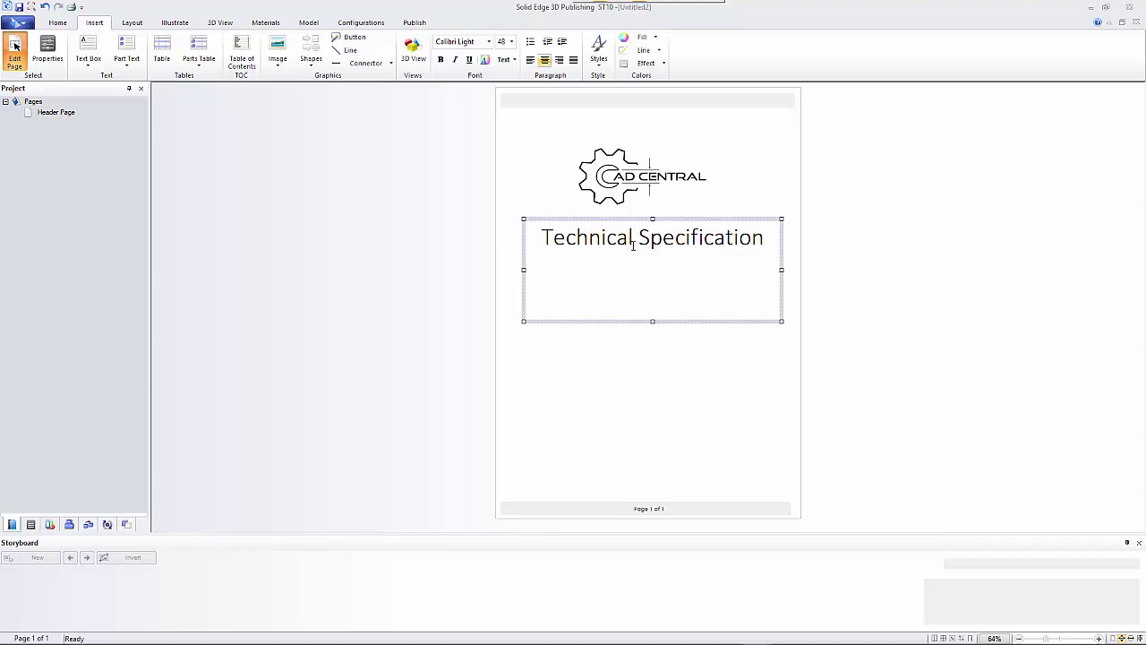
Lower the title text box to leave more space below the logo and reduce its height.
drag(653, 224, 654, 258)
drag(652, 320, 651, 304)
click(657, 361)
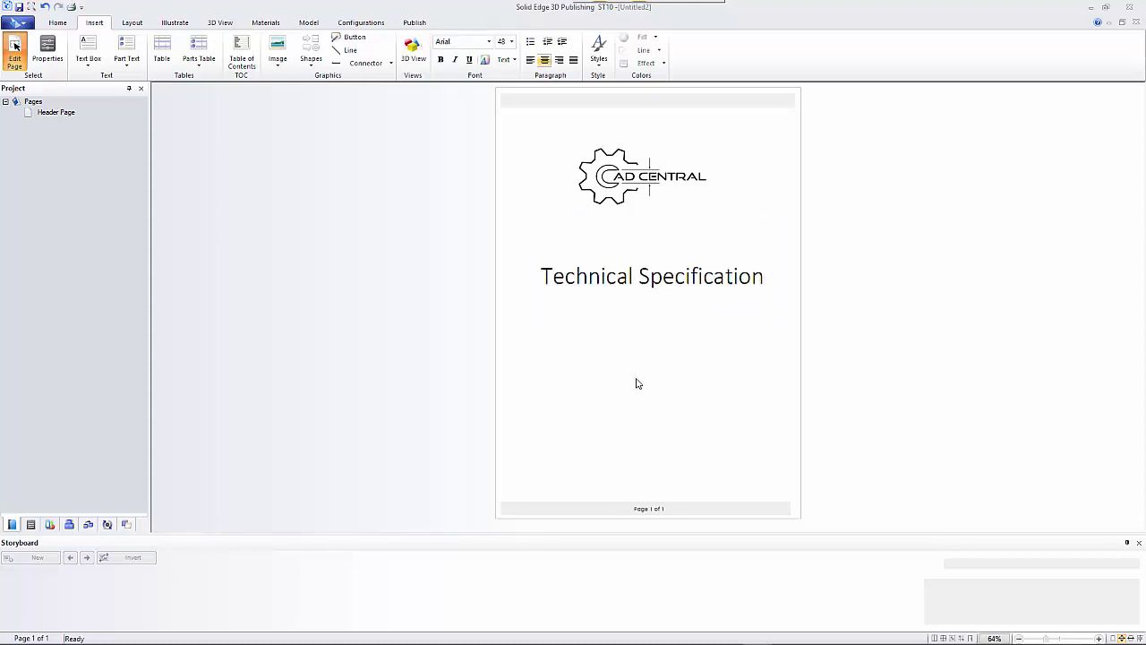
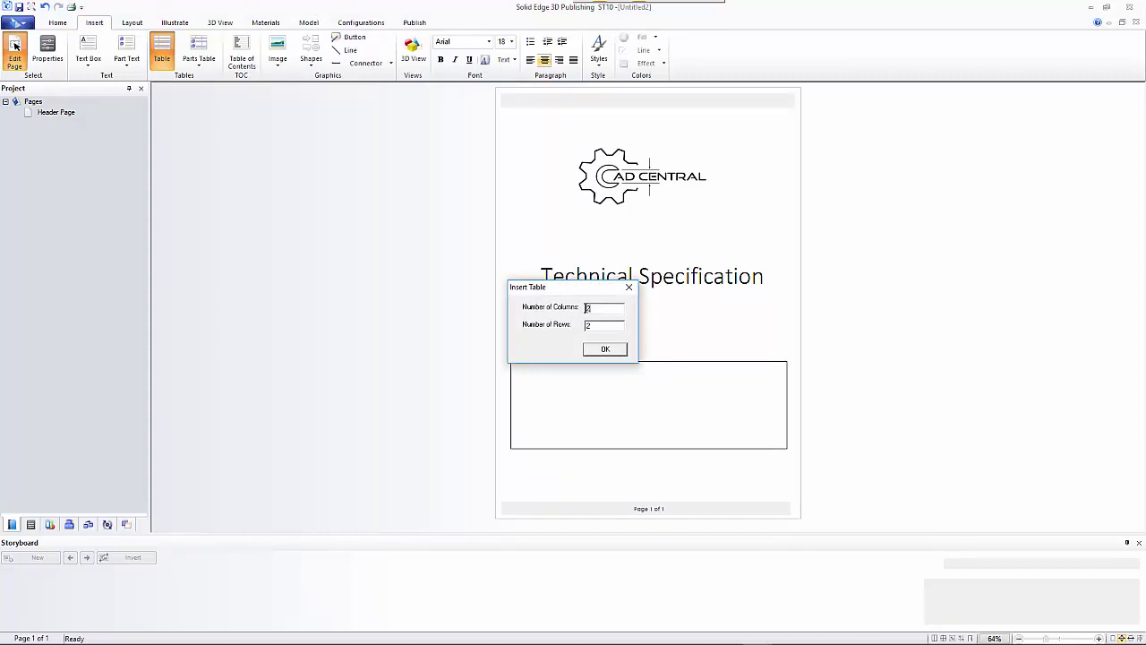
Insert a table with two columns and four rows, widen it across the page and place it just above the footer.
key(Tab)
text(4)
click(605, 349)
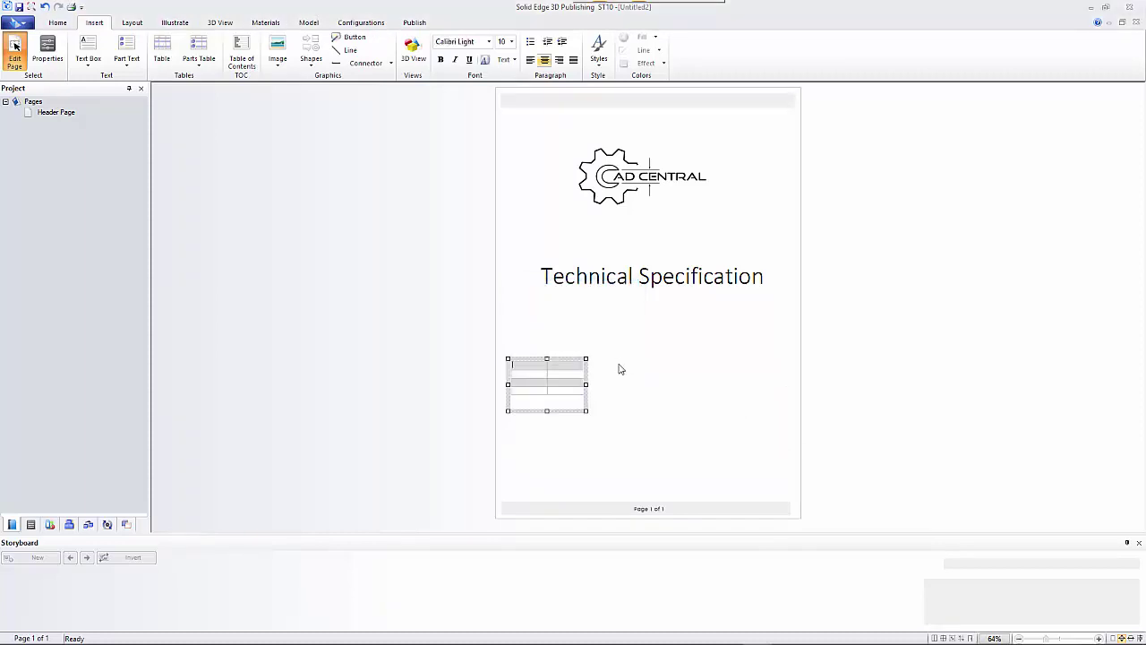
drag(586, 384, 783, 380)
drag(652, 359, 650, 432)
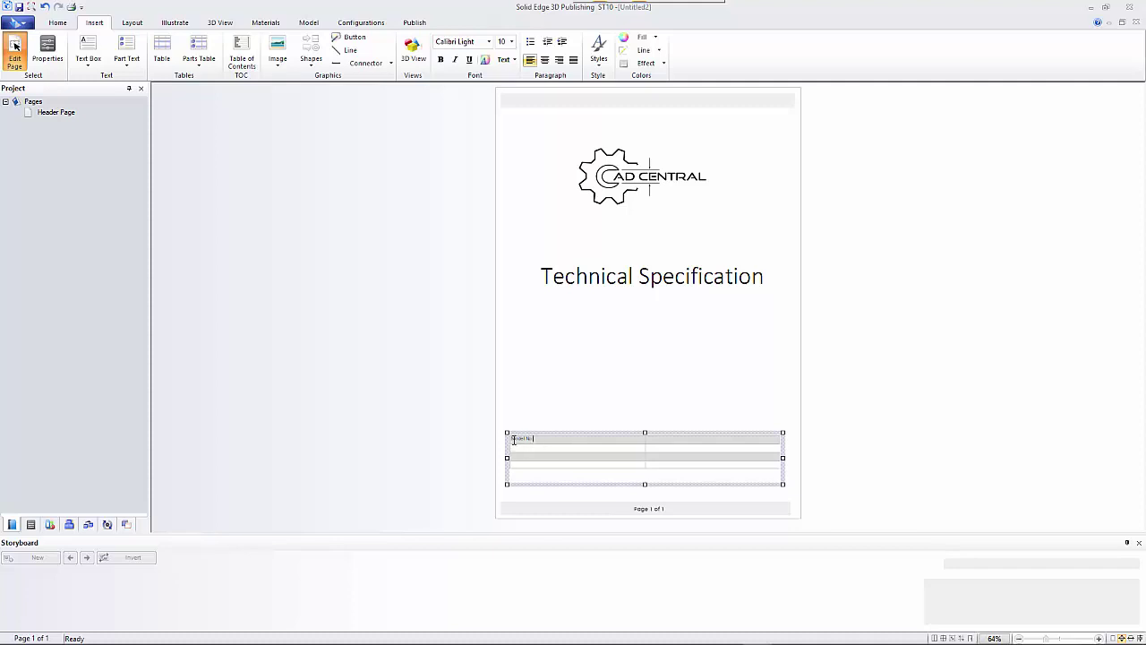
Set the font size of all table cells to 20 and label the first row "Model No:".
drag(513, 438, 709, 466)
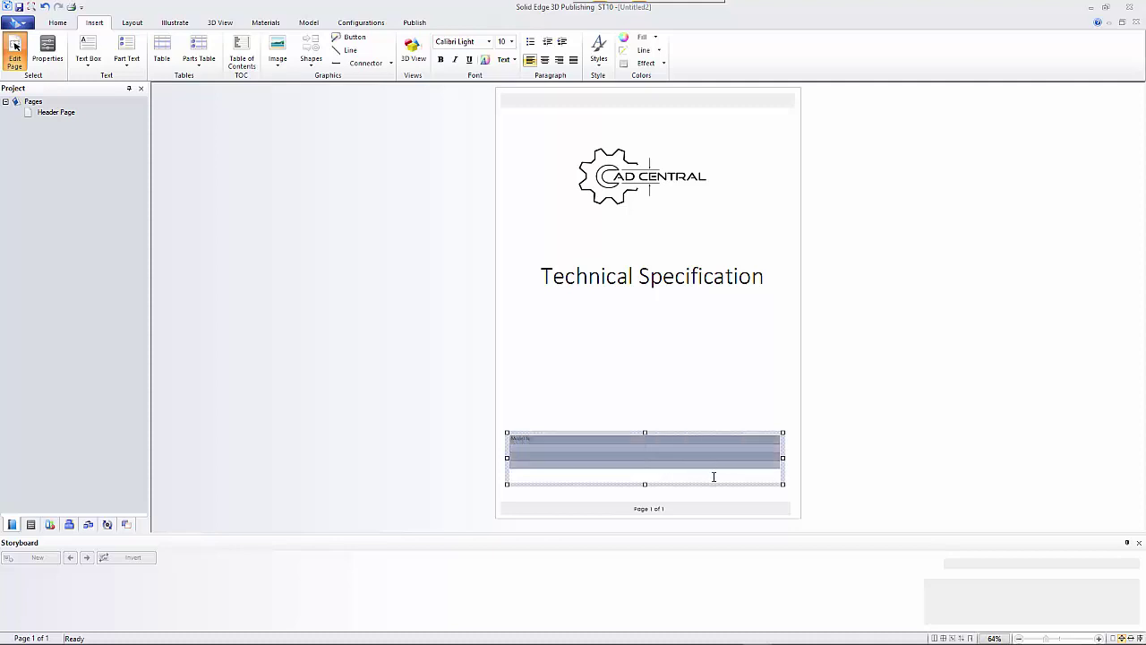
click(511, 42)
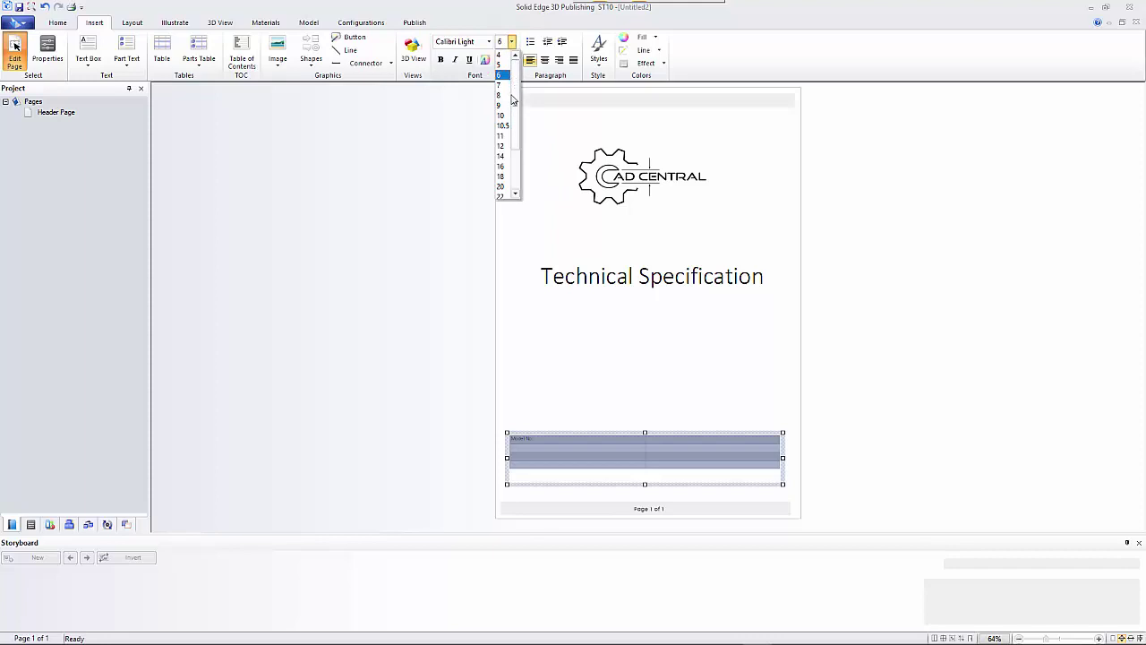
click(501, 185)
click(549, 439)
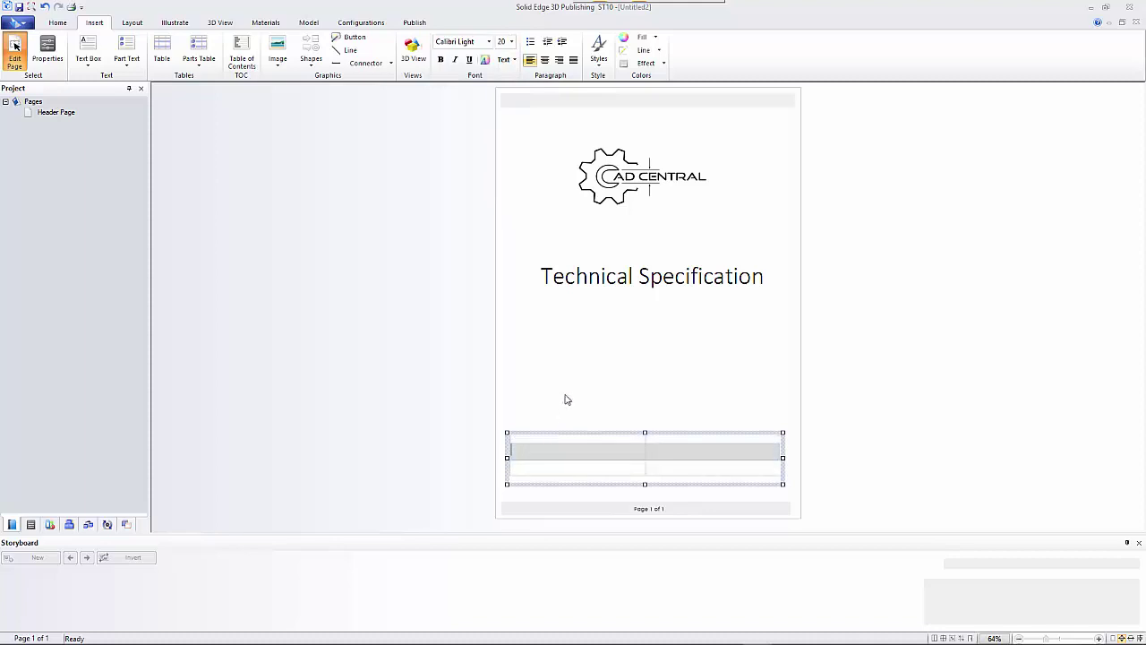
click(552, 438)
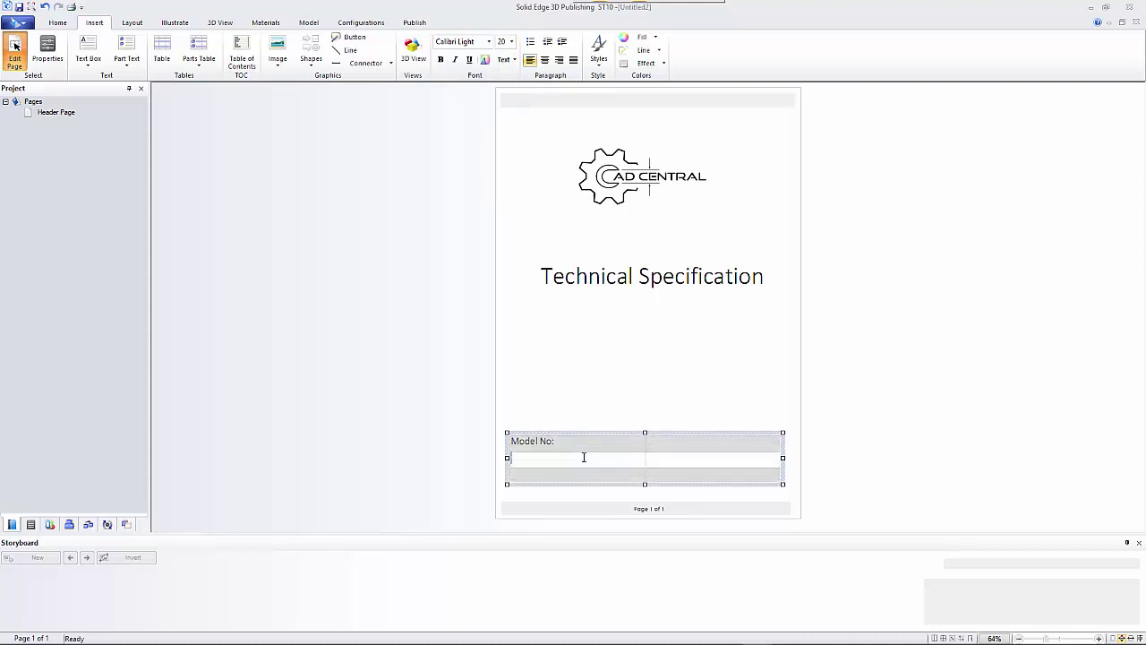
Enlarge and raise the table so all four rows fit above the footer, and narrow its first column.
drag(644, 483, 645, 499)
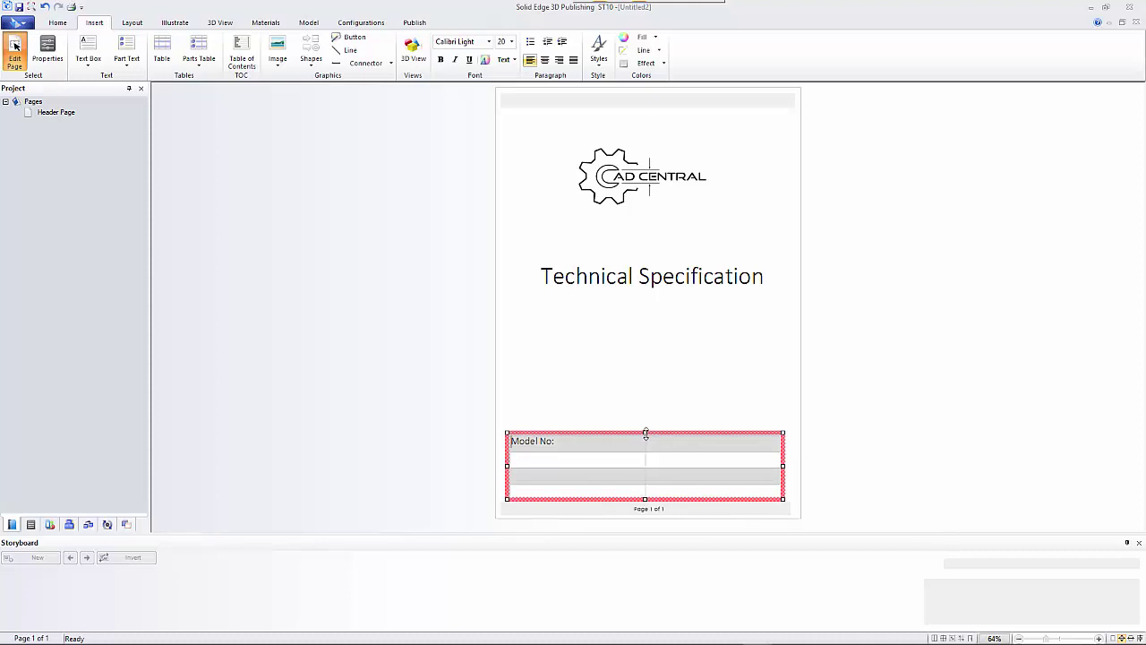
drag(645, 426, 663, 413)
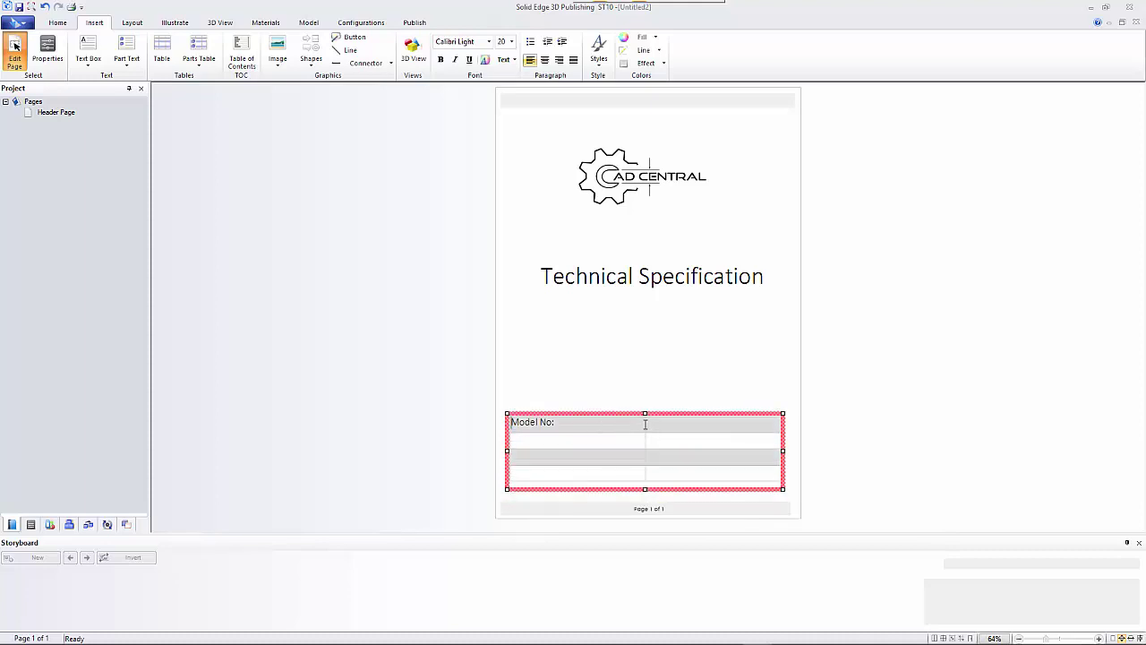
click(645, 418)
drag(646, 427, 572, 428)
Label the remaining rows of the table's first column "Part No:", "Revision:" and "Date".
text(isio)
key(BackSpace)
key(BackSpace)
key(BackSpace)
key(BackSpace)
text(ision)
click(541, 473)
text(Date)
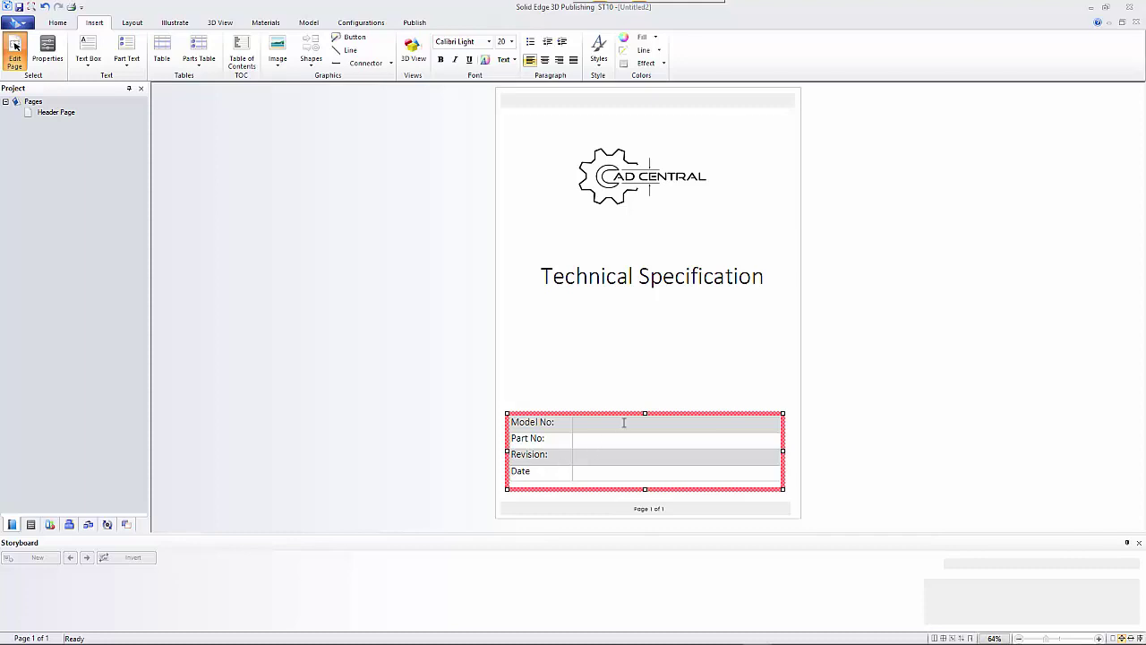
click(644, 349)
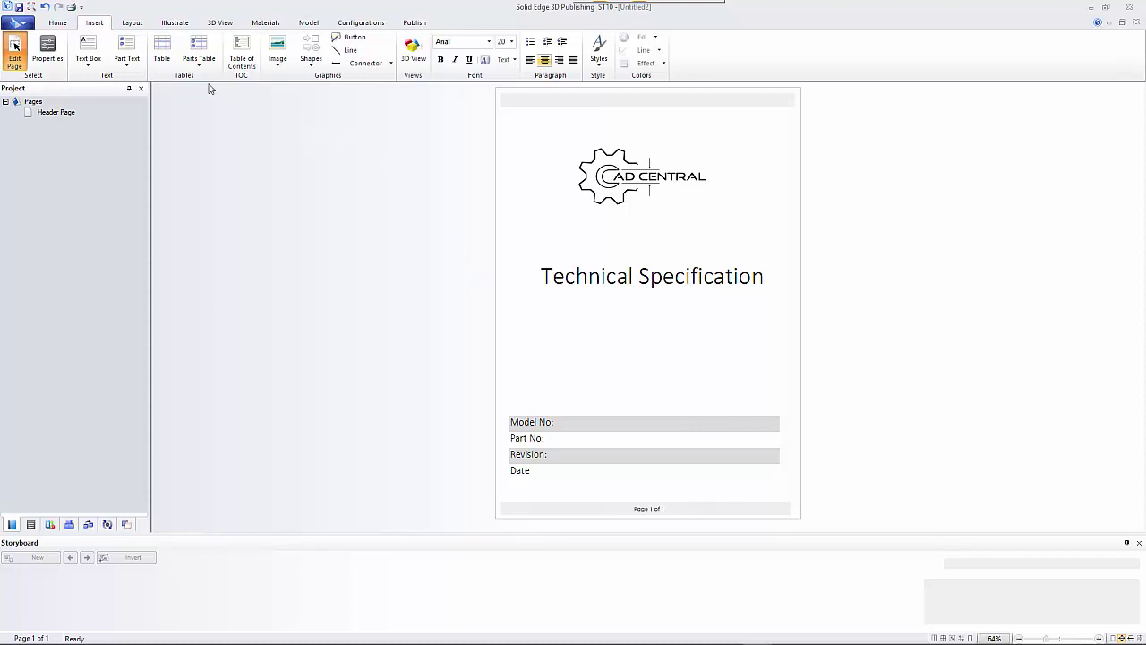
Add a new page after the cover page.
click(58, 23)
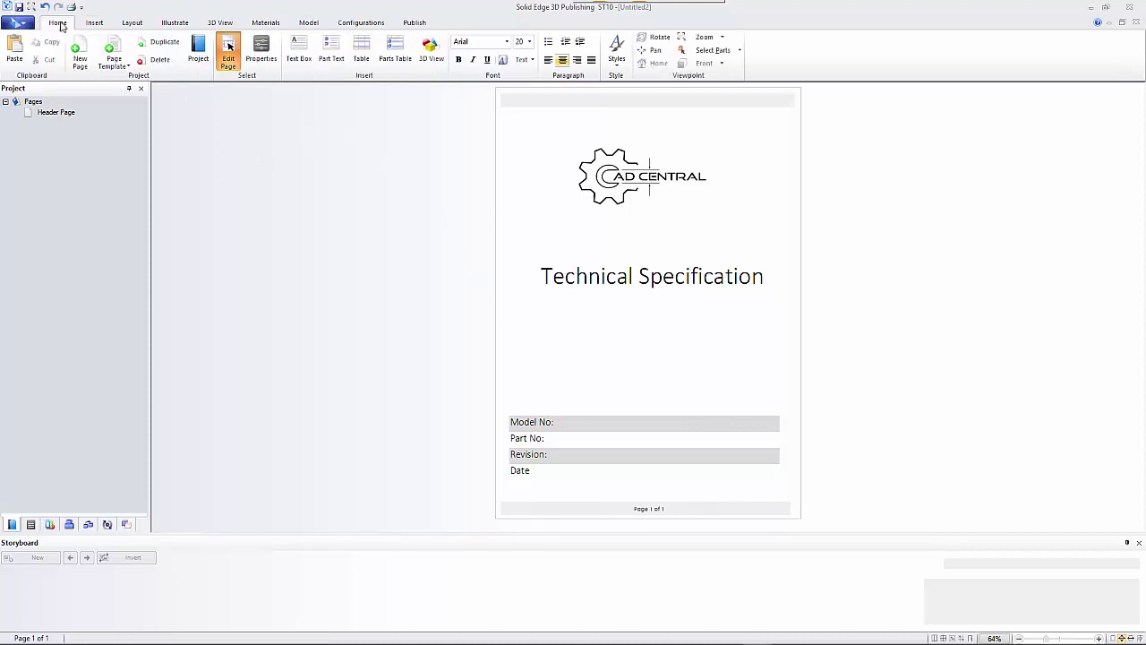
click(228, 52)
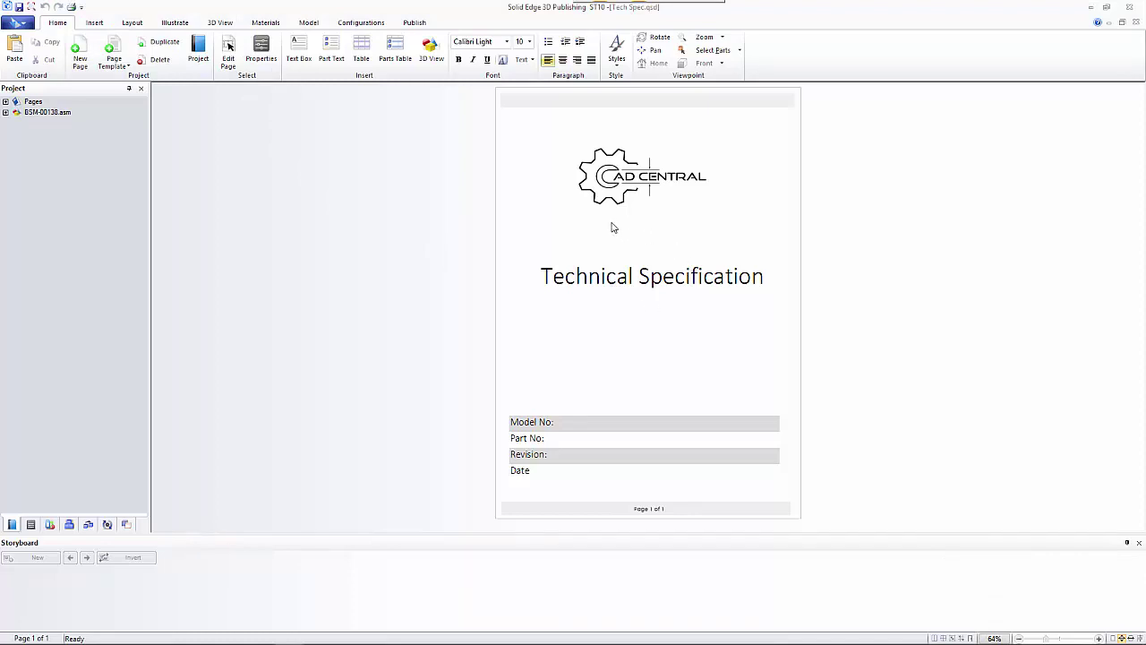
click(79, 54)
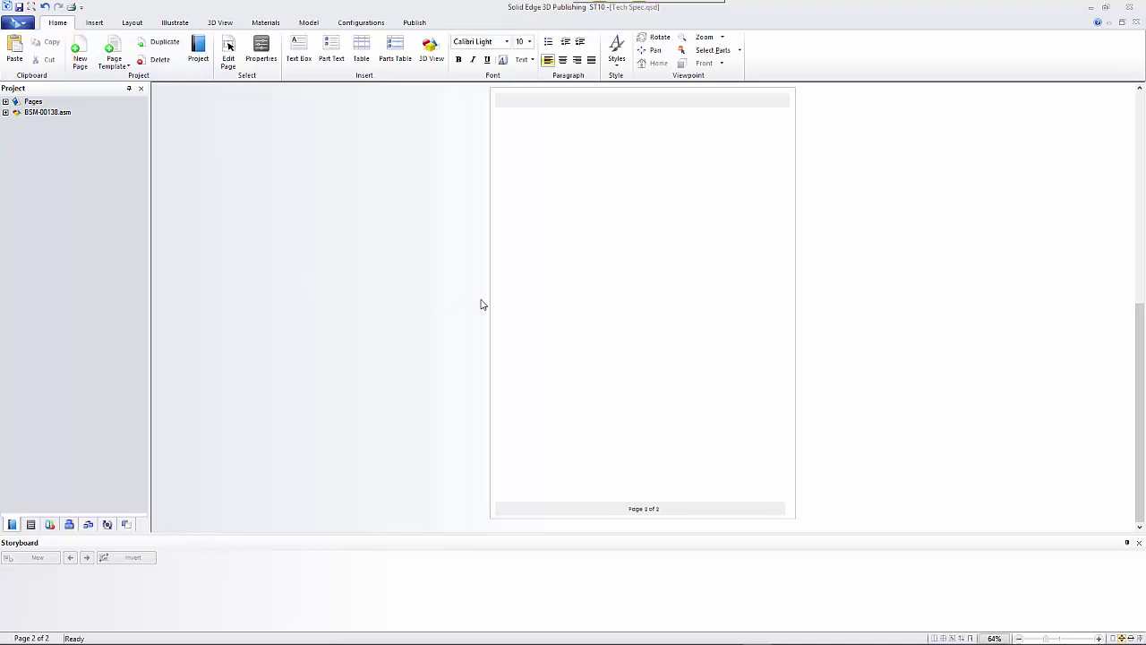
Show page names in the project tree and rename the new page as "Assembly Overview".
click(6, 102)
right_click(32, 104)
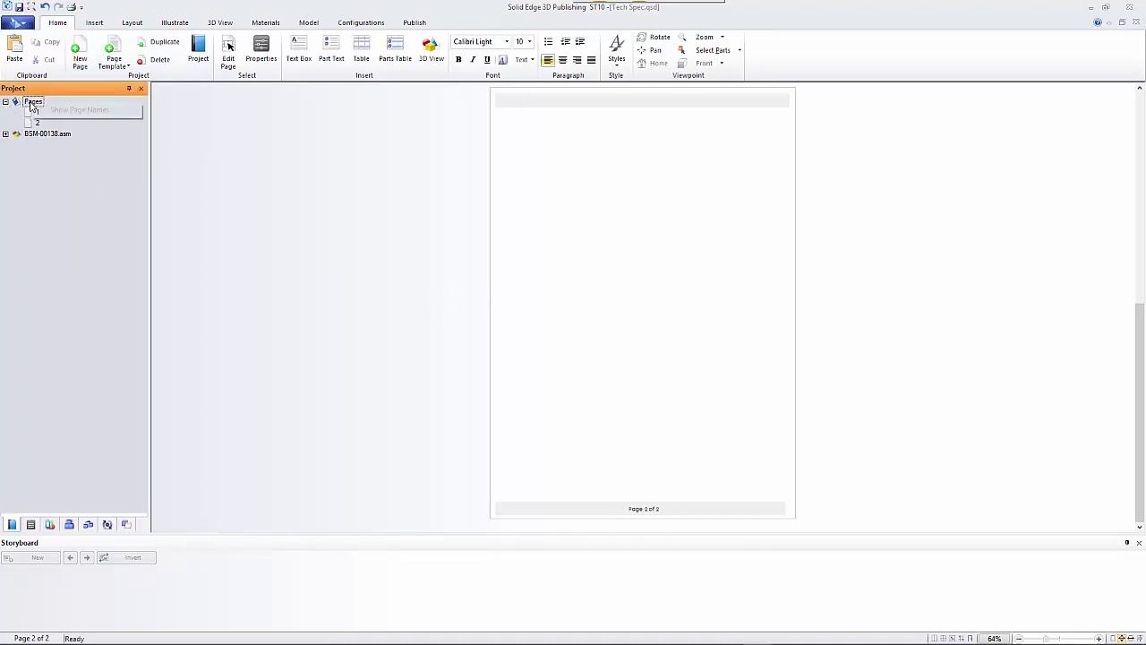
click(55, 111)
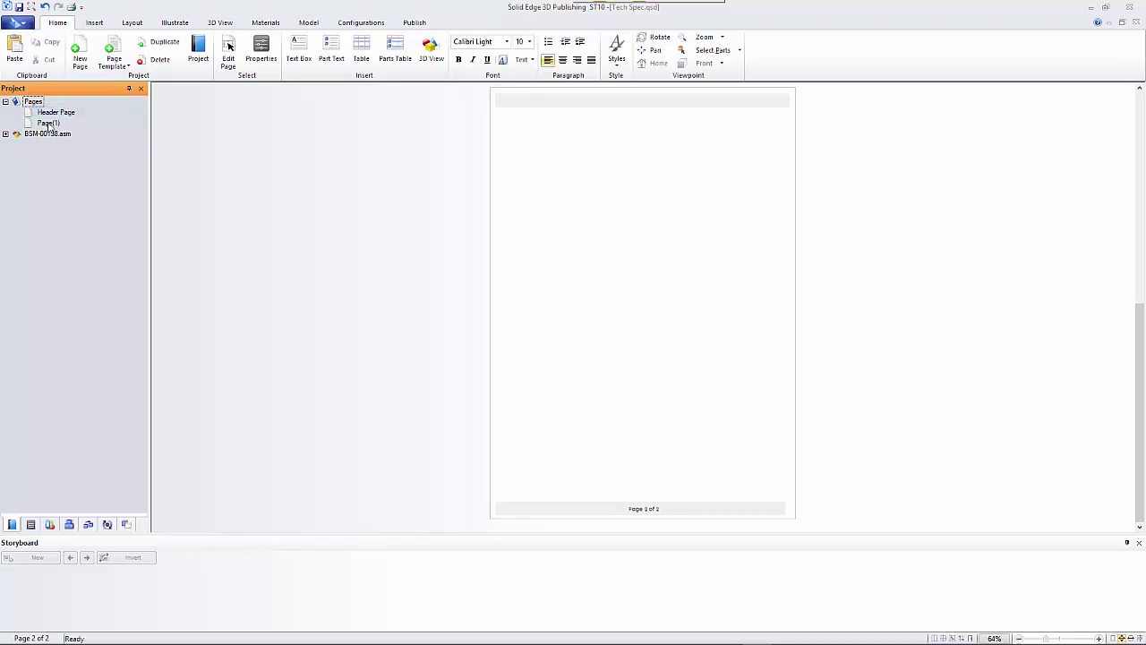
right_click(49, 124)
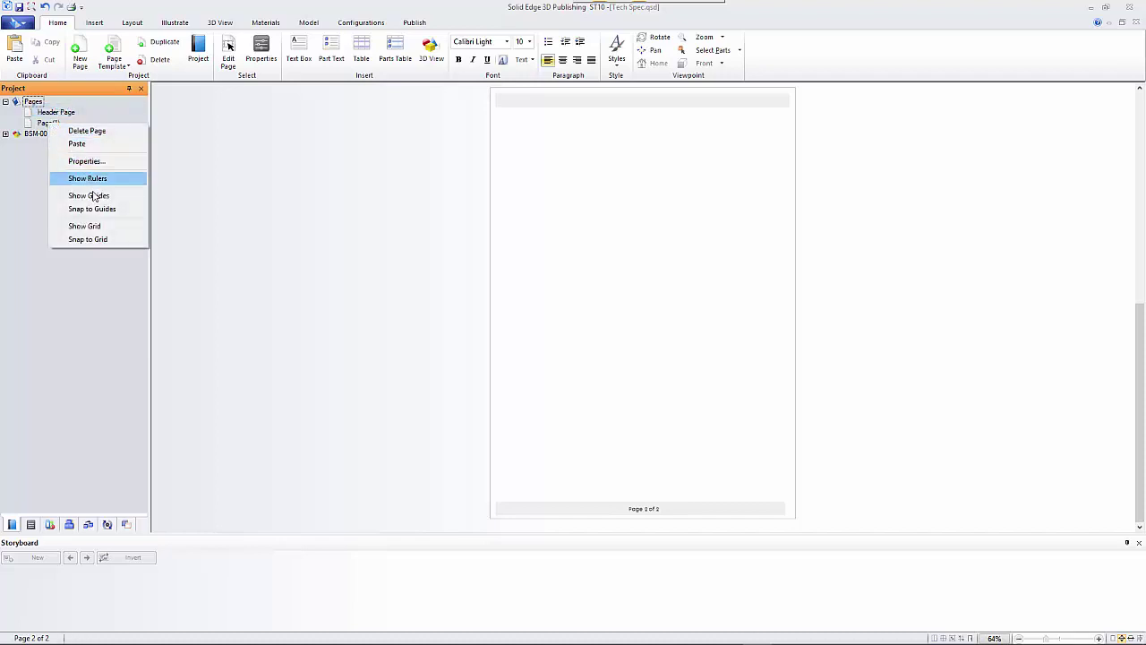
click(86, 161)
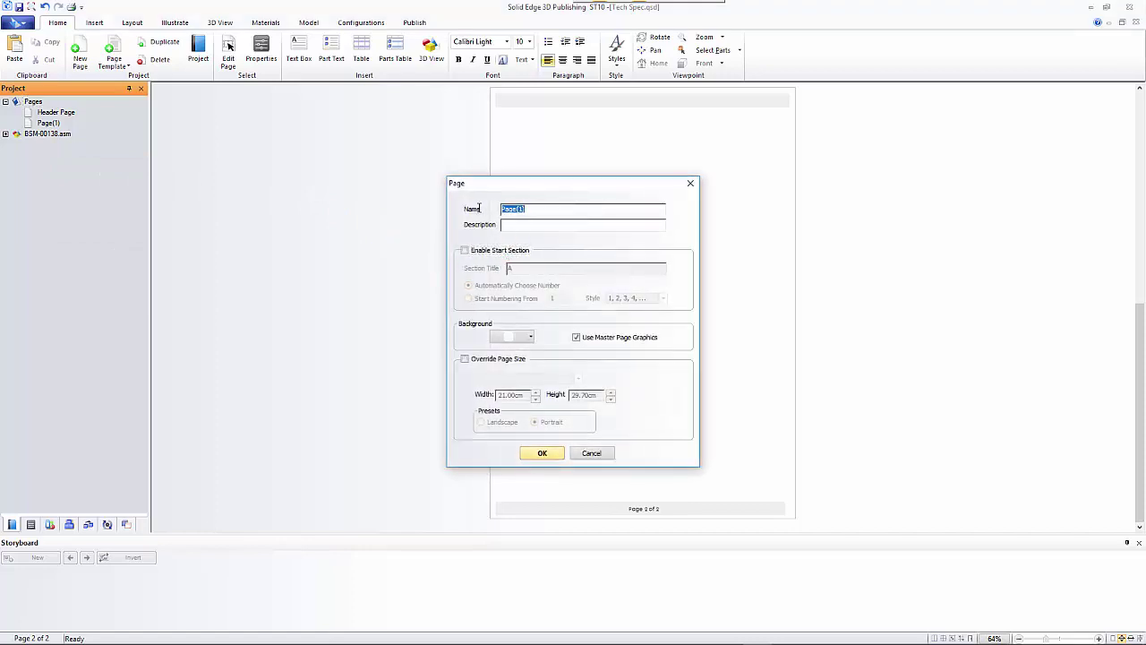
text(Assembly Overview)
click(542, 453)
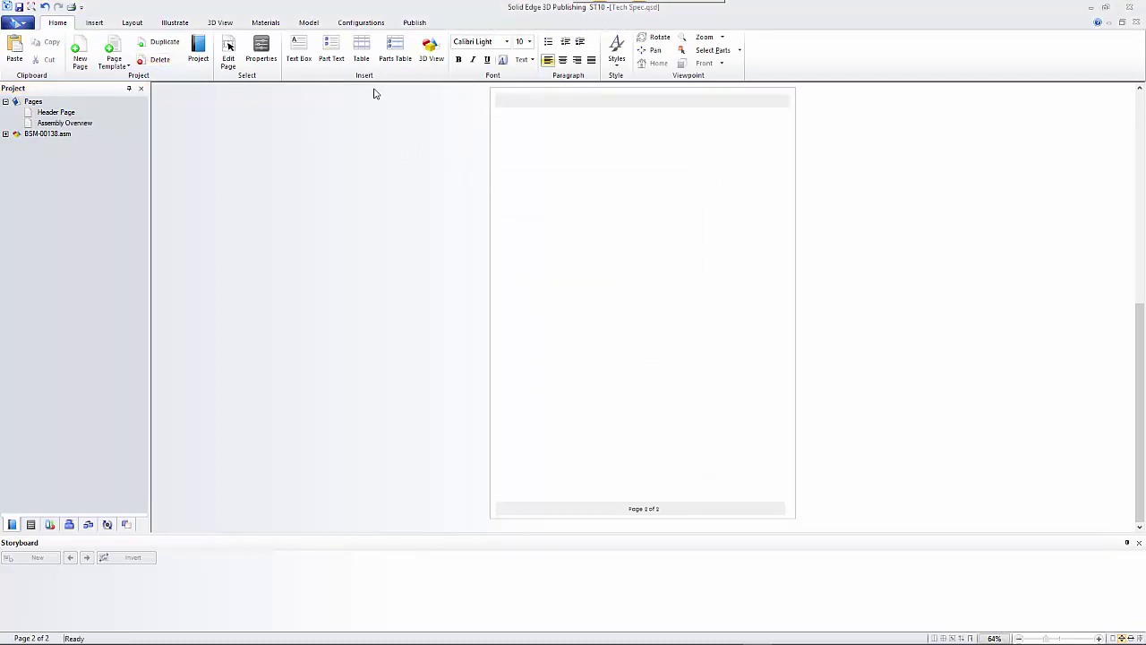
Insert a 3D view in the upper part of the page, importing MINI ARM SUB ASMB 1.1.asm from the Amourdillo Components Effector folder.
click(433, 51)
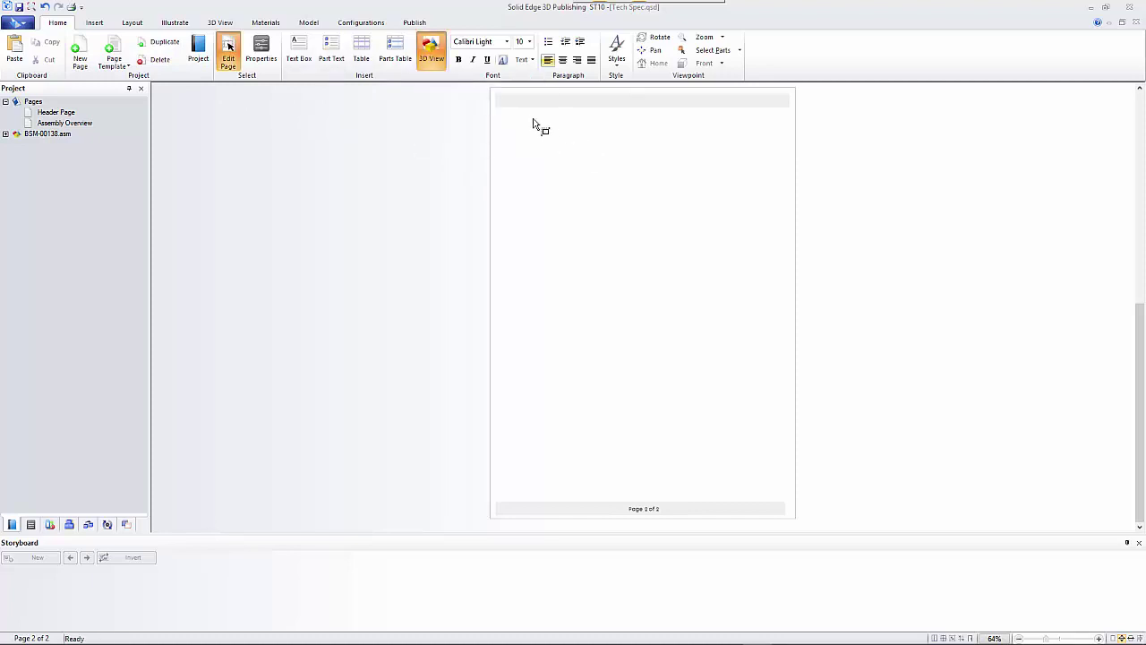
drag(539, 114, 752, 255)
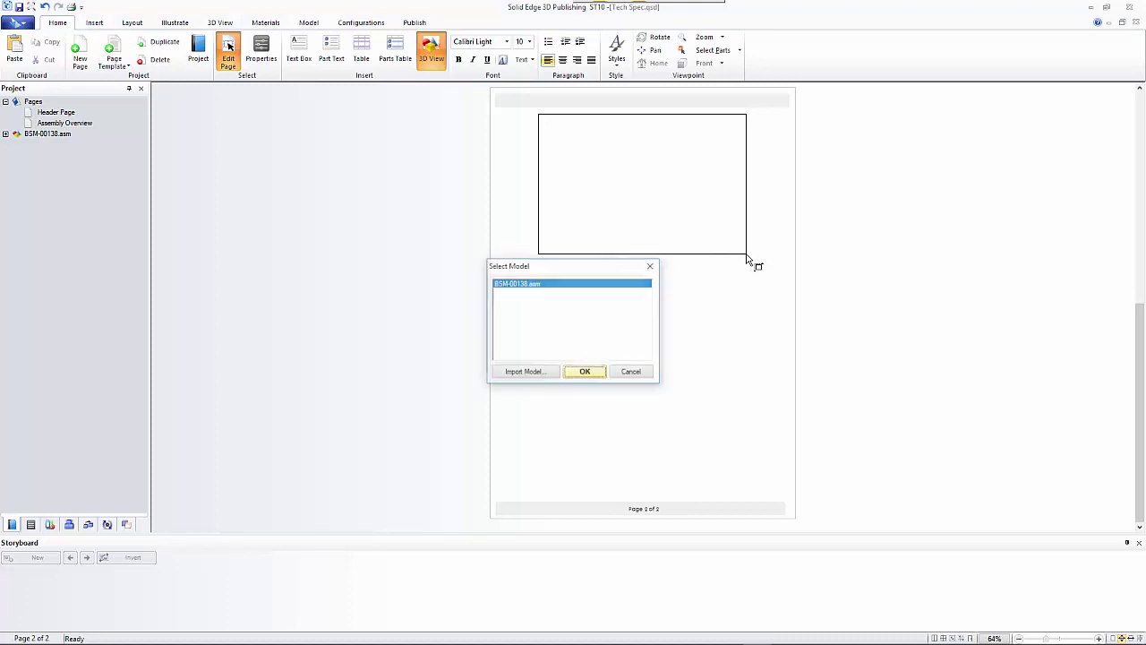
click(542, 375)
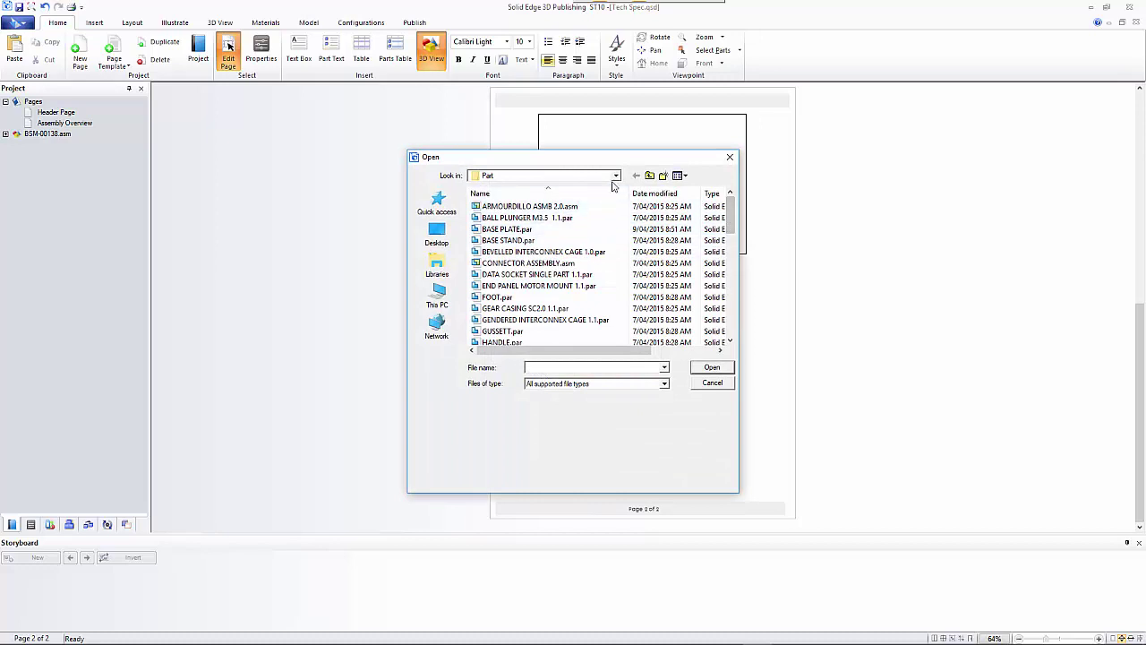
click(651, 176)
click(651, 175)
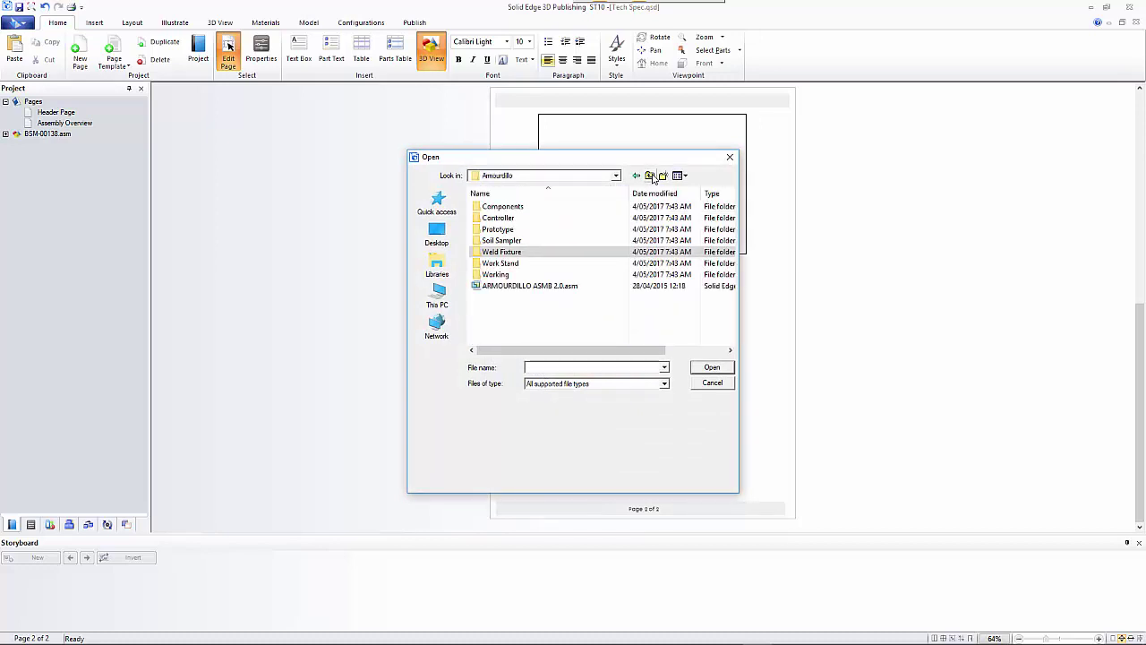
double_click(498, 217)
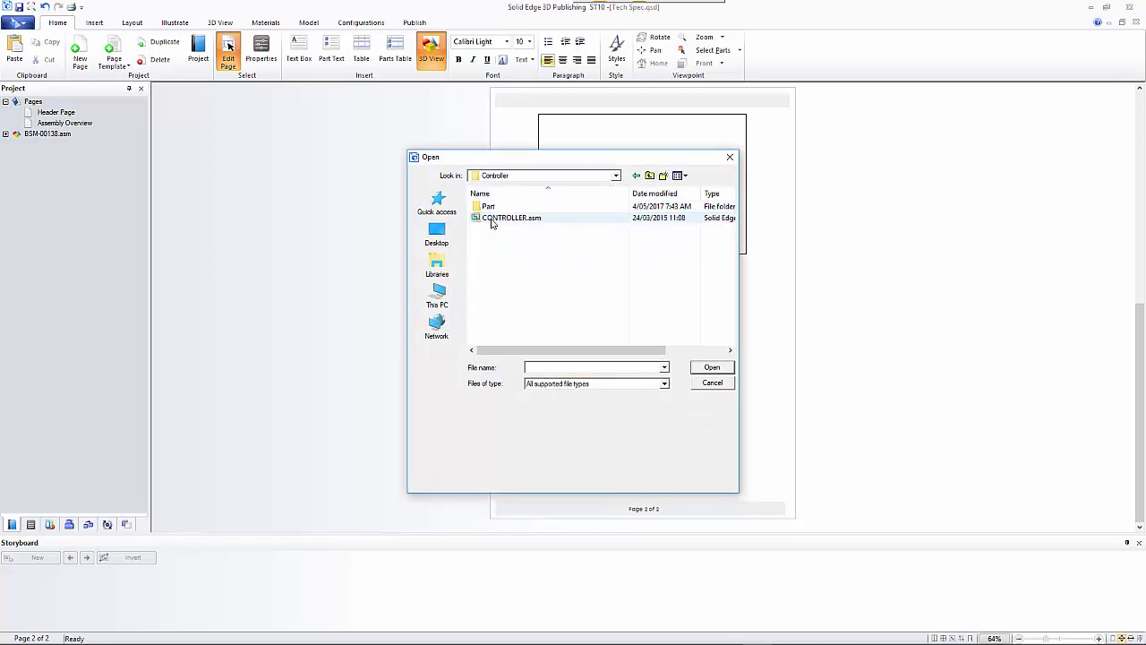
click(651, 175)
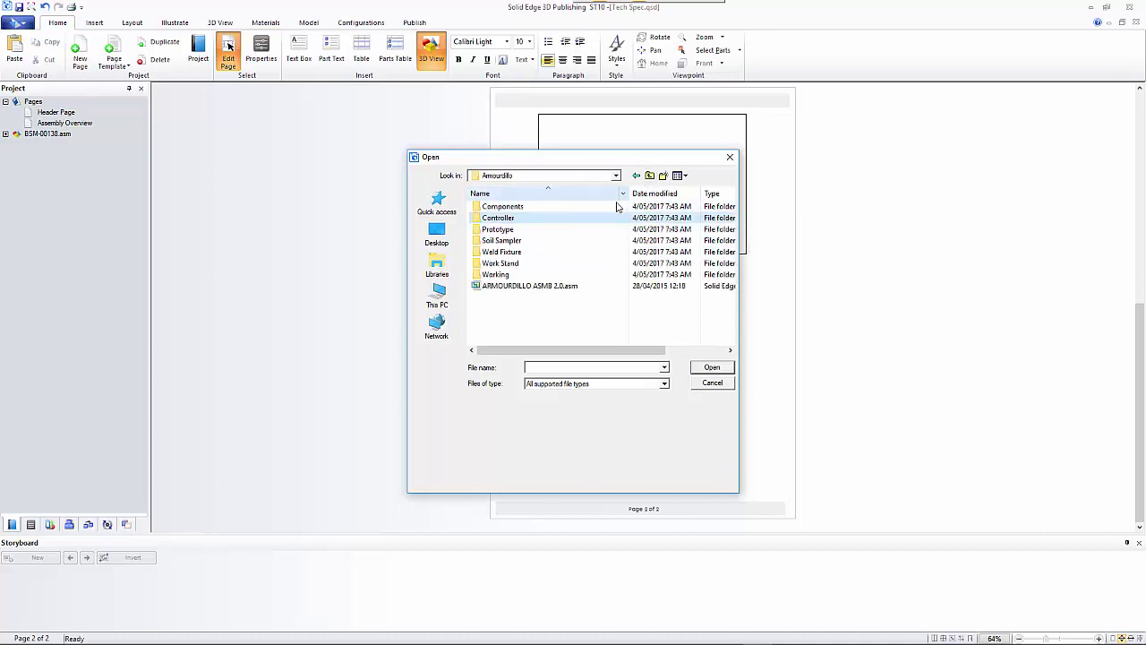
double_click(523, 207)
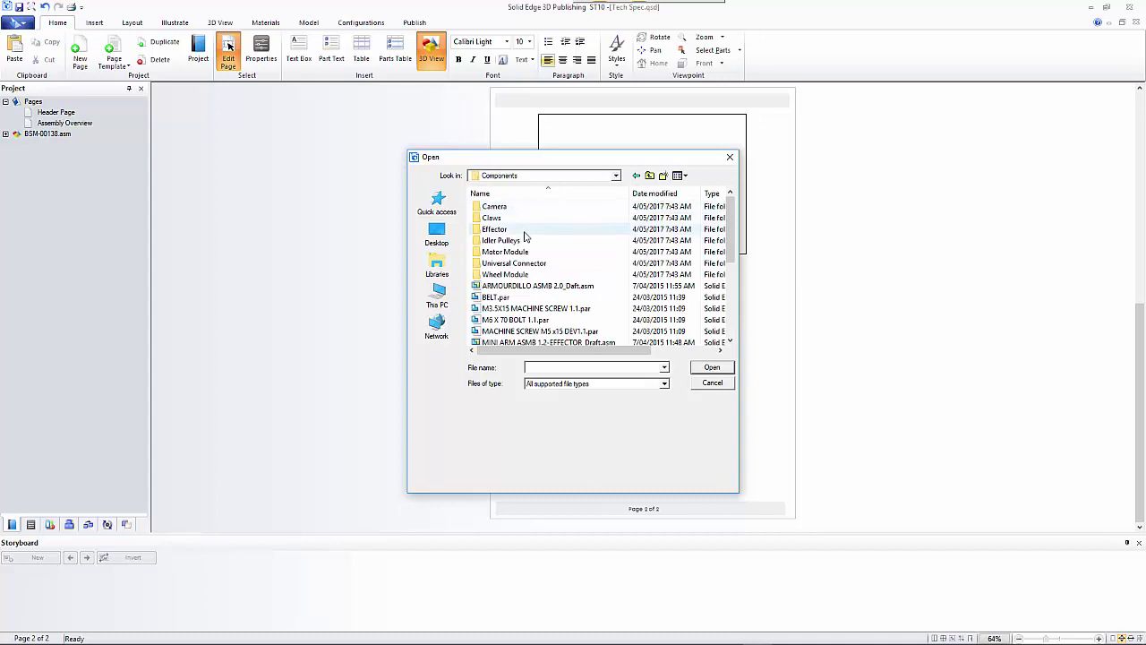
double_click(523, 231)
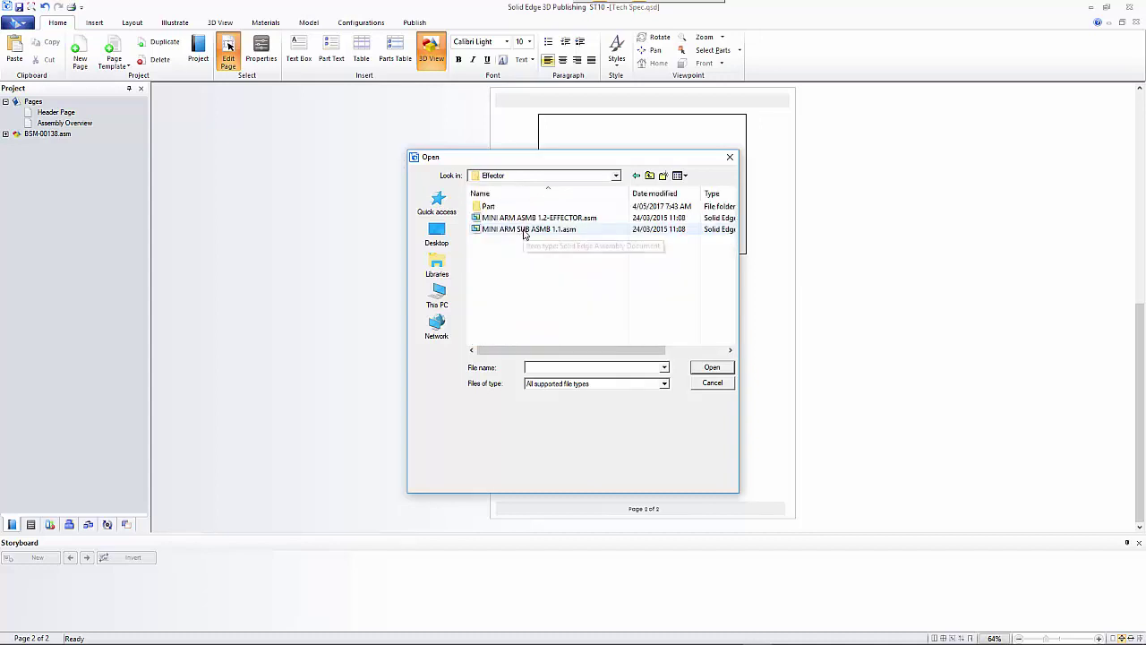
click(524, 231)
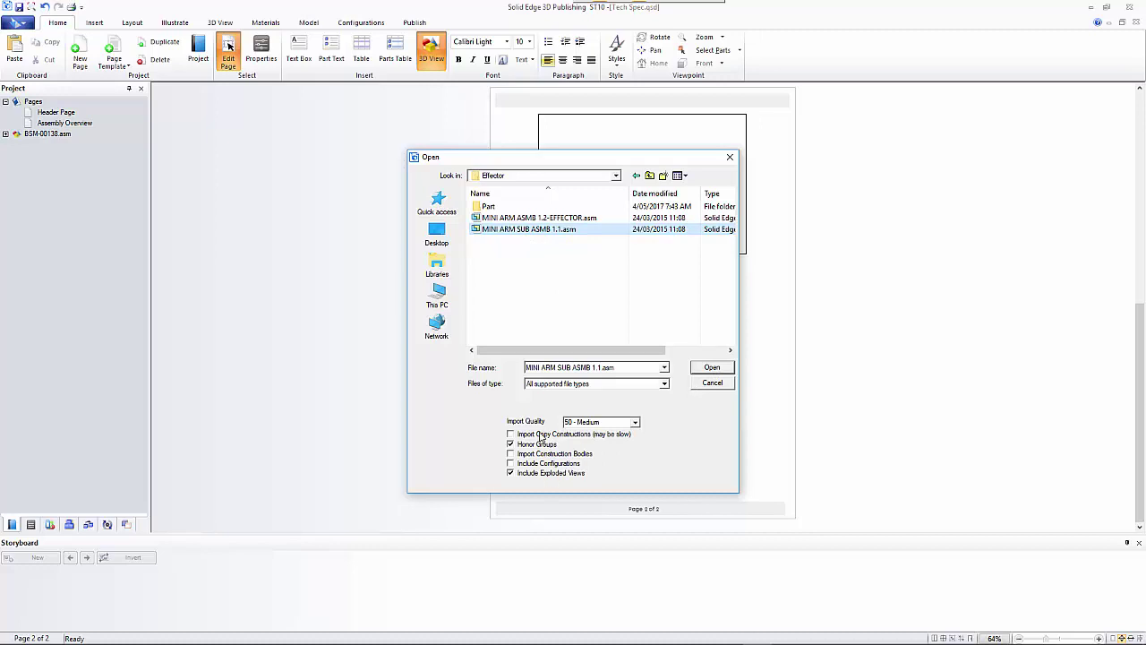
click(711, 367)
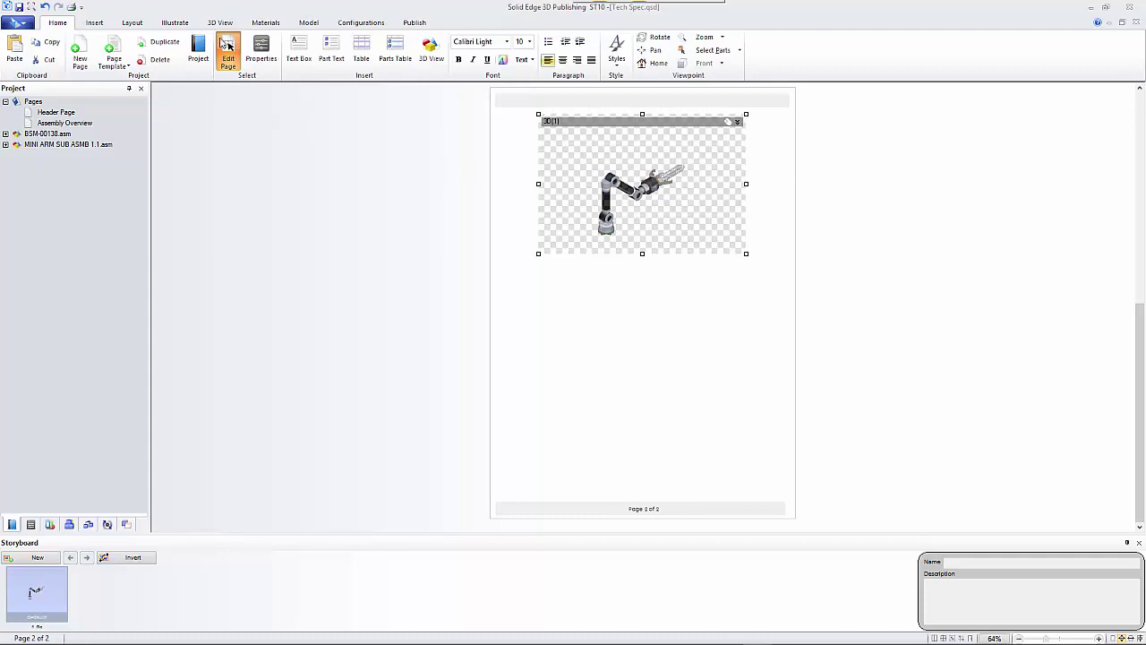
Insert a parts table filling the space below the 3D view, interacting with view 3D(1) and using the Master Parts List.
click(315, 26)
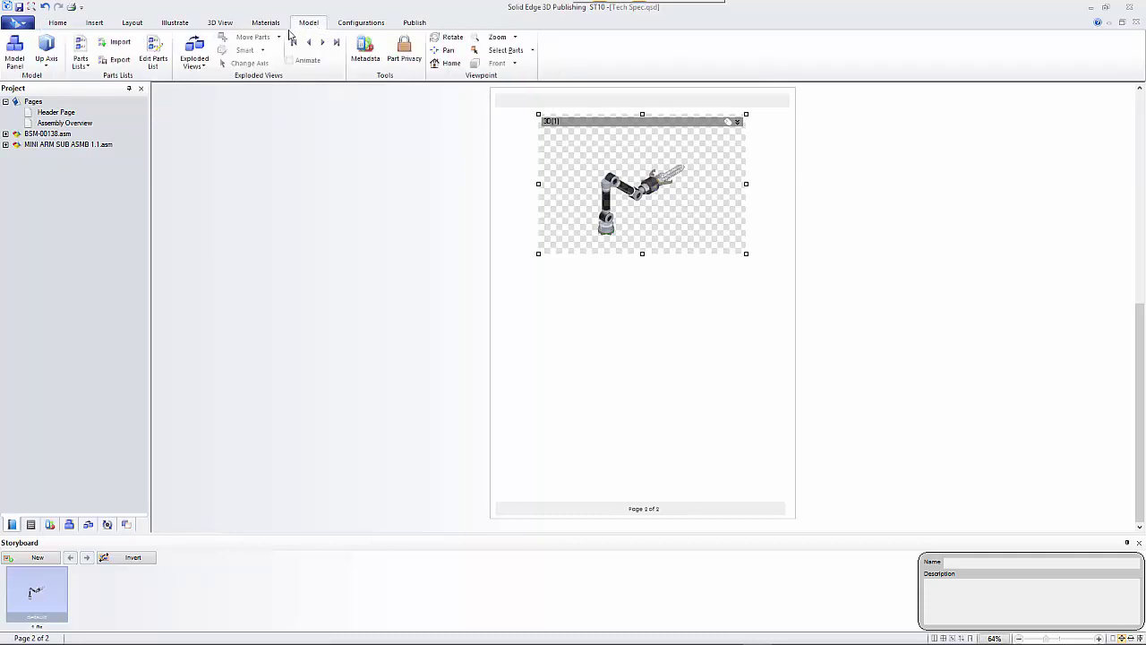
click(59, 25)
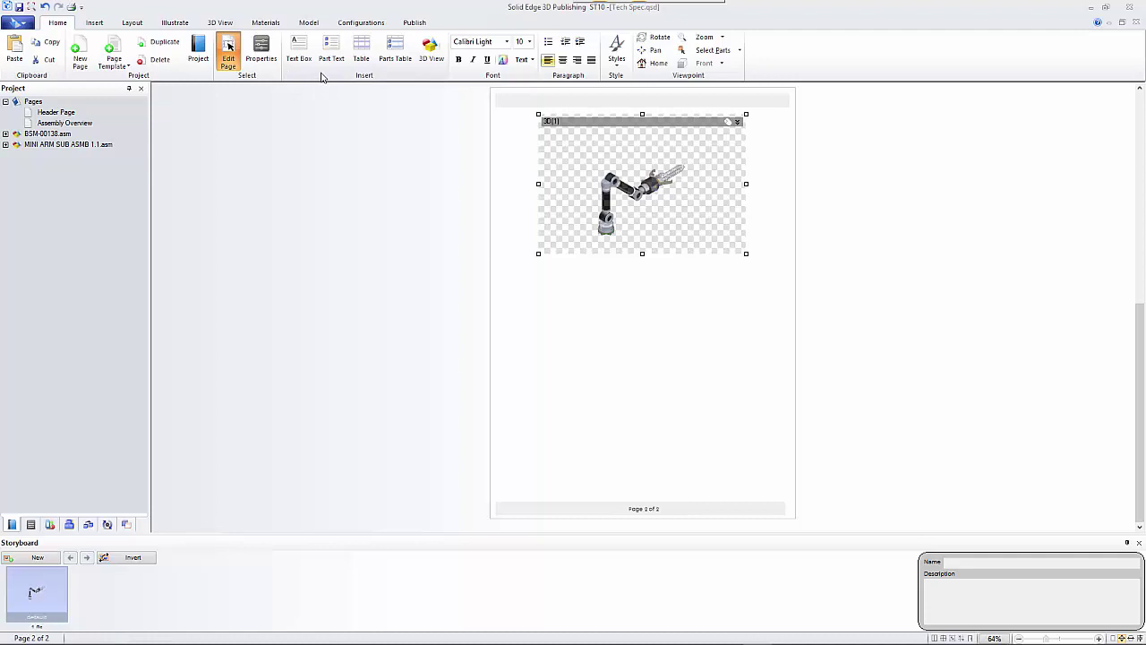
click(395, 54)
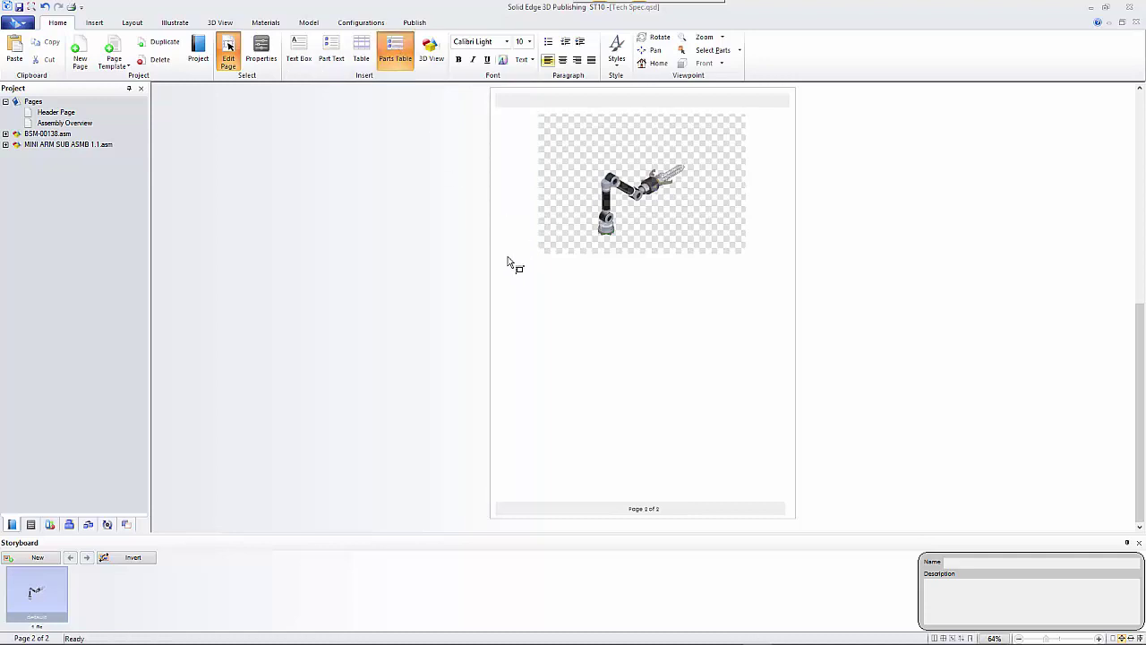
drag(498, 257, 791, 496)
drag(789, 493, 789, 493)
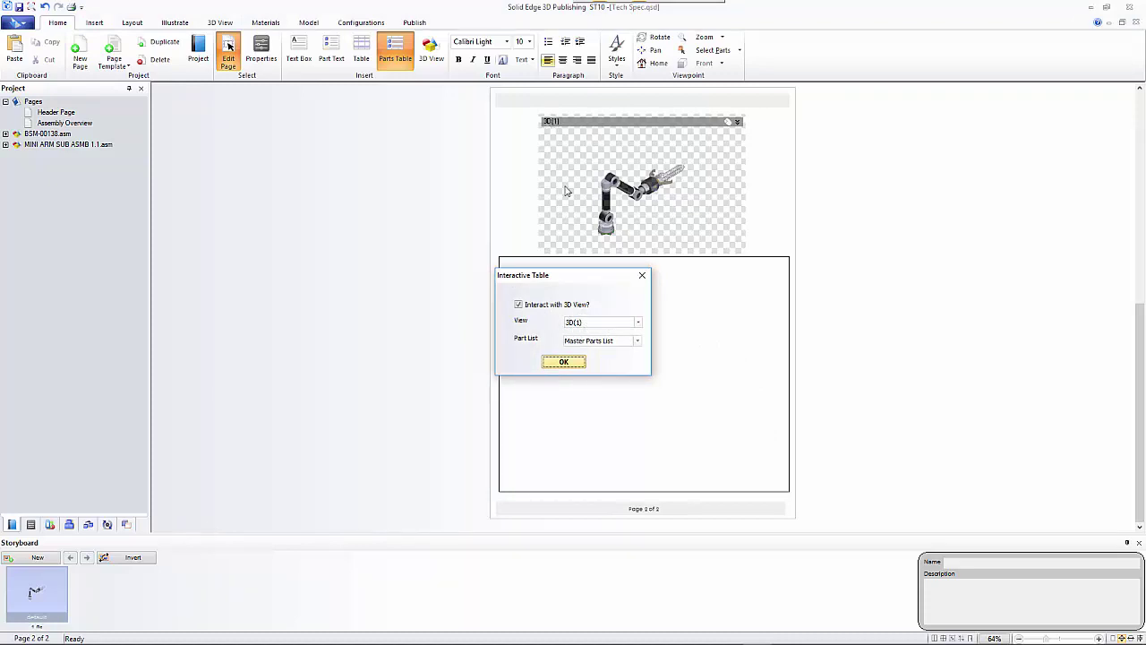
click(565, 362)
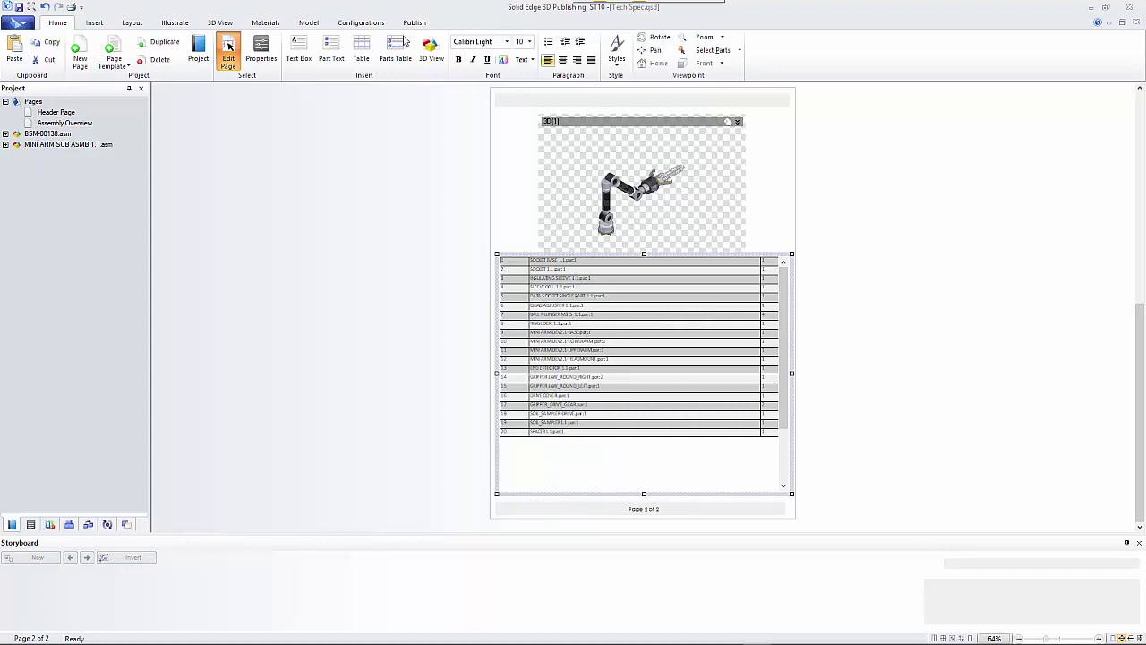
Edit the parts list by adding Subject and Project Name columns, and widen the Project Name column to fit its text.
click(305, 24)
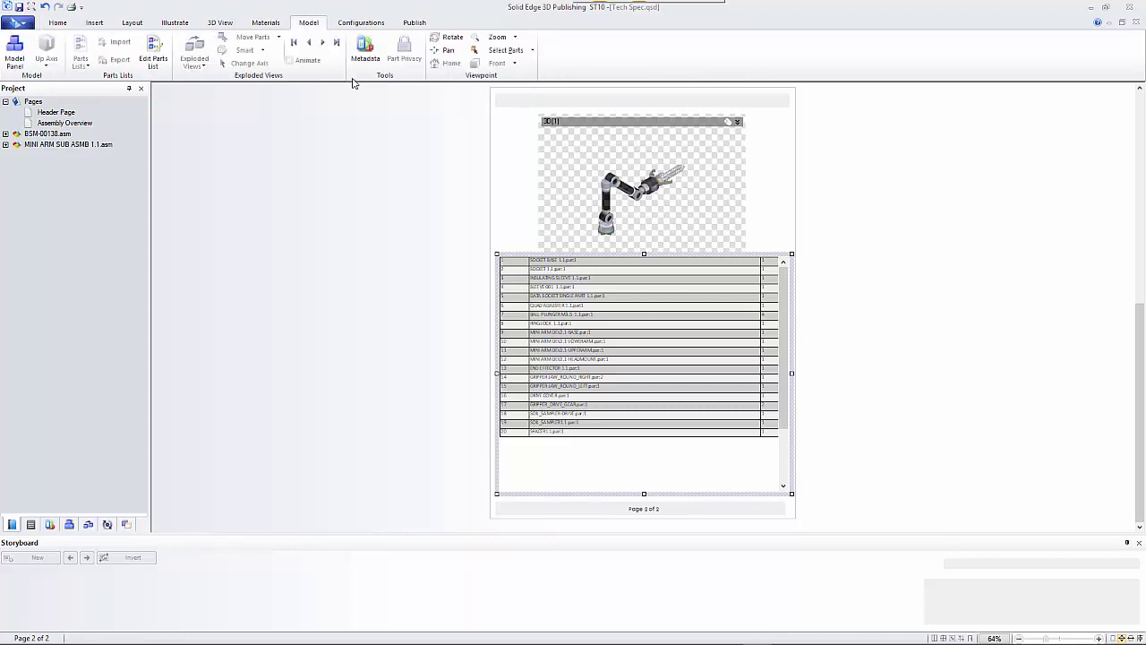
click(153, 54)
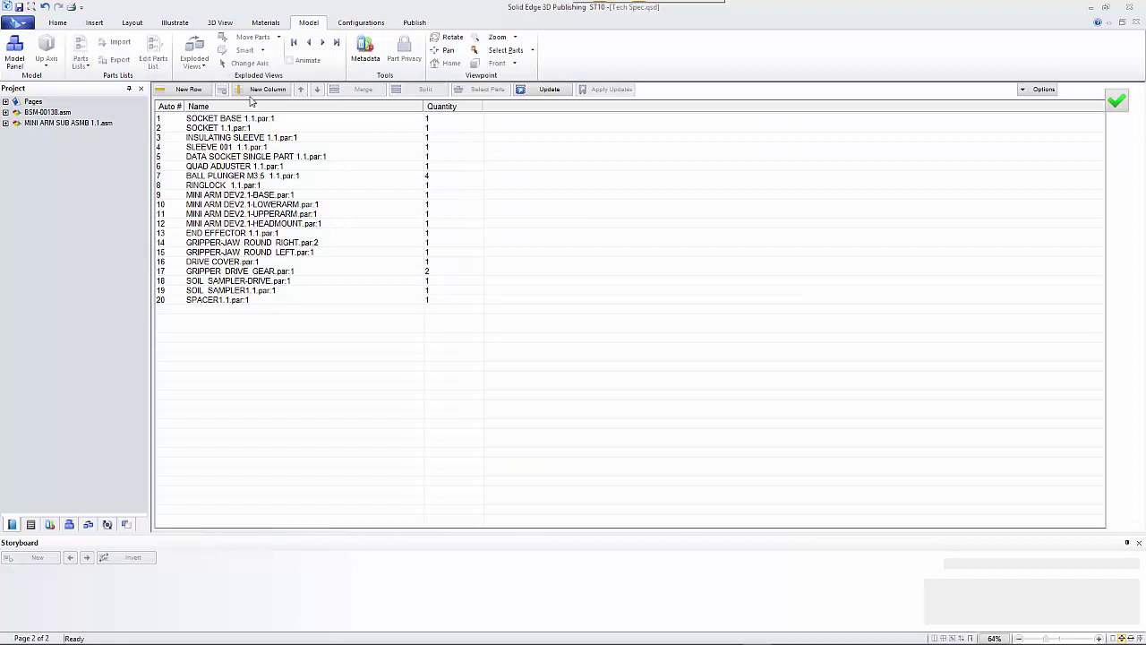
click(261, 89)
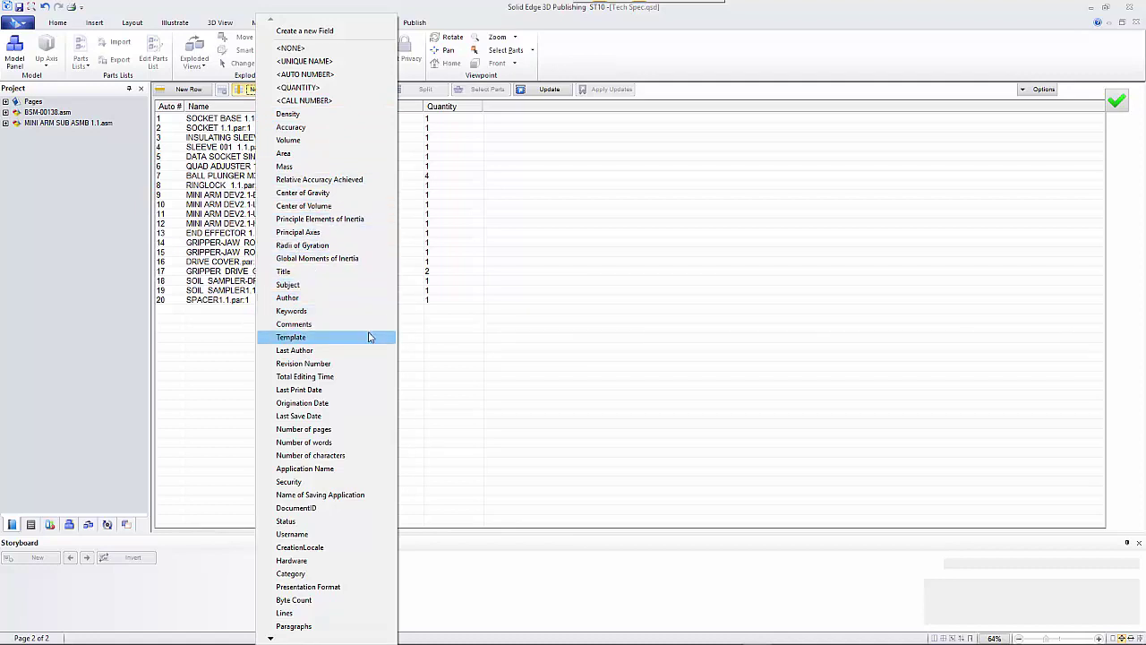
click(371, 285)
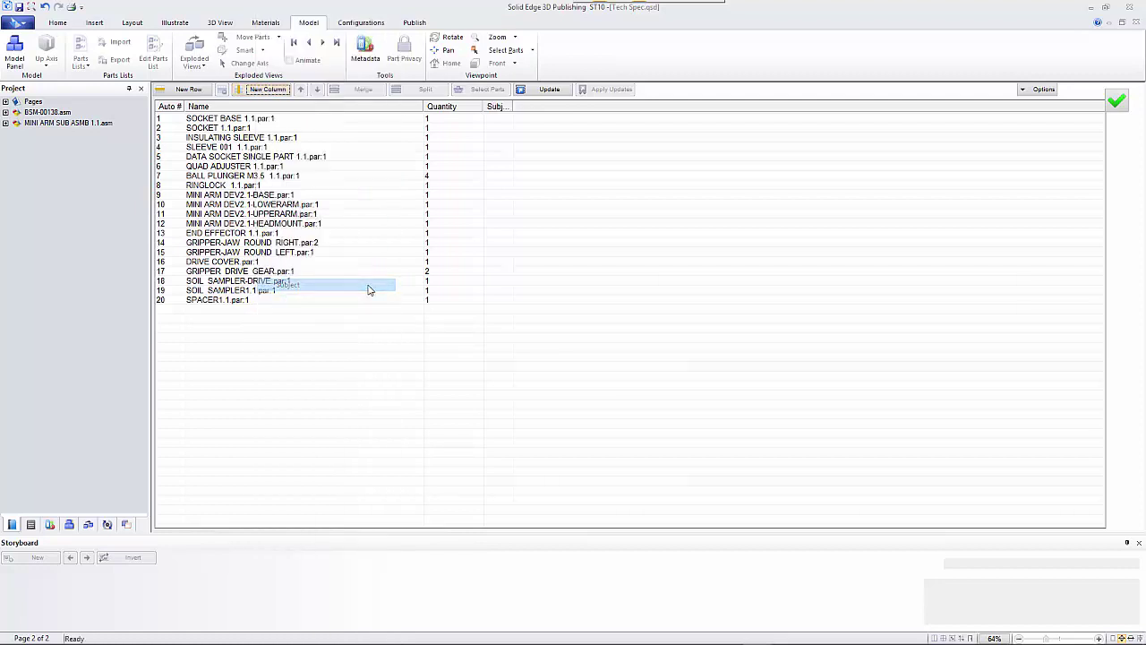
click(270, 89)
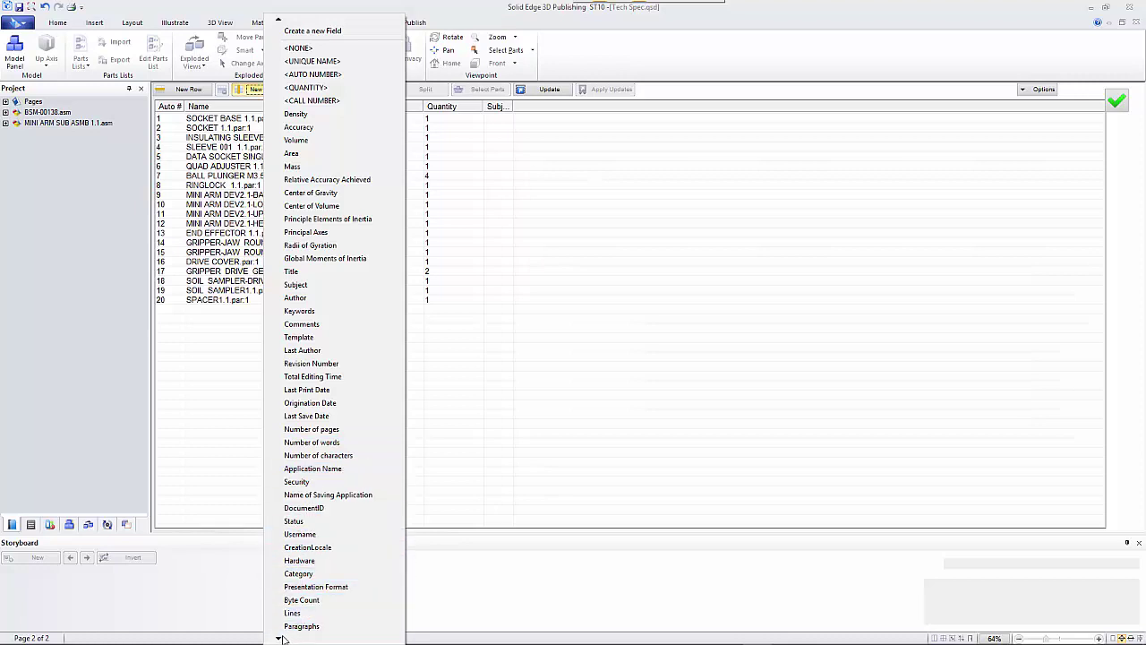
mouse_move(282, 637)
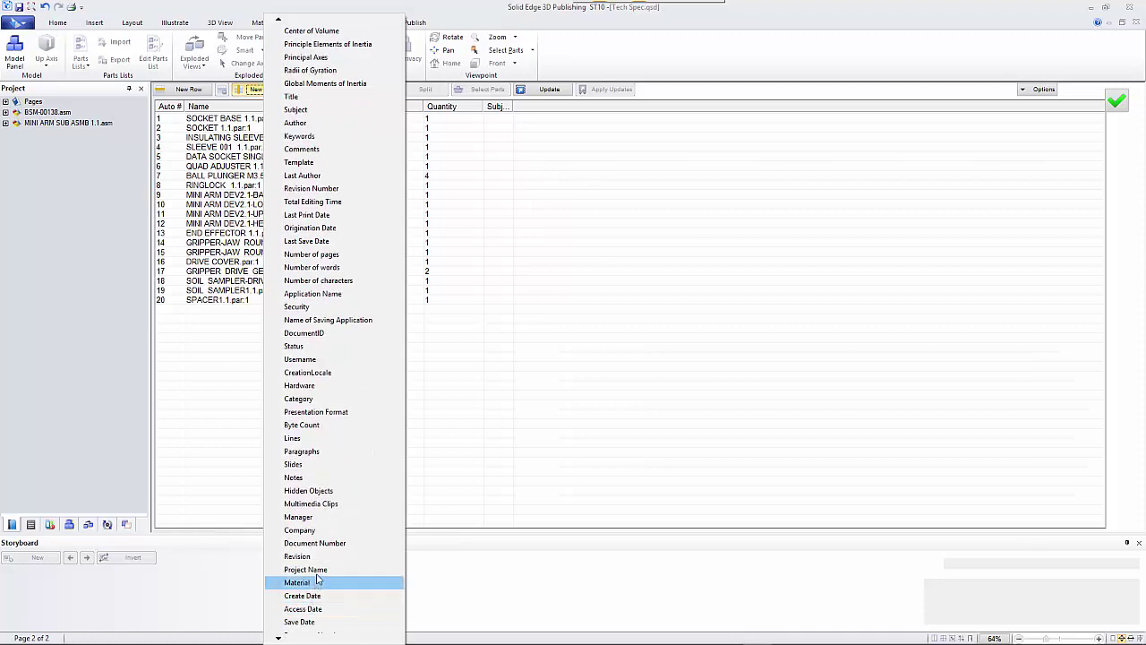
click(299, 582)
drag(543, 106, 645, 106)
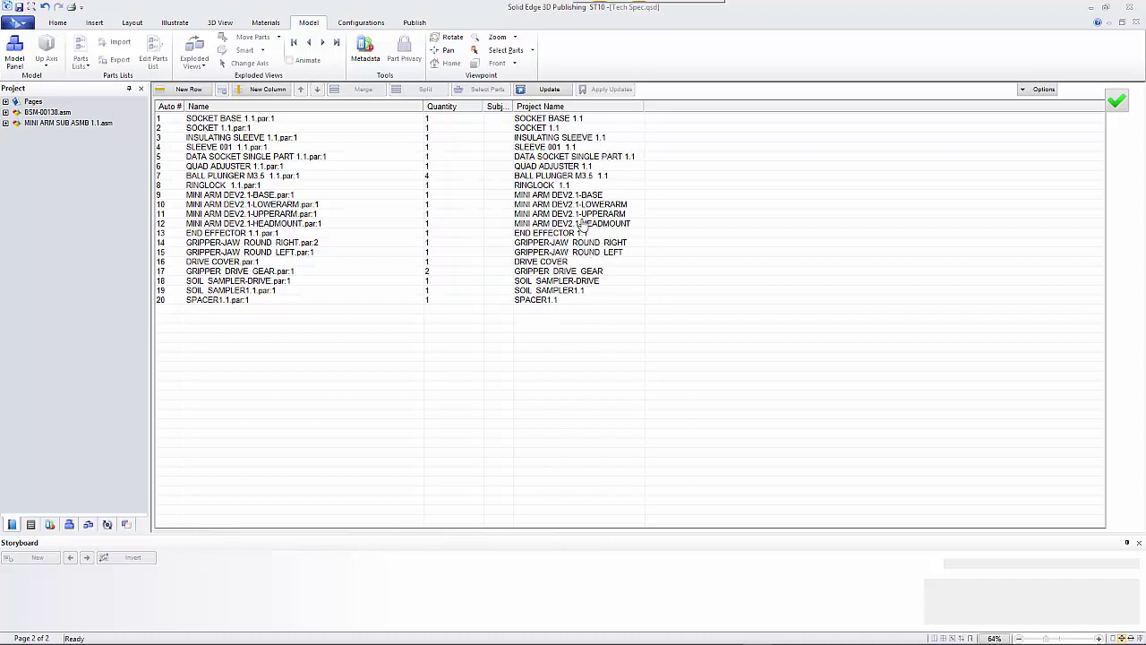
Delete the Subject and Name columns from the parts list and move the Project Name column before Quantity.
right_click(498, 109)
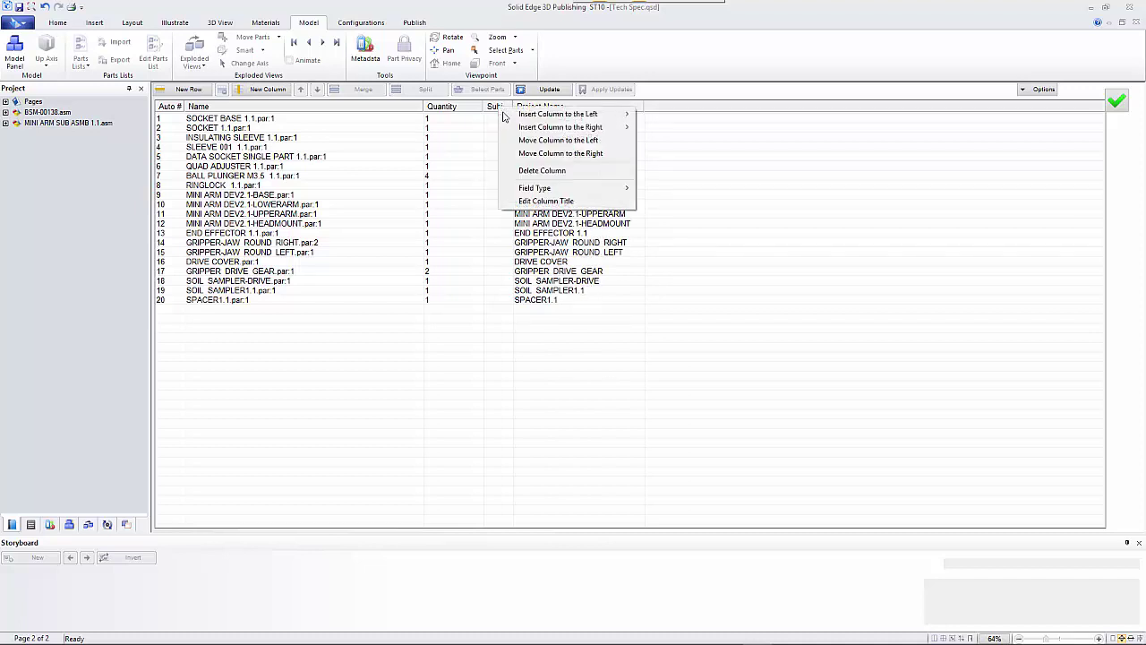
click(537, 171)
right_click(374, 108)
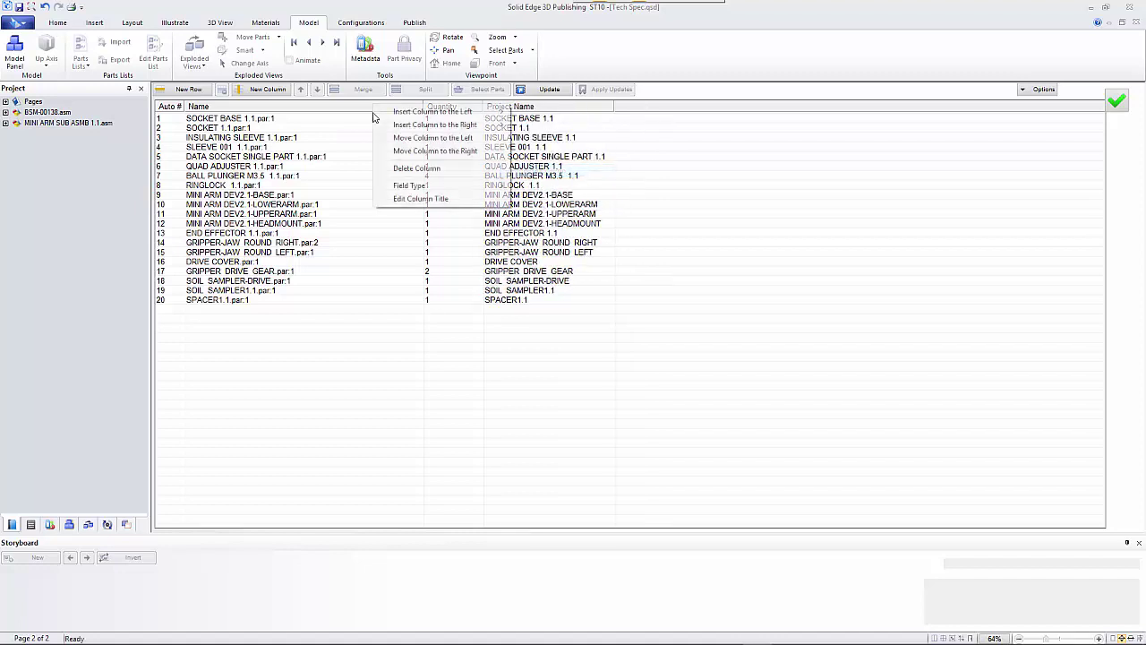
click(408, 169)
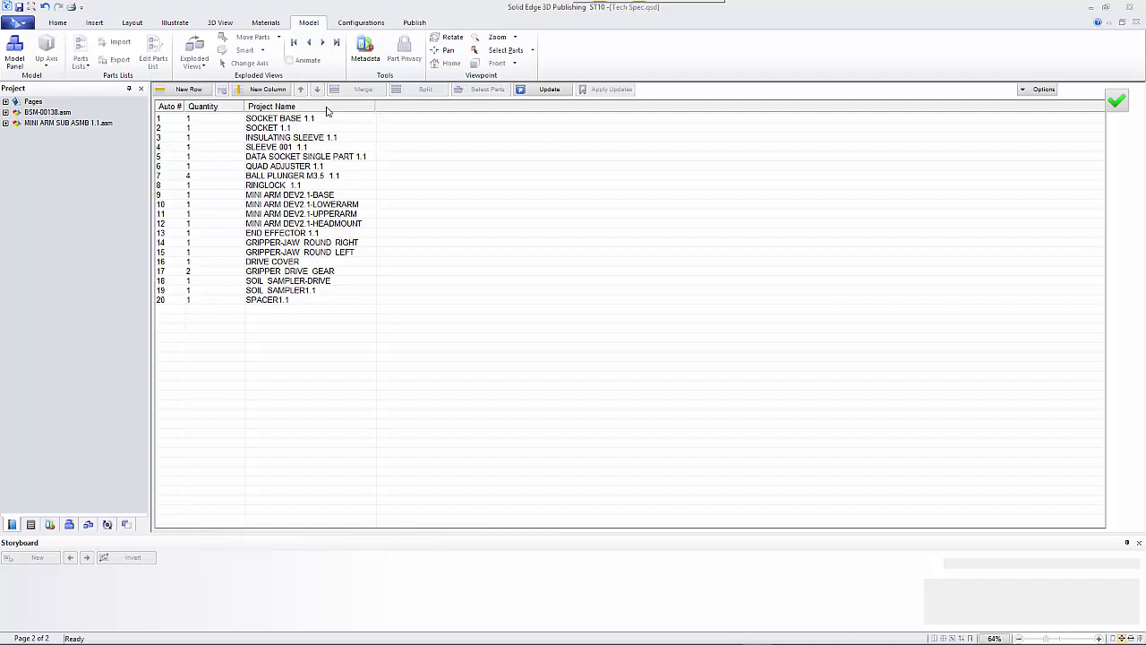
right_click(327, 110)
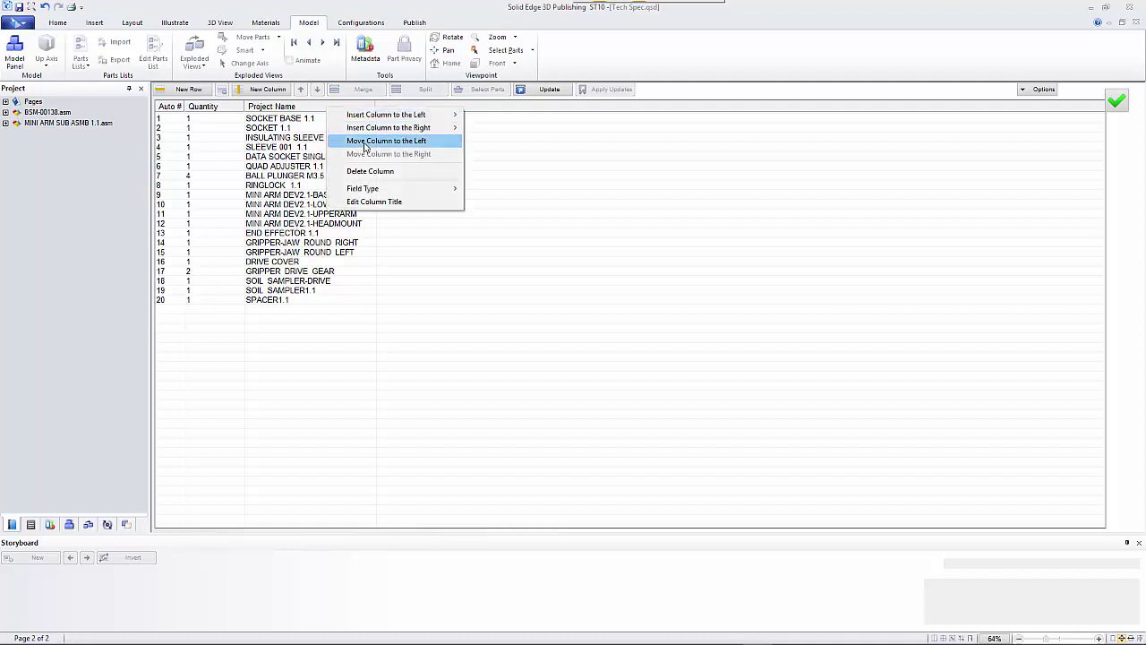
click(365, 141)
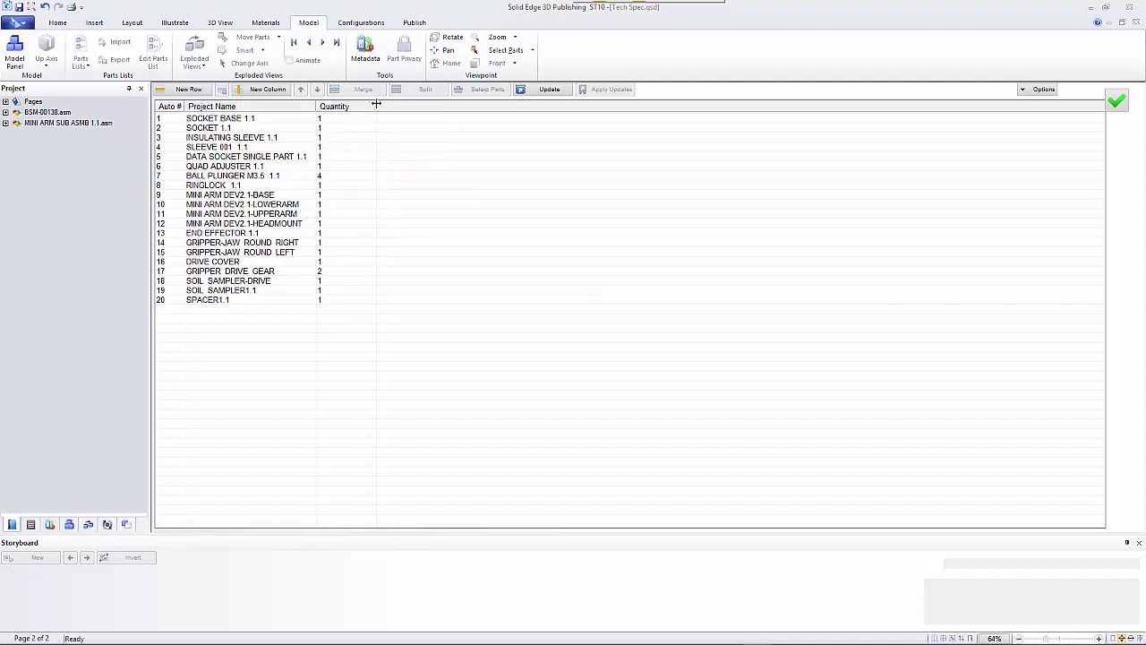
Narrow the parts list's Quantity column and enable a light orange header row on the parts table.
drag(376, 104, 358, 103)
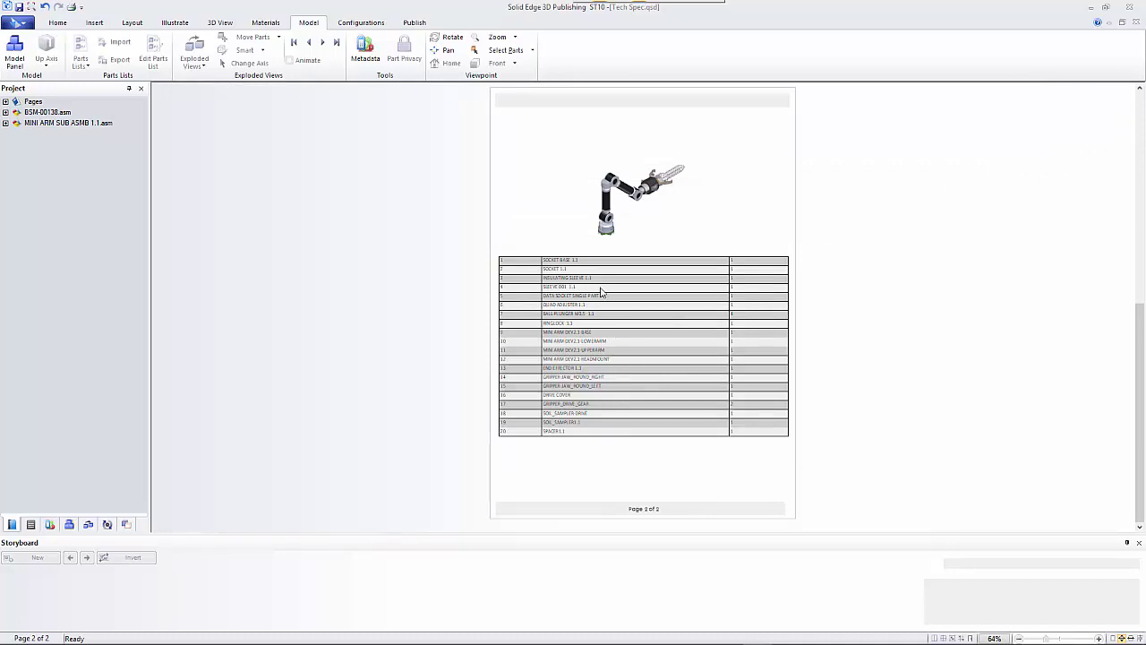
click(29, 525)
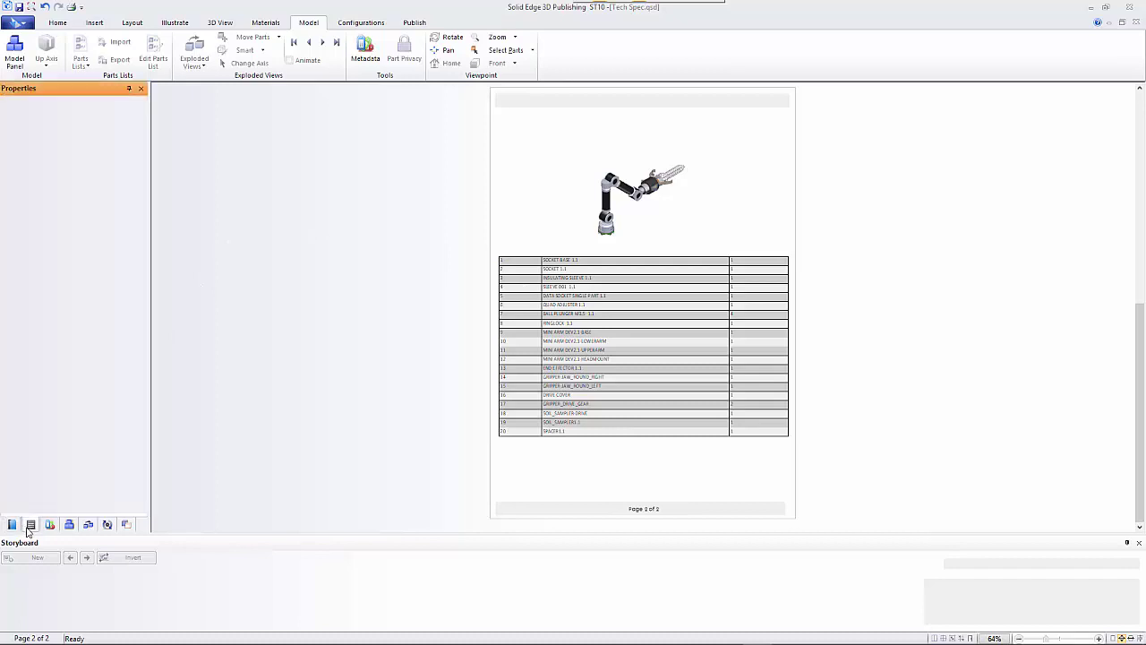
click(530, 304)
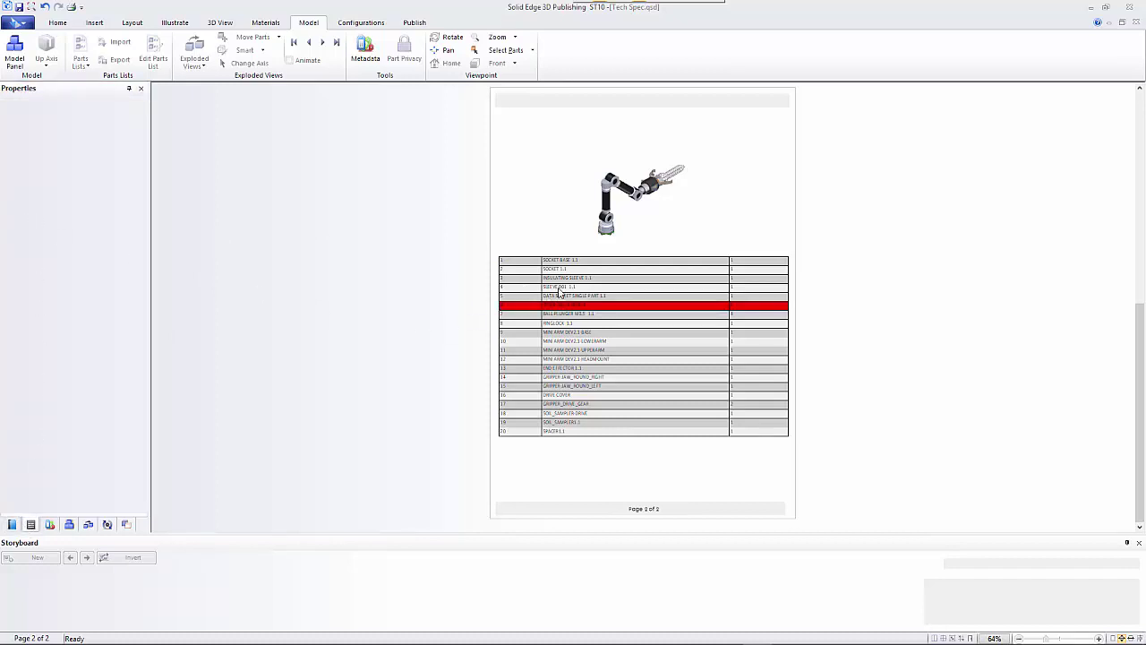
click(680, 226)
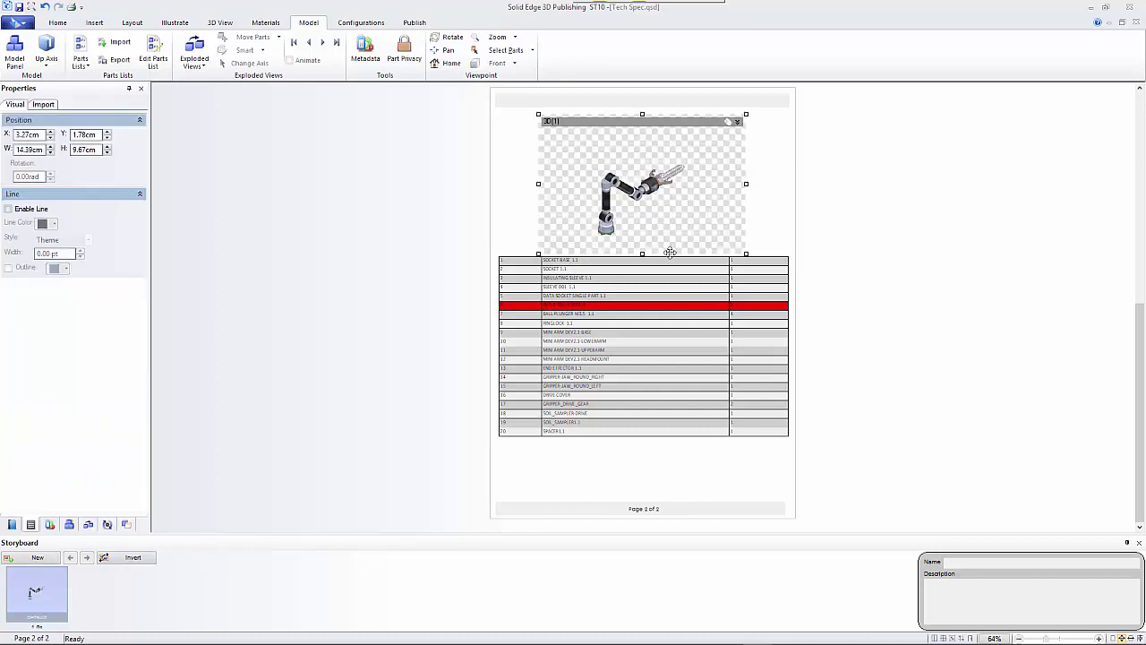
click(647, 315)
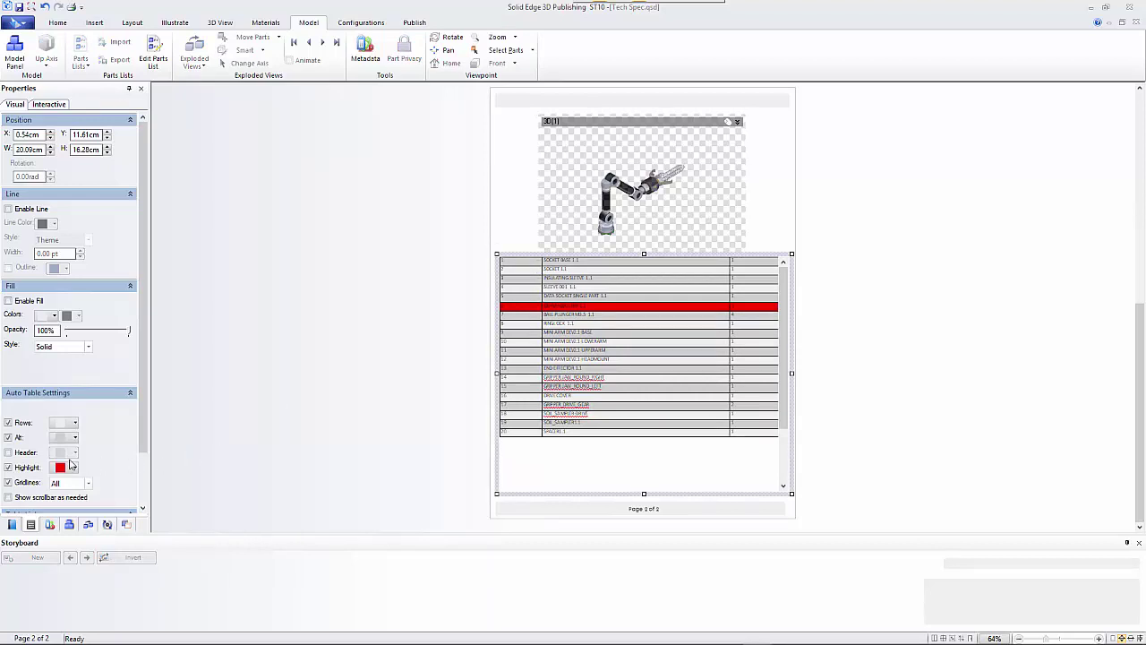
click(9, 453)
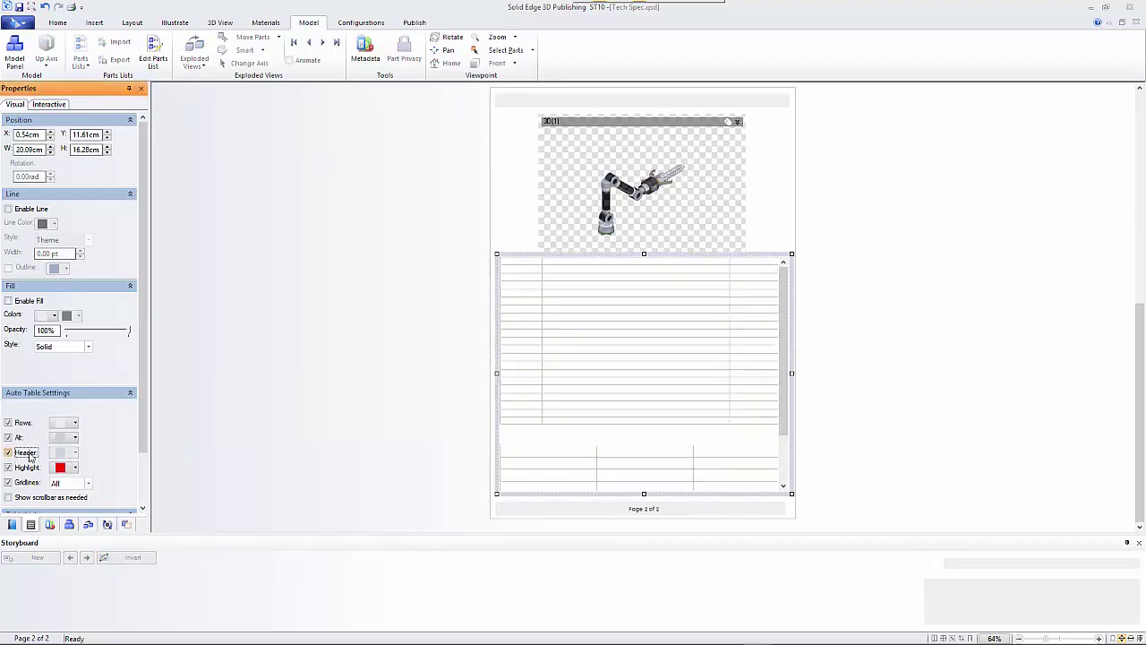
click(74, 452)
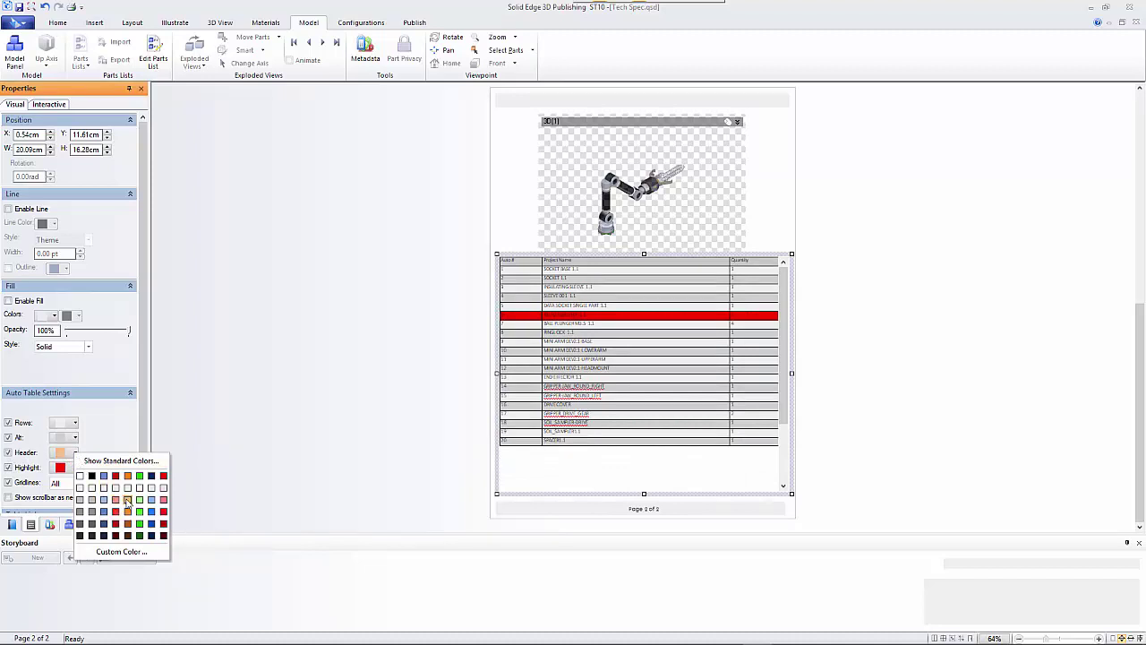
click(128, 500)
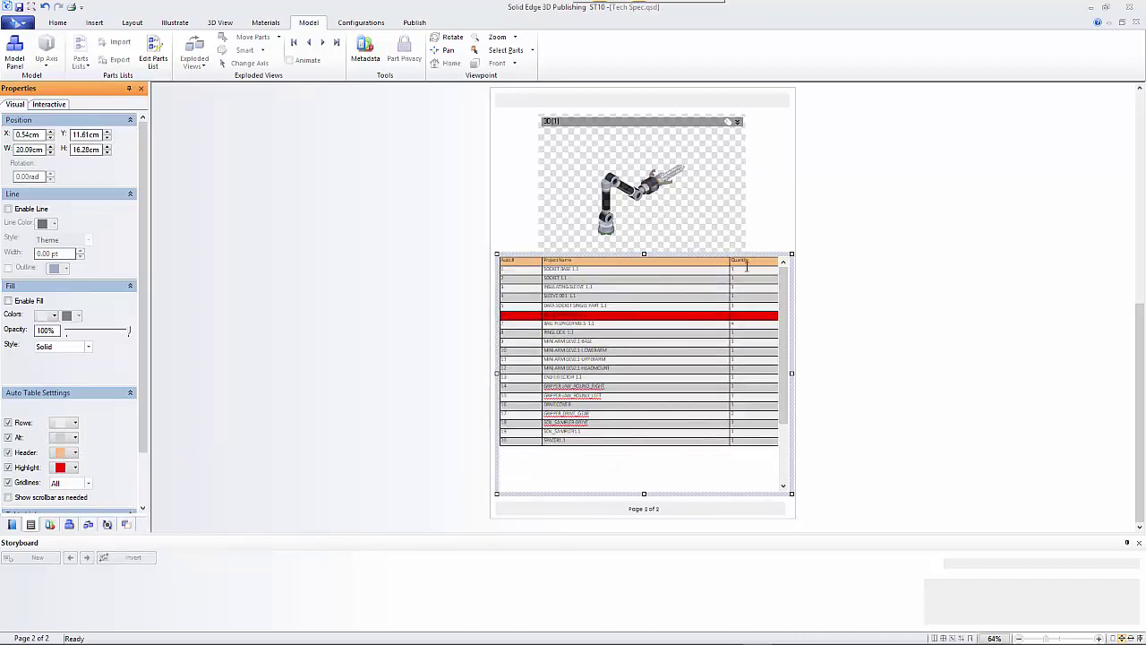
mouse_move(788, 372)
mouse_down()
mouse_move(788, 430)
mouse_move(788, 358)
mouse_up()
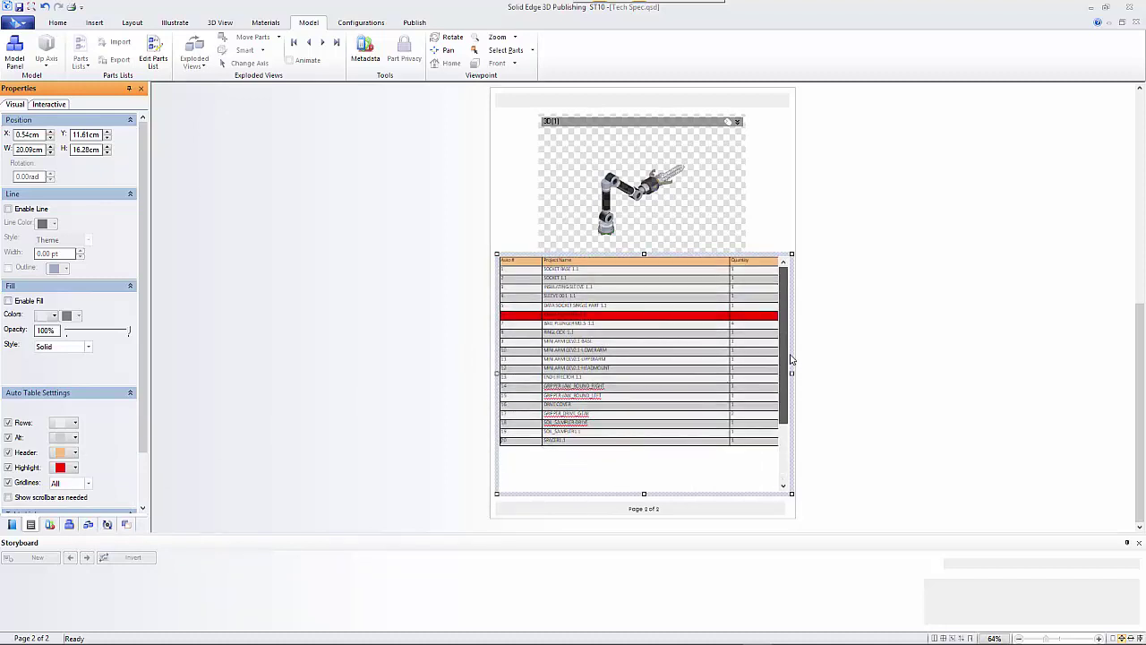
Orient the robot arm's 3D view to an Isometric 30 axonometric viewpoint and fit the model within the view.
click(724, 212)
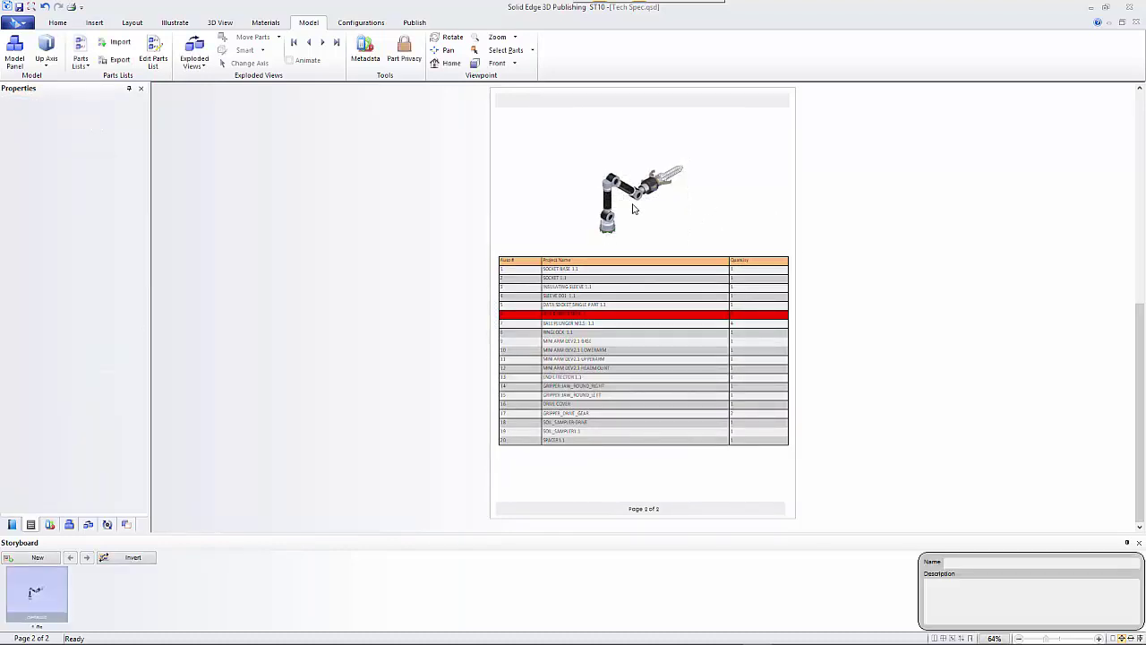
scroll(625, 237, up, 2)
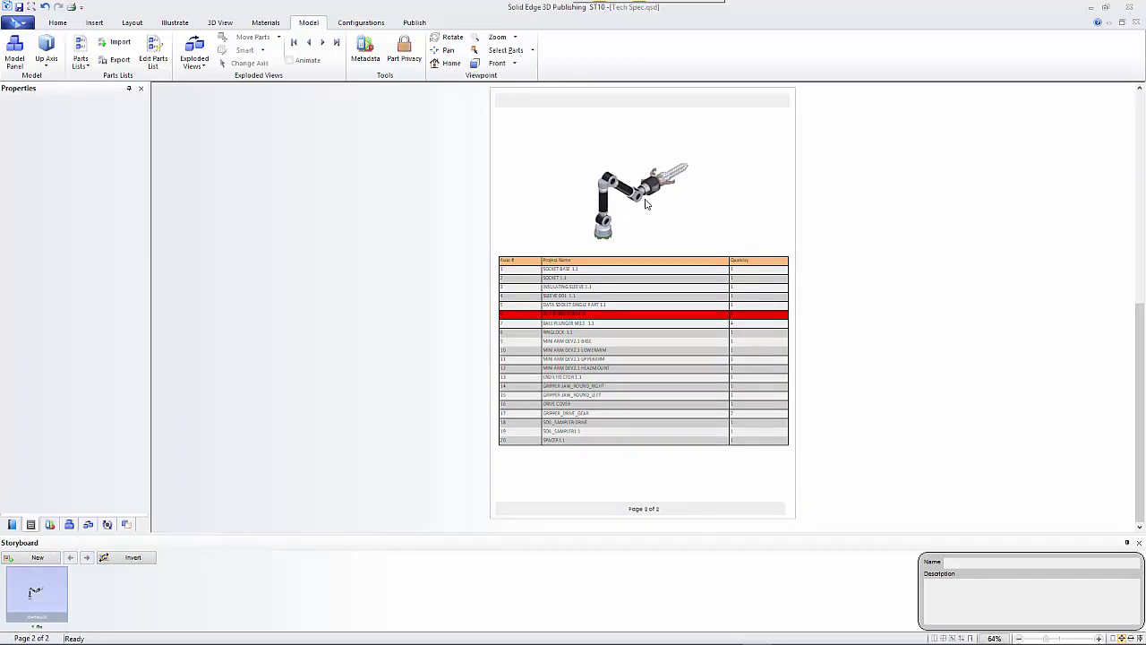
mouse_move(646, 211)
middle_down()
mouse_move(717, 215)
mouse_move(653, 211)
middle_up()
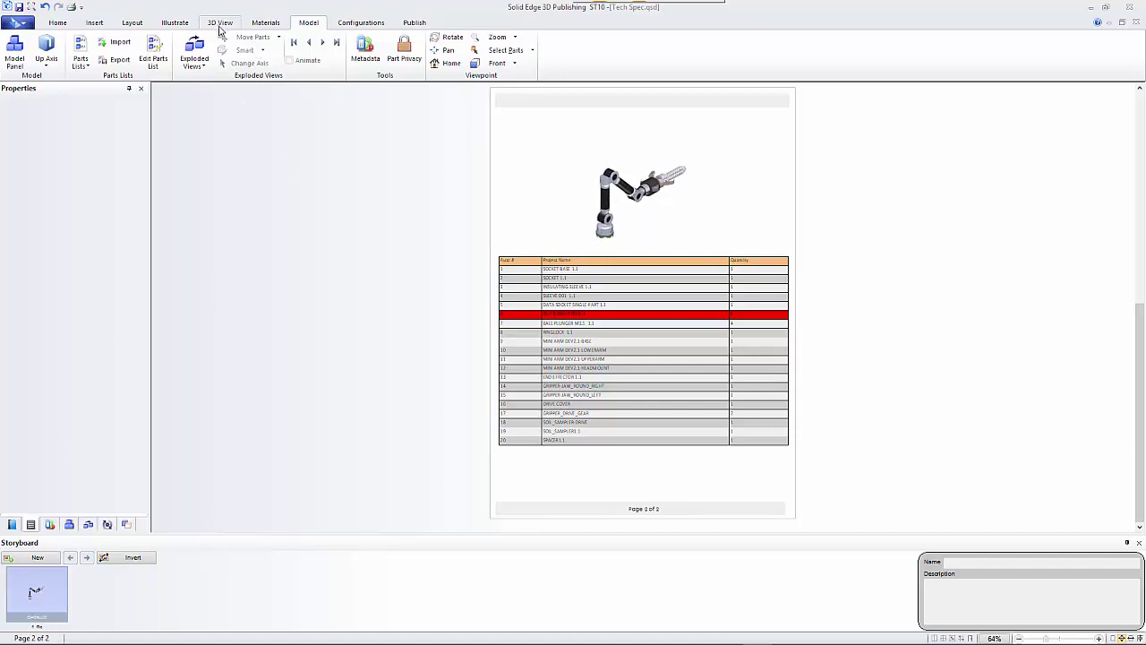
click(219, 23)
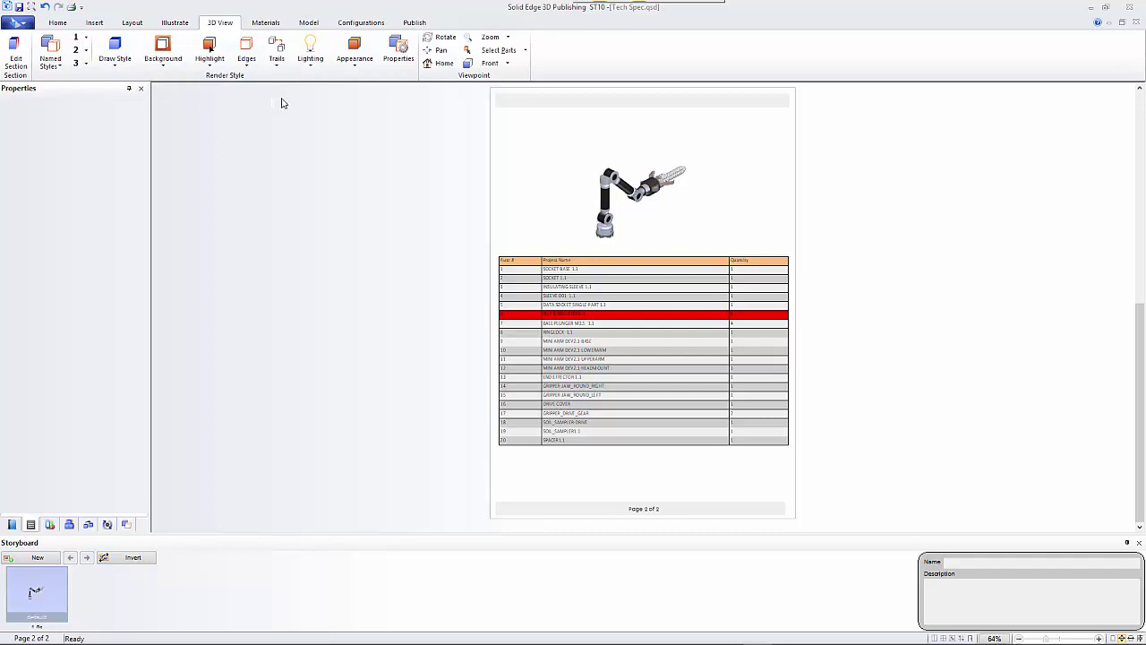
click(87, 525)
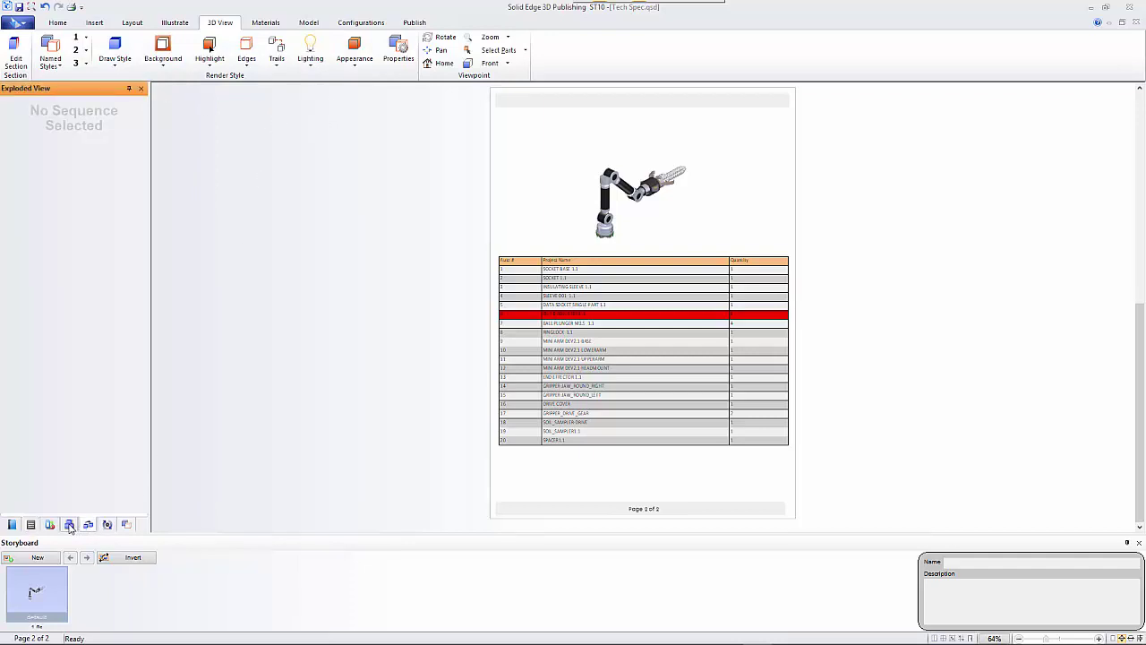
click(69, 525)
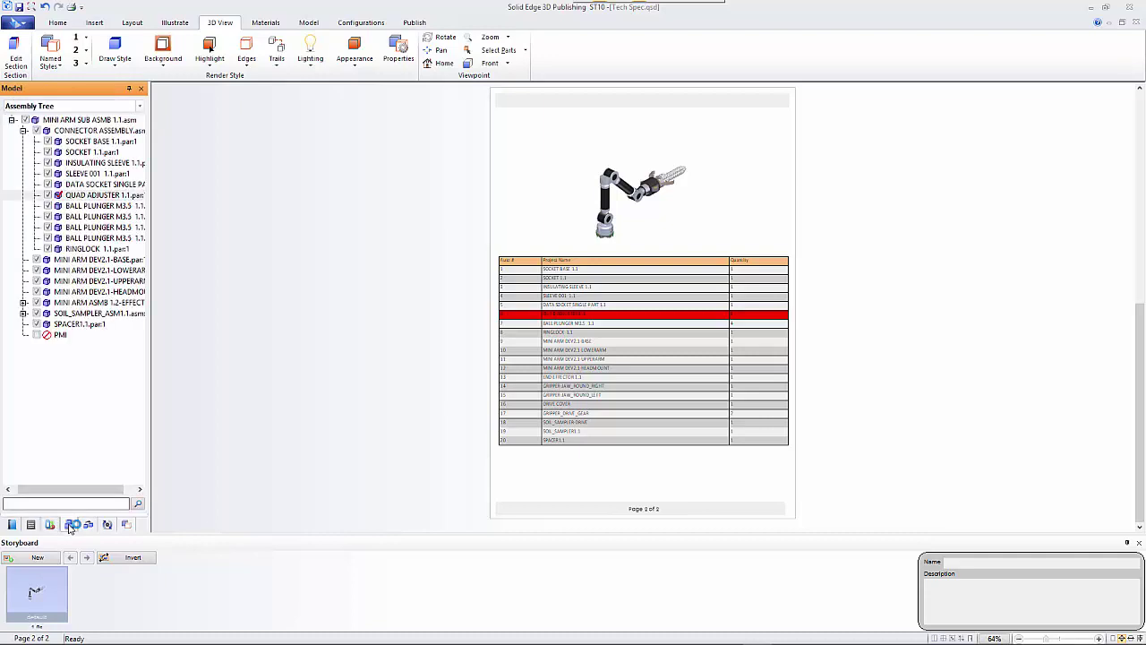
click(106, 525)
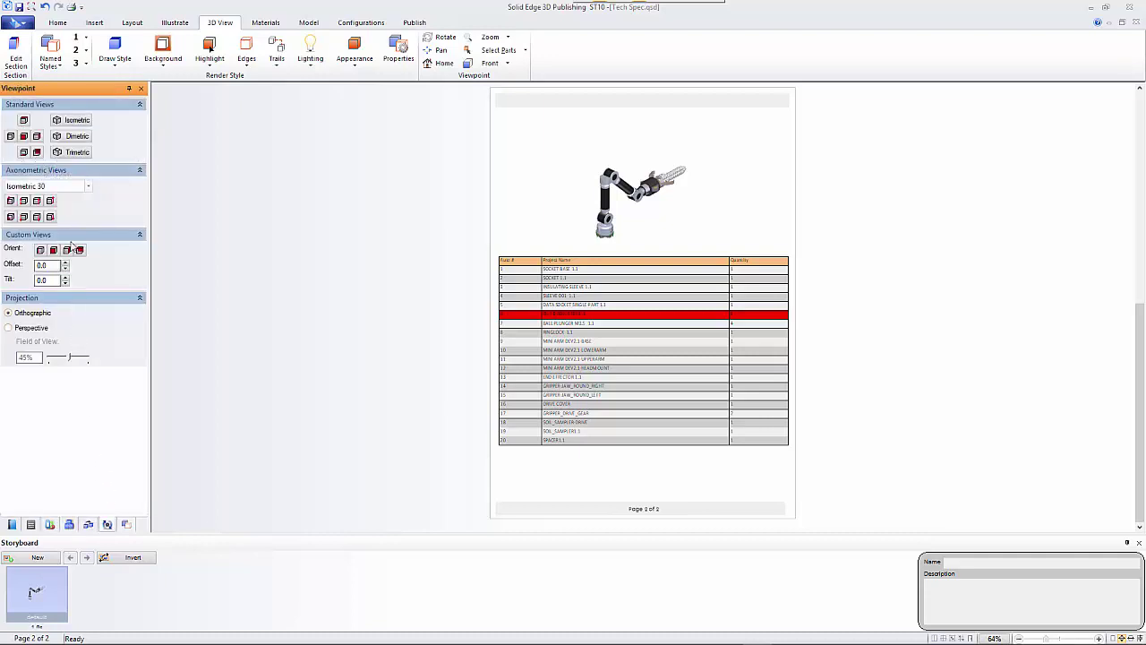
click(10, 201)
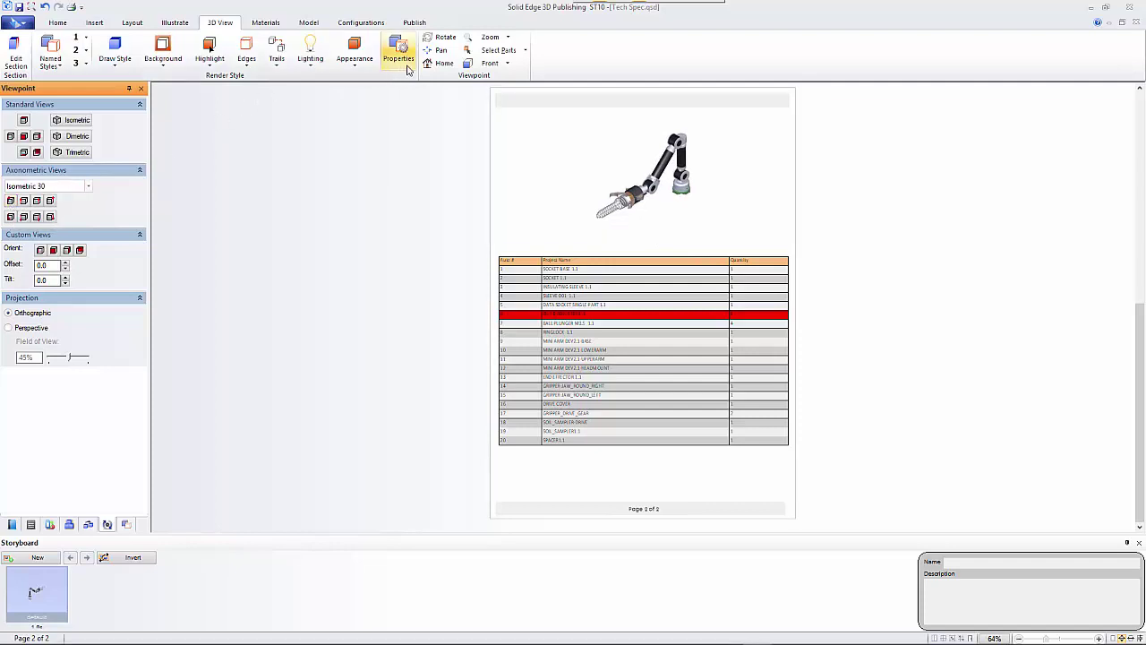
click(510, 42)
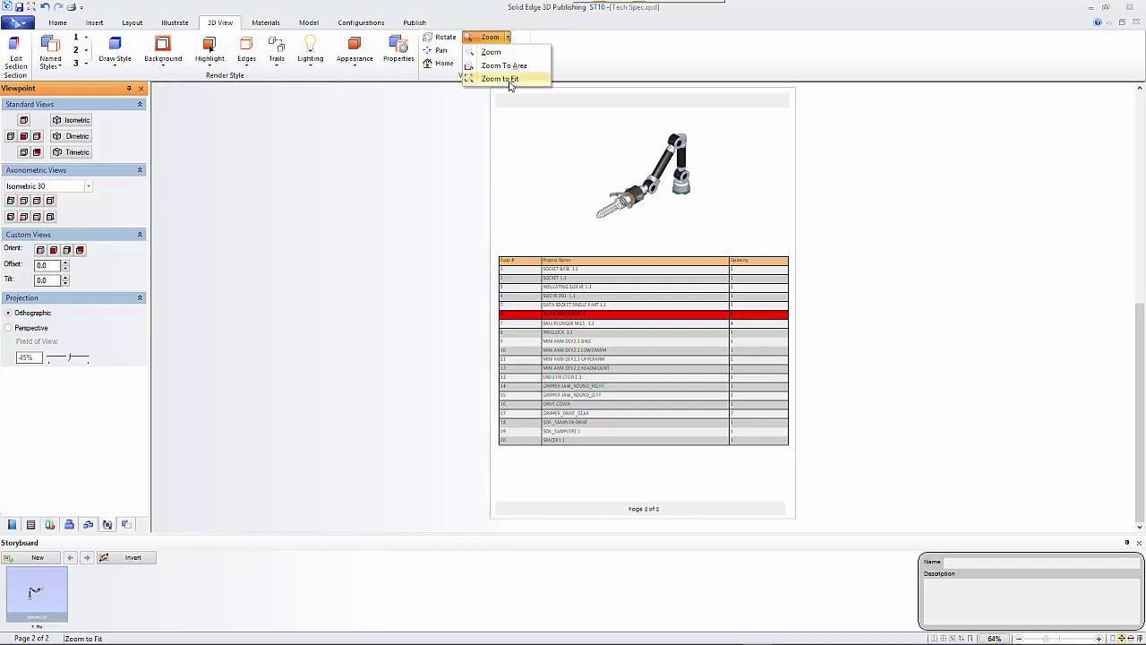
click(507, 78)
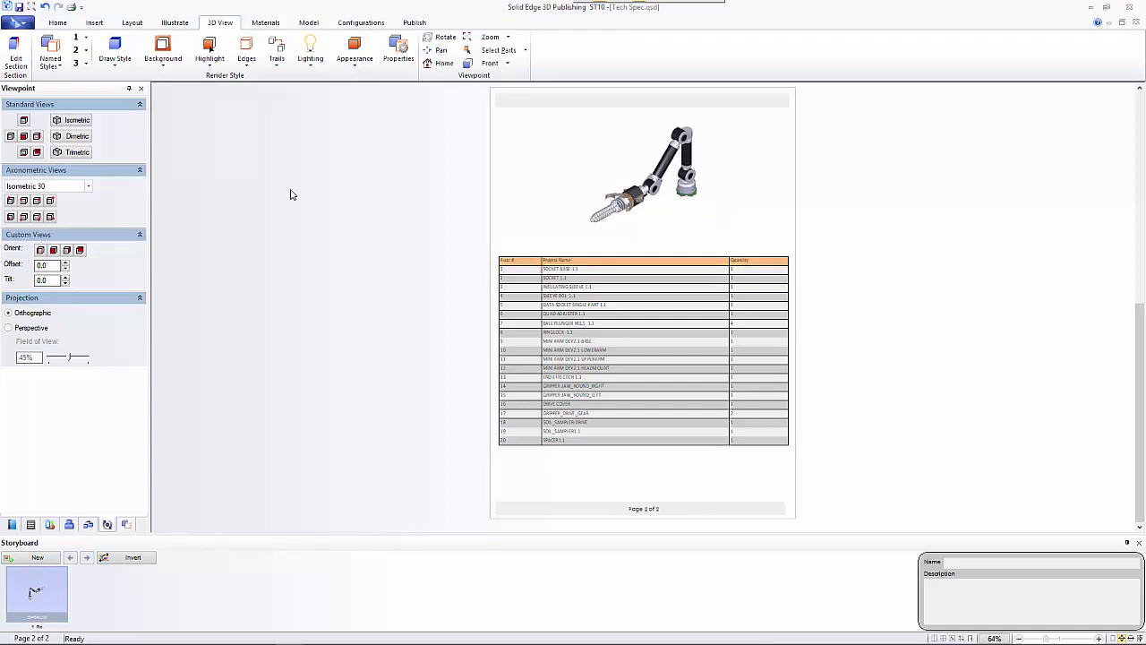
Add a third page to the document and name it Component views.
click(61, 25)
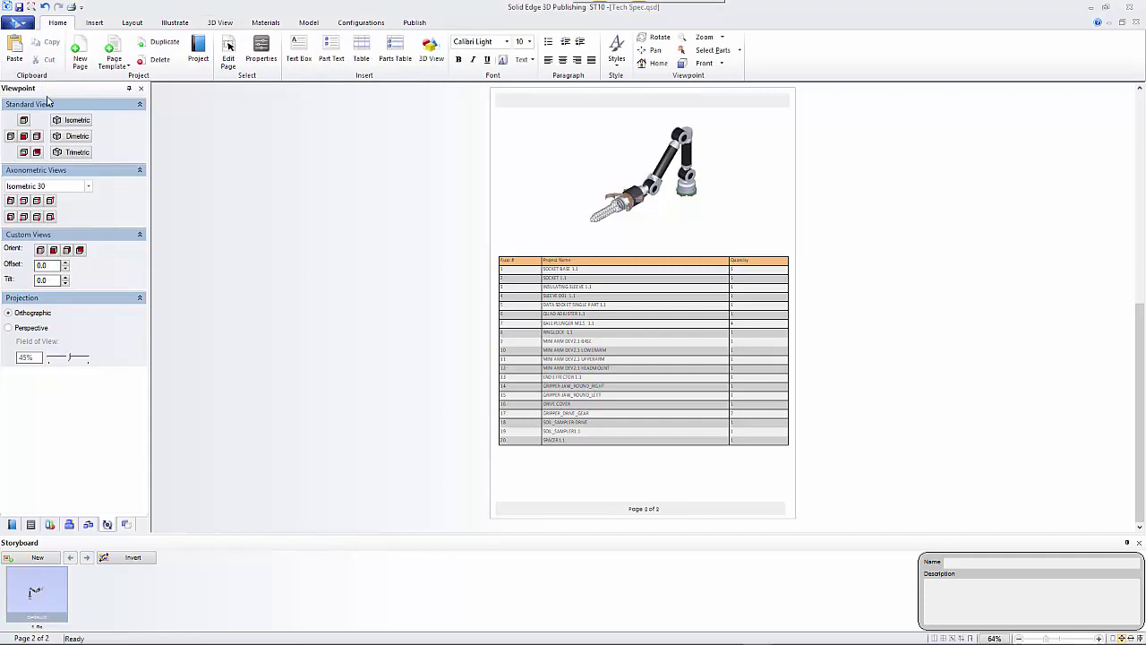
click(80, 50)
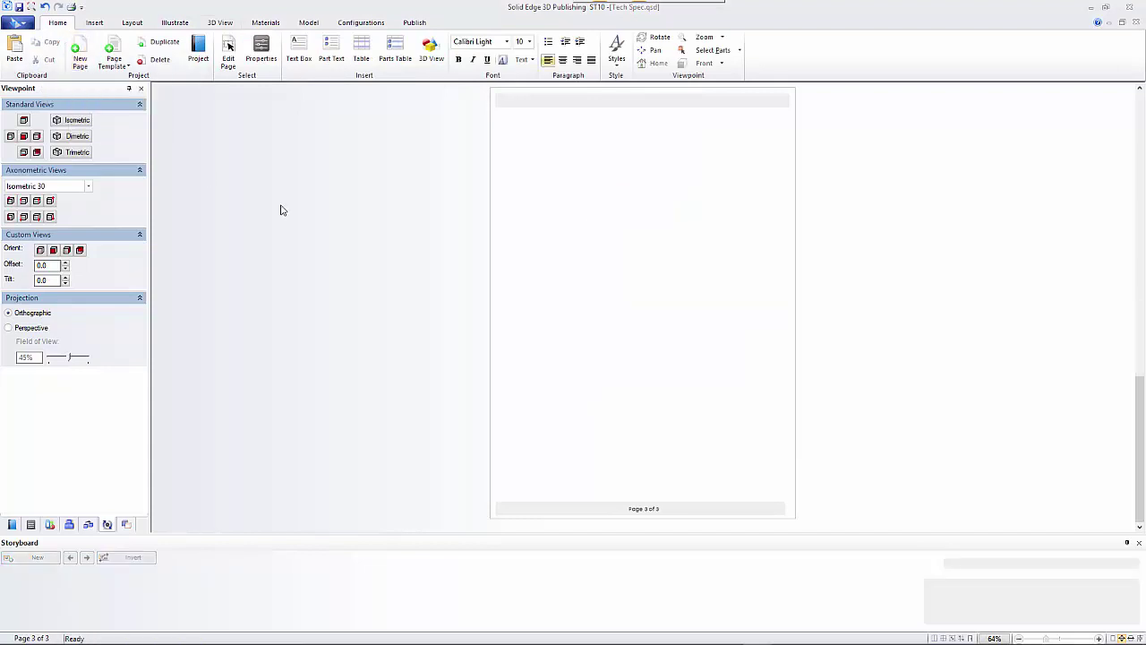
click(11, 524)
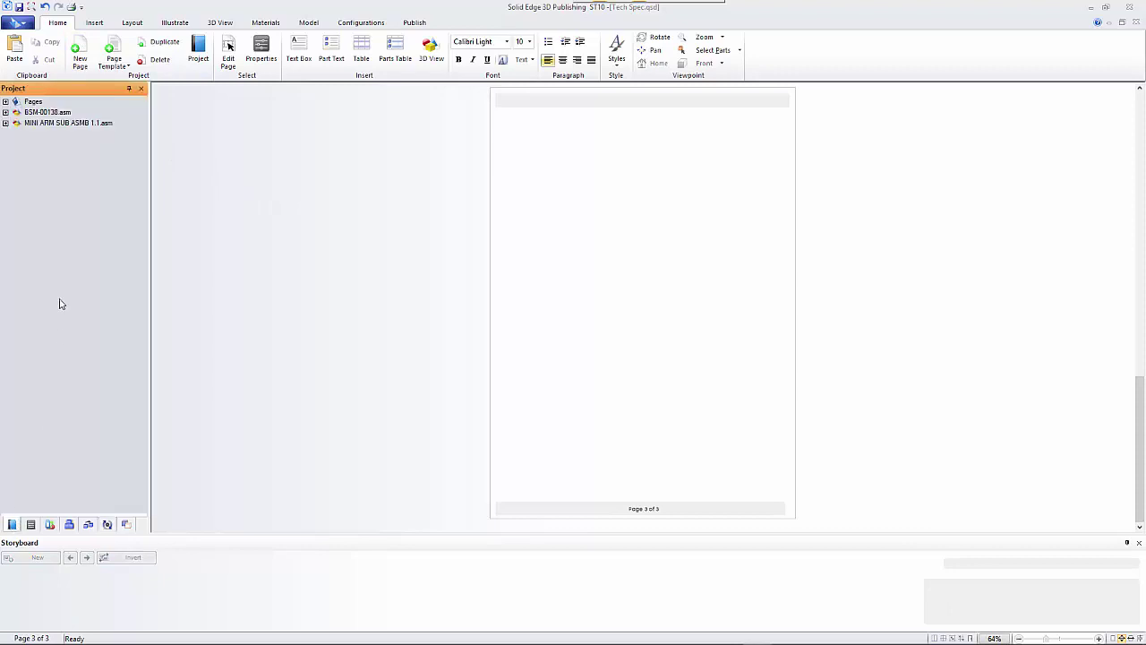
click(5, 102)
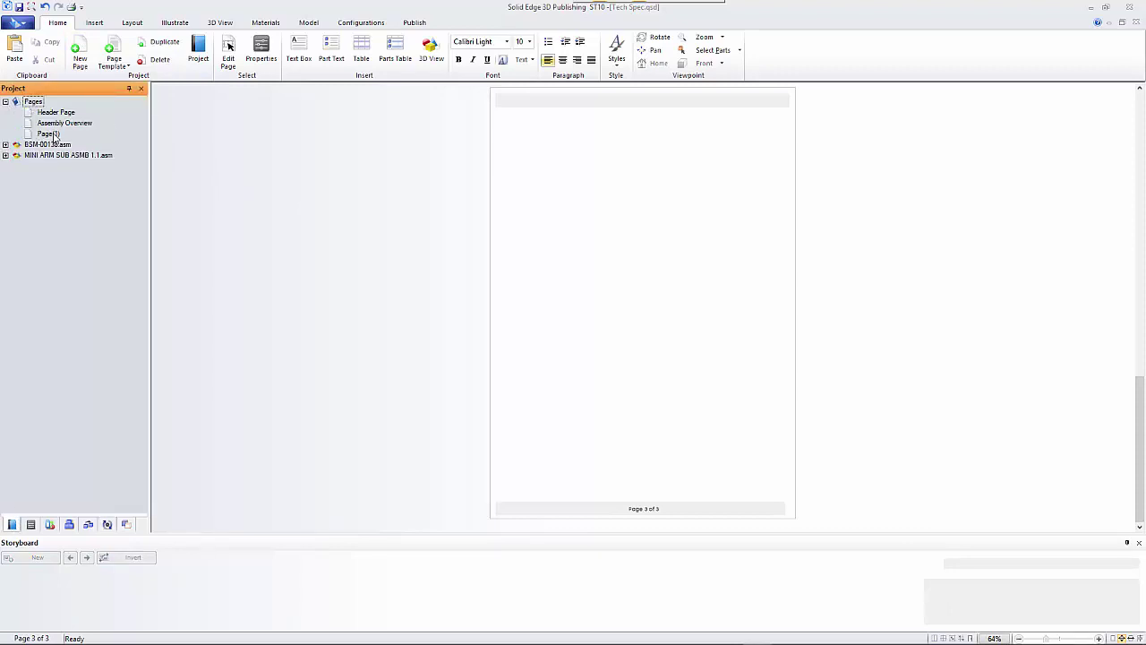
right_click(54, 135)
click(85, 175)
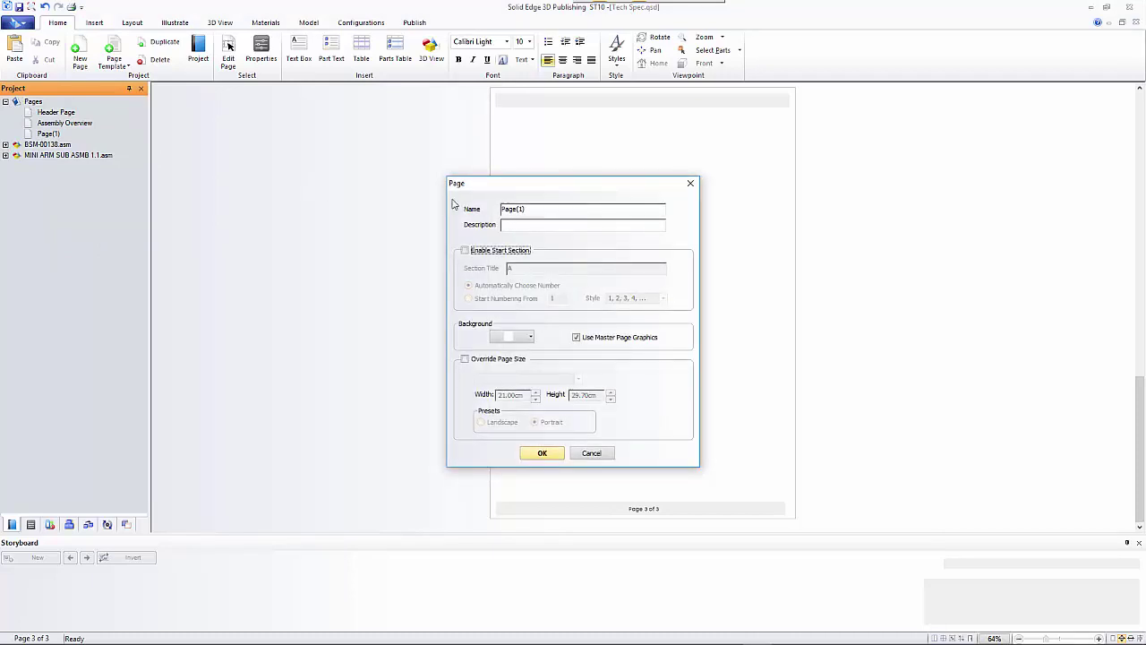
click(537, 210)
drag(533, 209, 483, 210)
text(Compone)
double_click(526, 208)
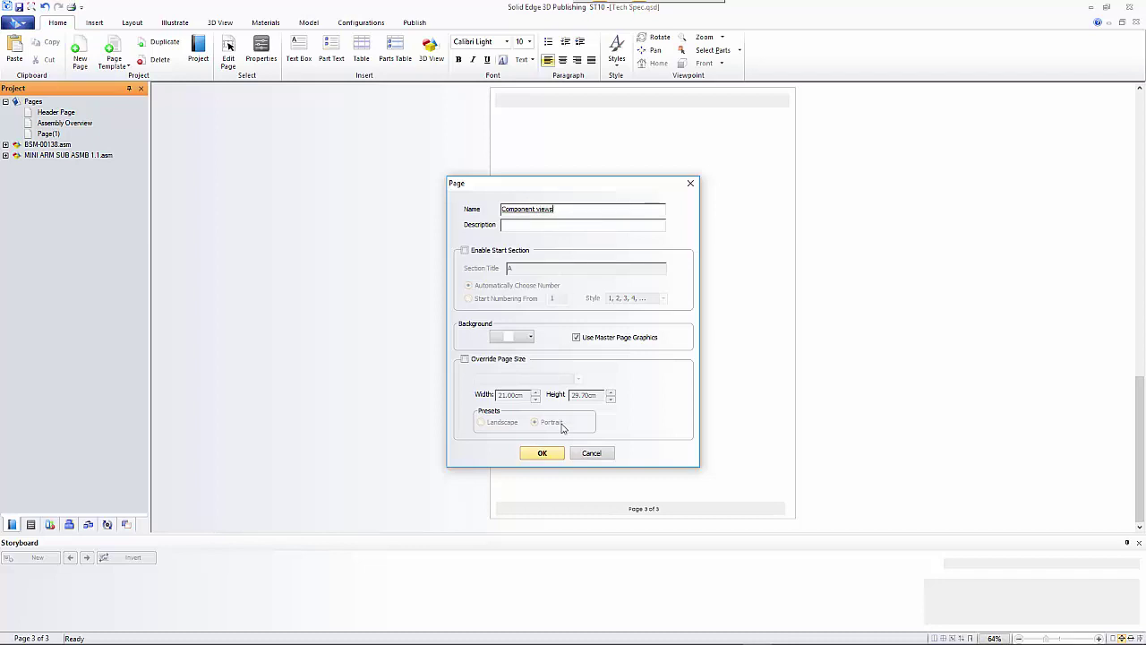
click(562, 452)
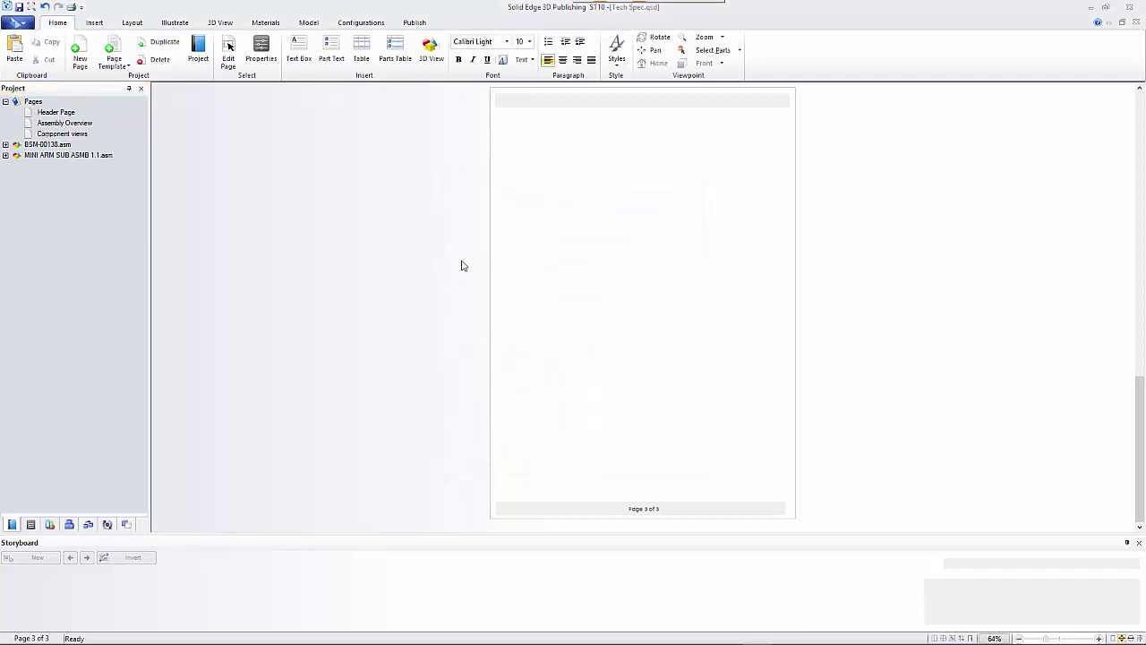
Insert a small square 3D view in the page's upper left corner without assigning a model, and shrink it slightly.
click(434, 48)
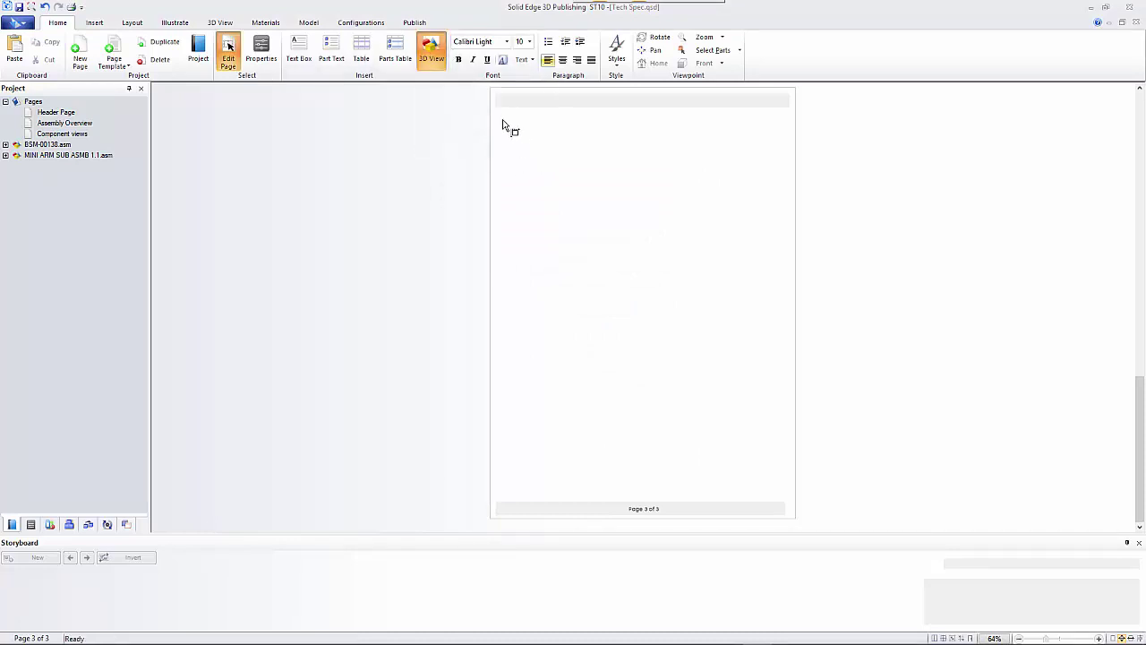
drag(499, 113, 600, 221)
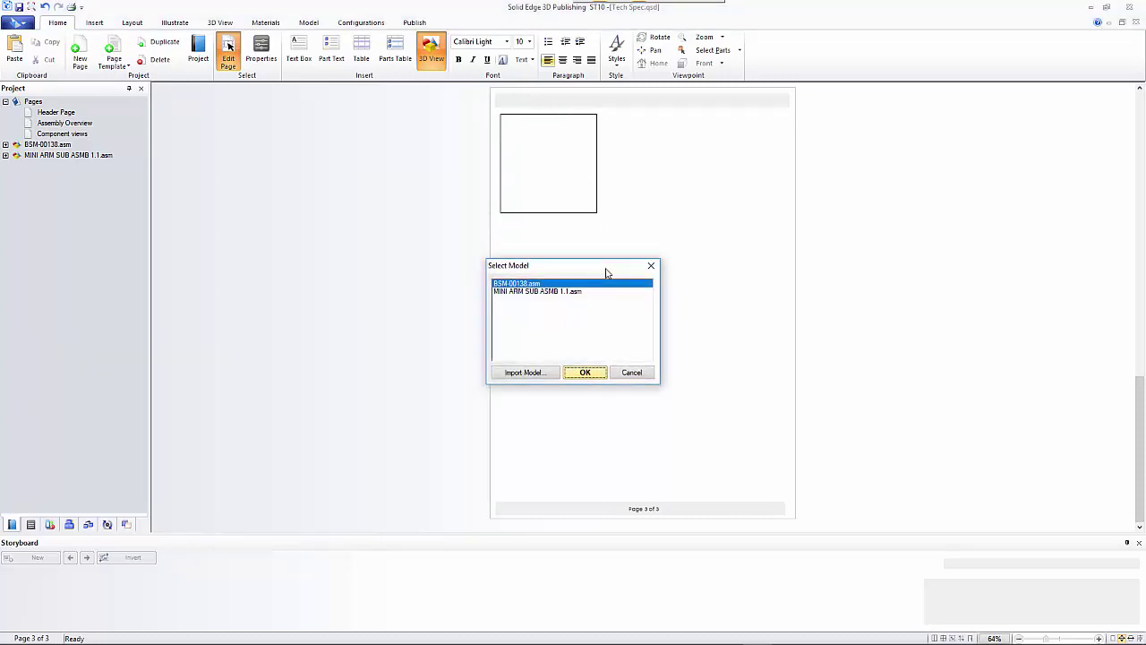
click(629, 374)
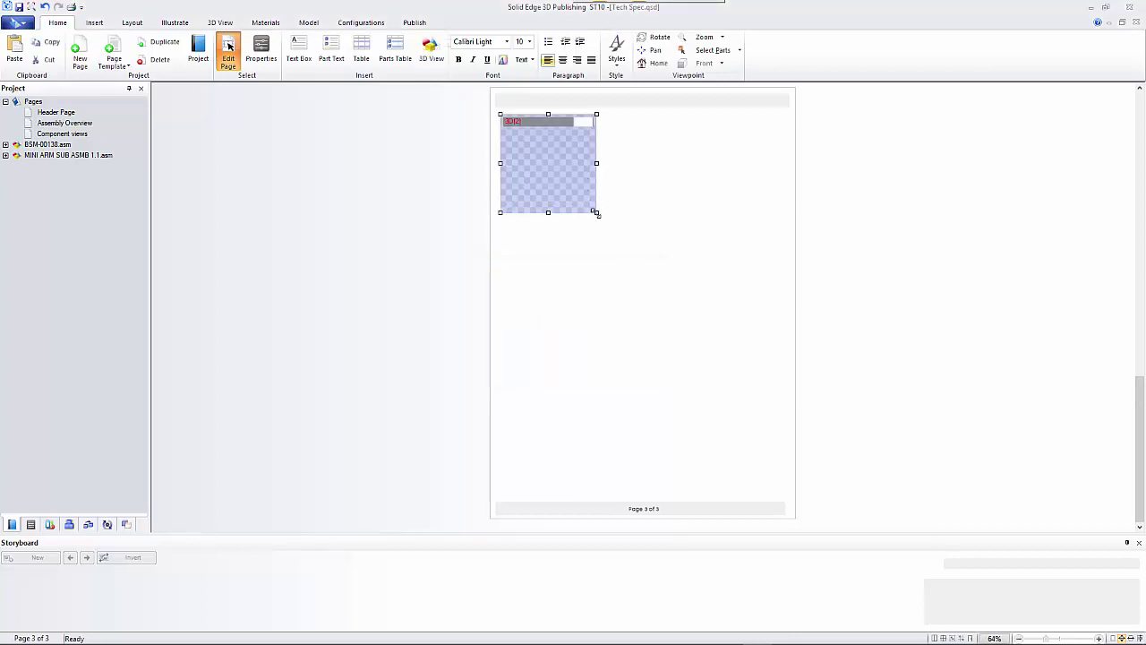
drag(597, 213, 591, 206)
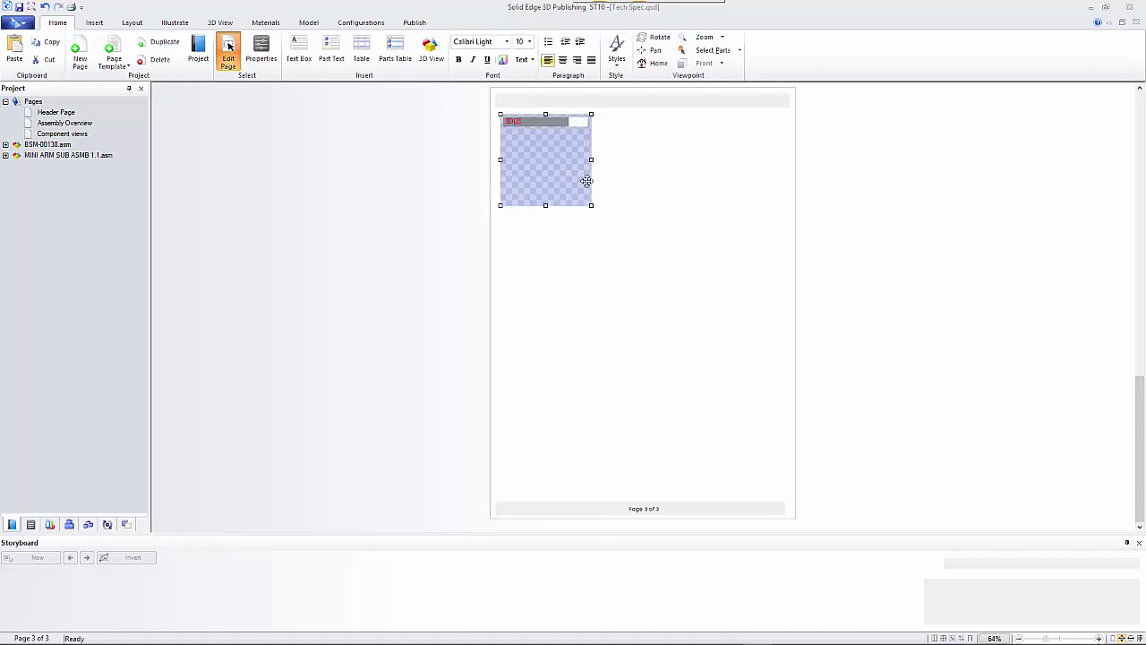
Duplicate the empty 3D view twice, placing the copies beside it to form a row of three across the page.
key(ctrl+d)
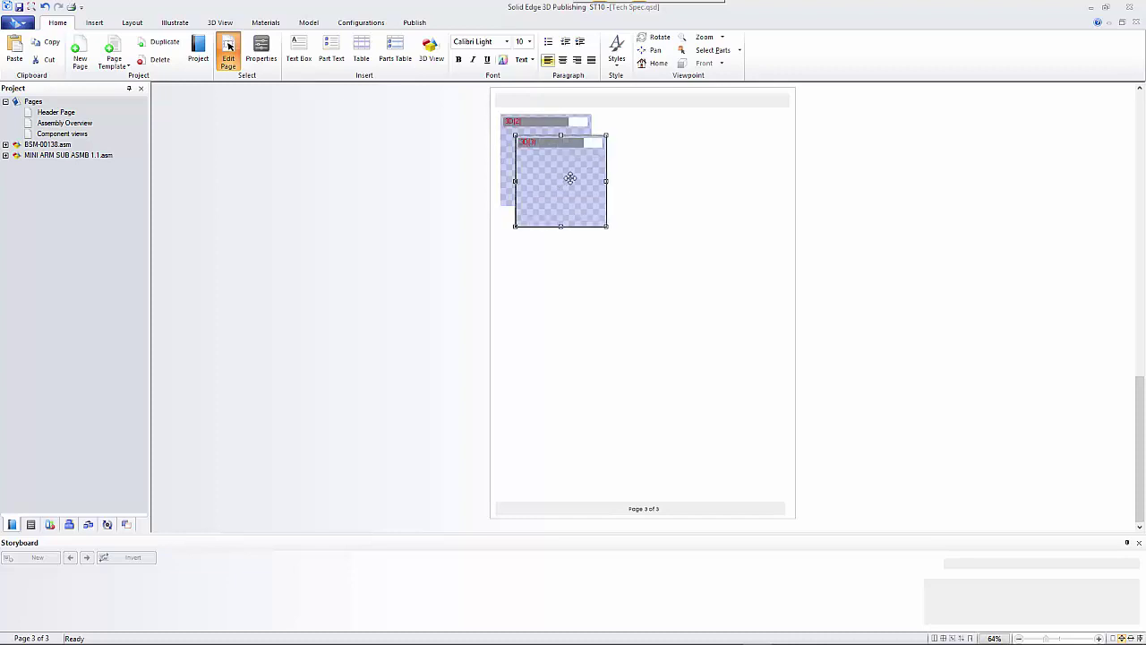
drag(557, 182, 721, 162)
key(ctrl+d)
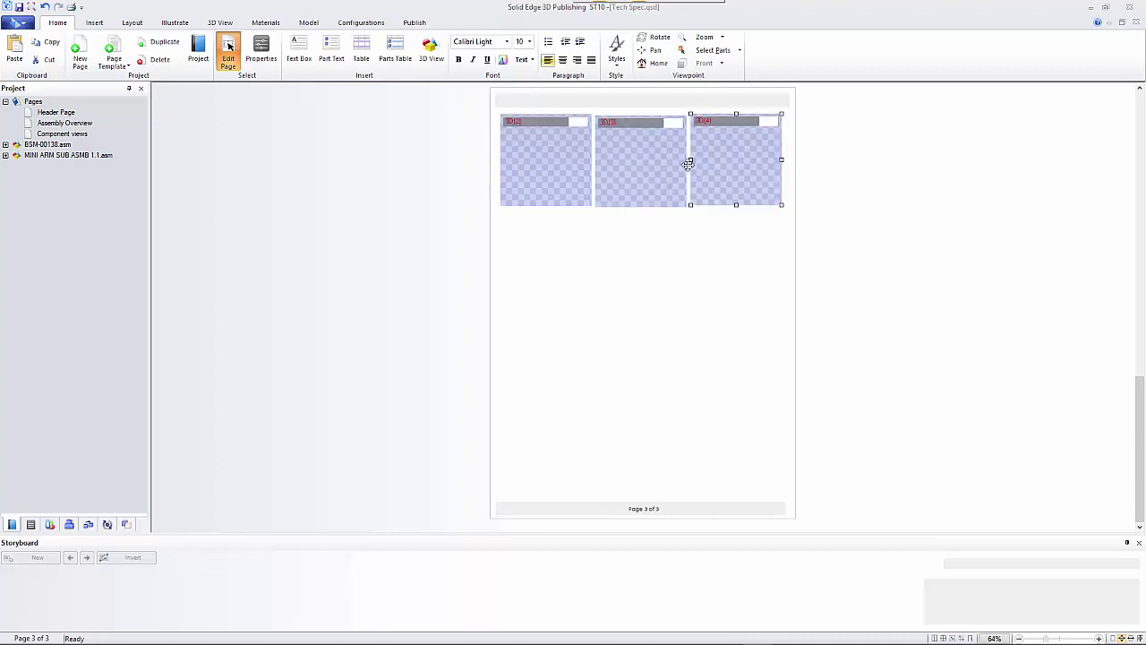
Align the three empty 3D views in the top row with the Vertical Top alignment.
click(175, 24)
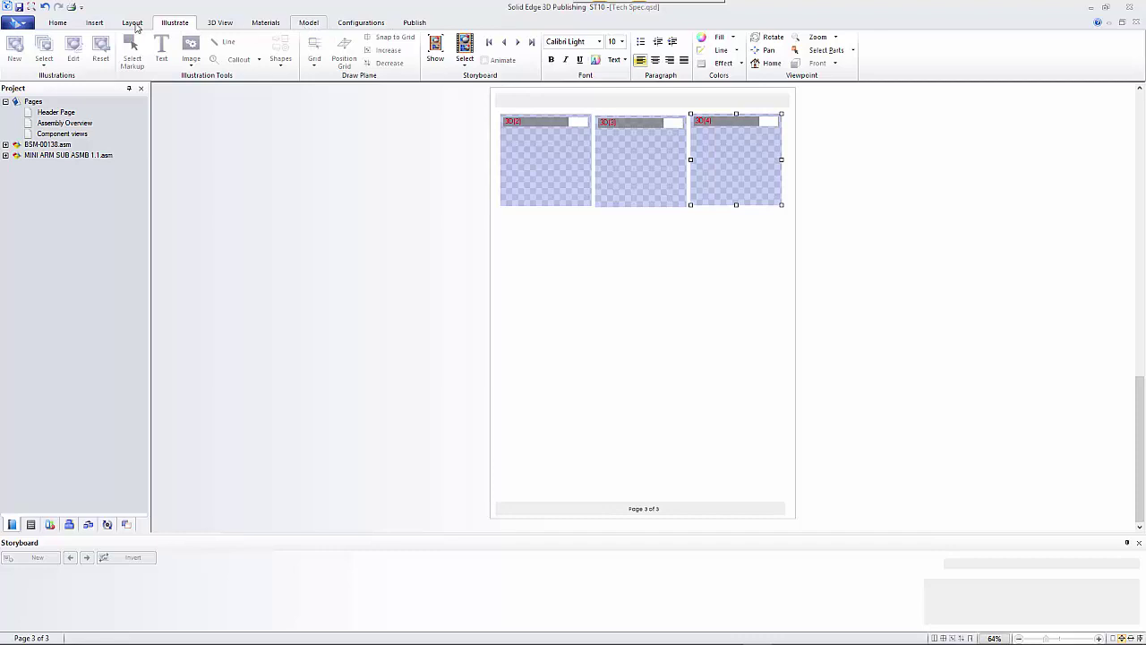
click(135, 25)
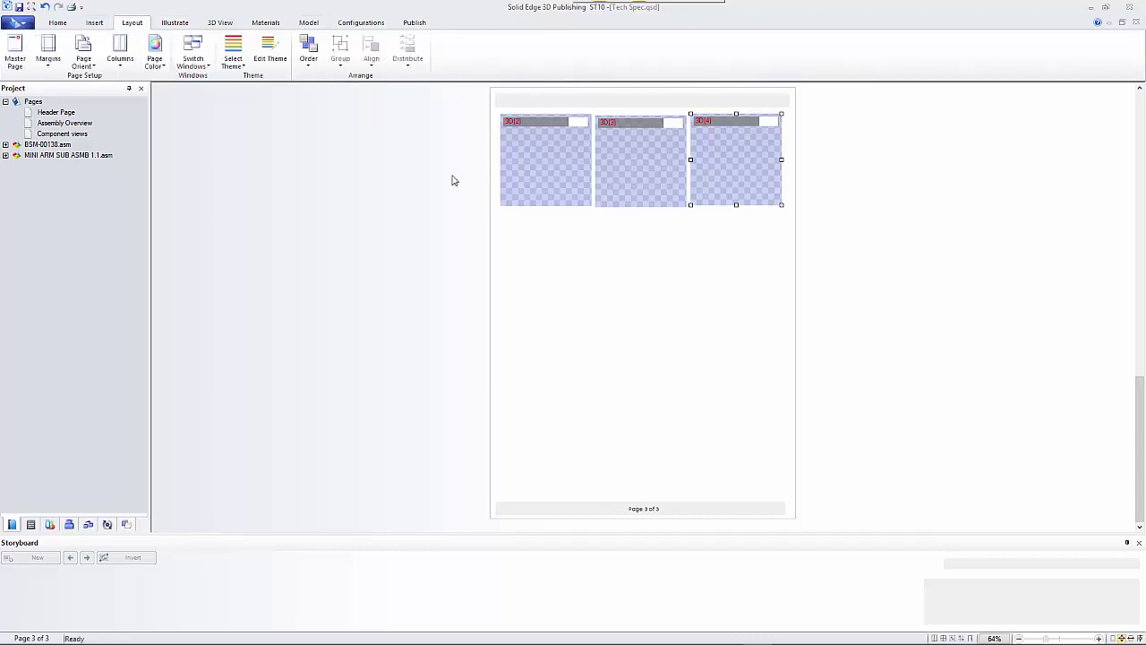
click(548, 167)
ctrl+click(632, 170)
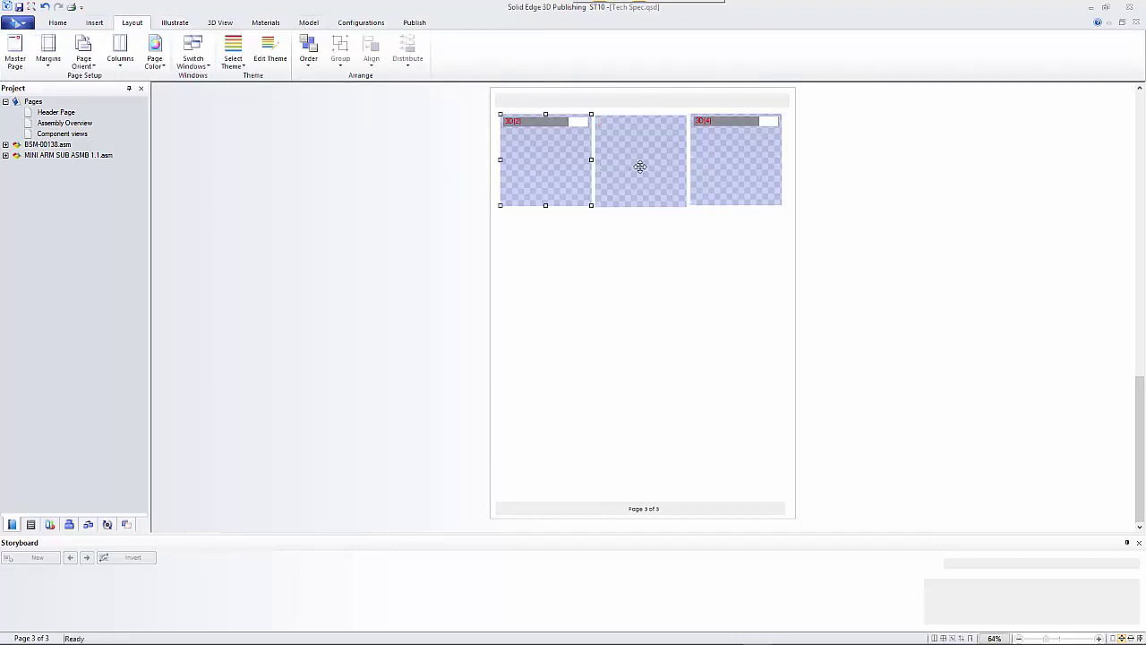
ctrl+click(717, 163)
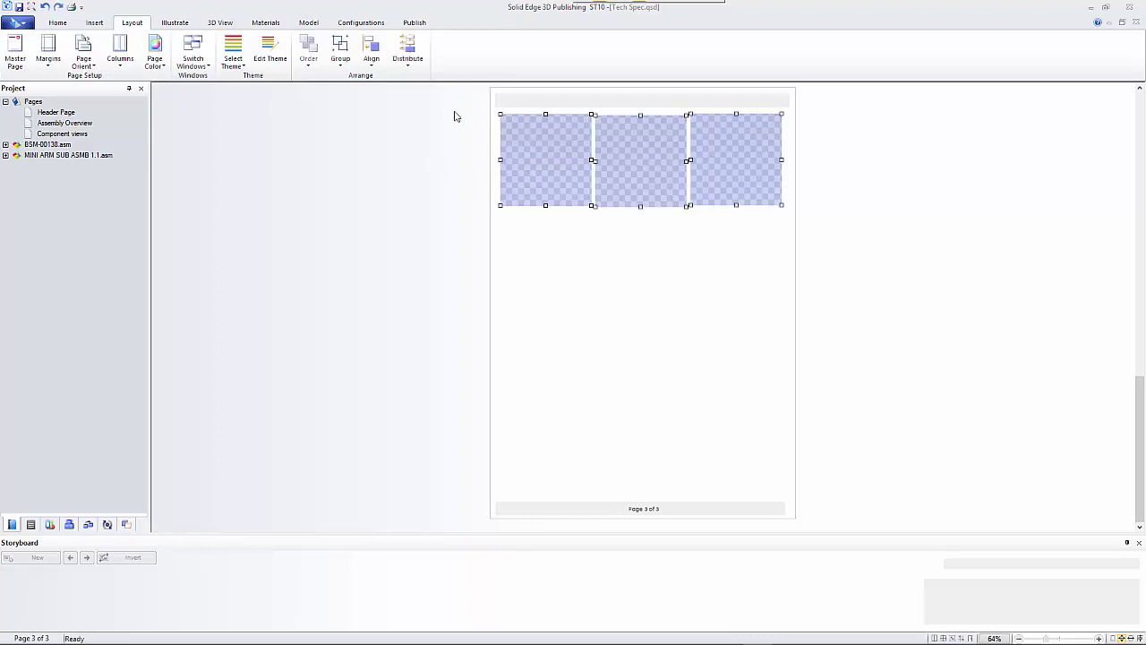
click(370, 56)
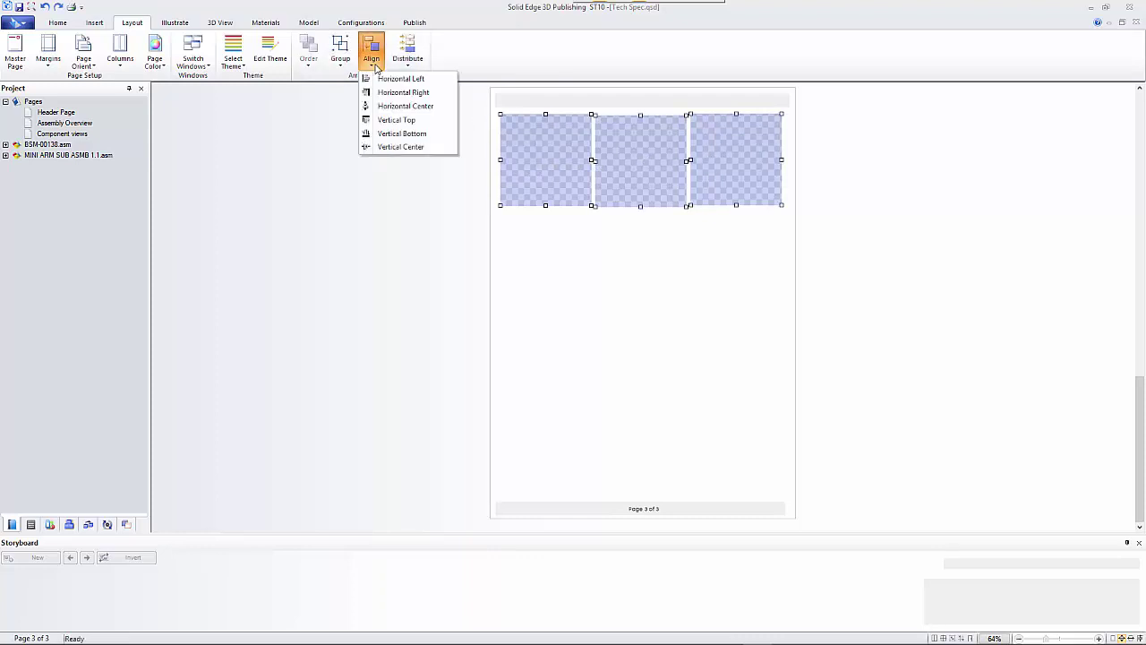
click(394, 119)
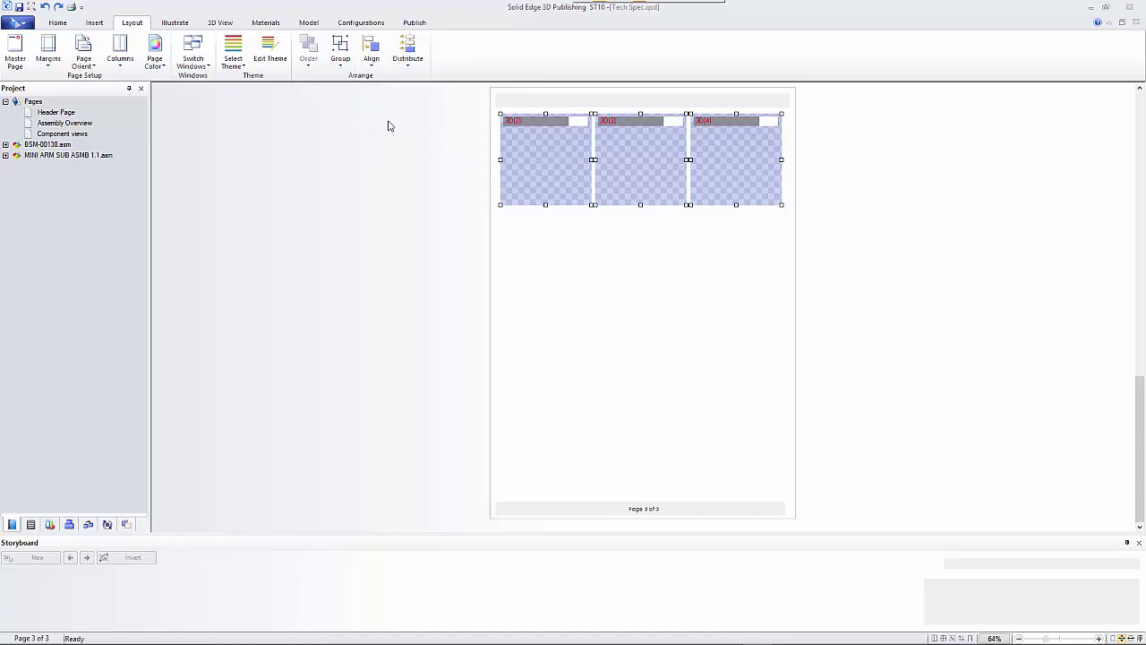
click(598, 246)
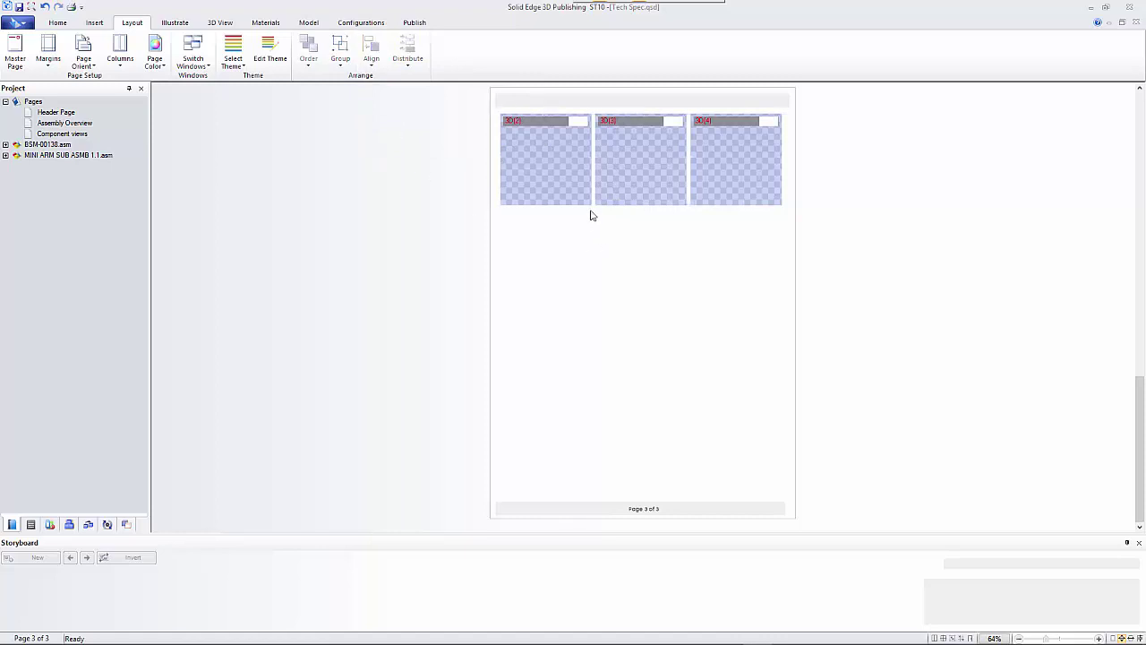
Paste two more copies of the empty 3D view below the row's first view, spaced evenly down the page's left side.
click(555, 176)
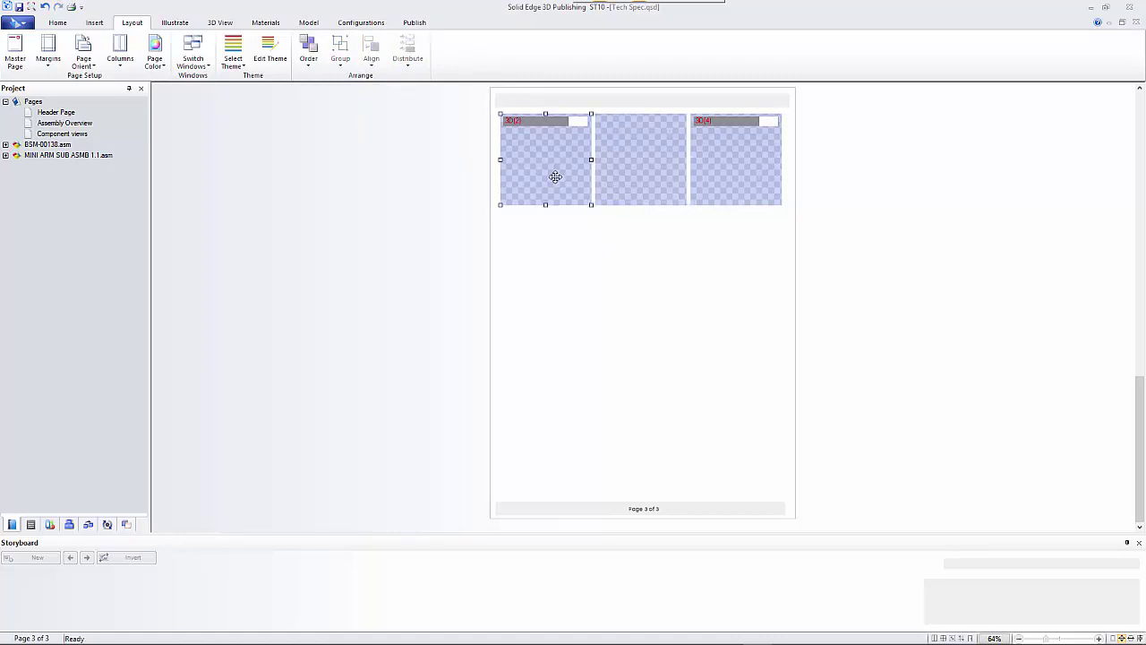
key(ctrl+v)
drag(555, 176, 542, 407)
key(ctrl+v)
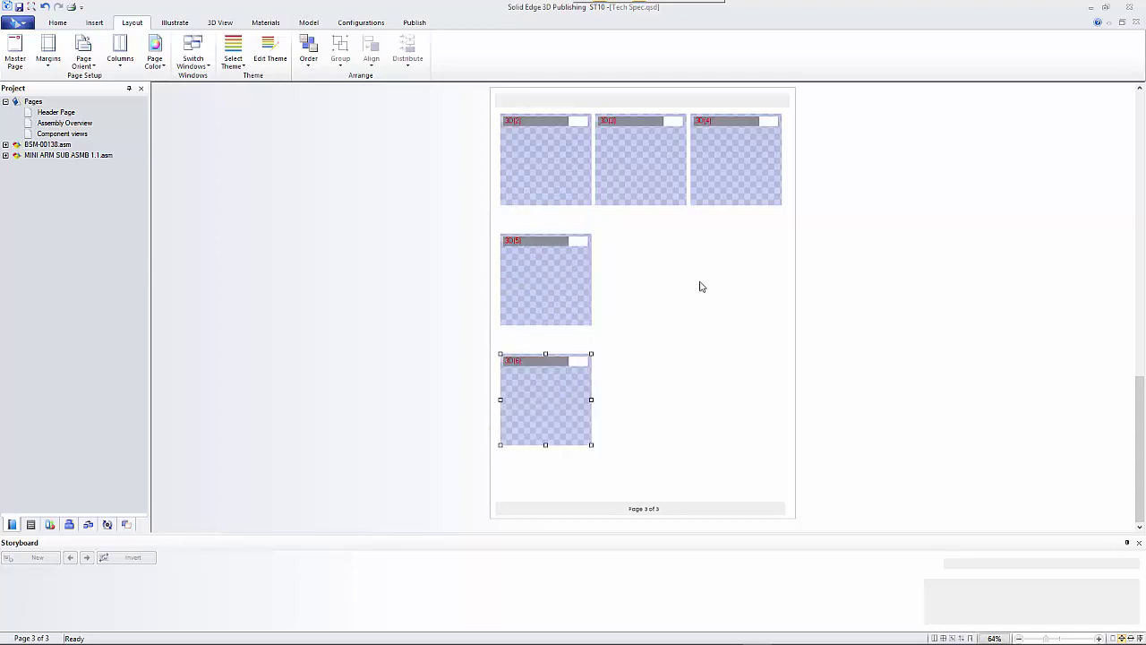
Paste two further copies of the empty 3D view and place them below the top row's right-hand view, level with the left-hand copies.
key(ctrl+v)
drag(585, 409, 749, 276)
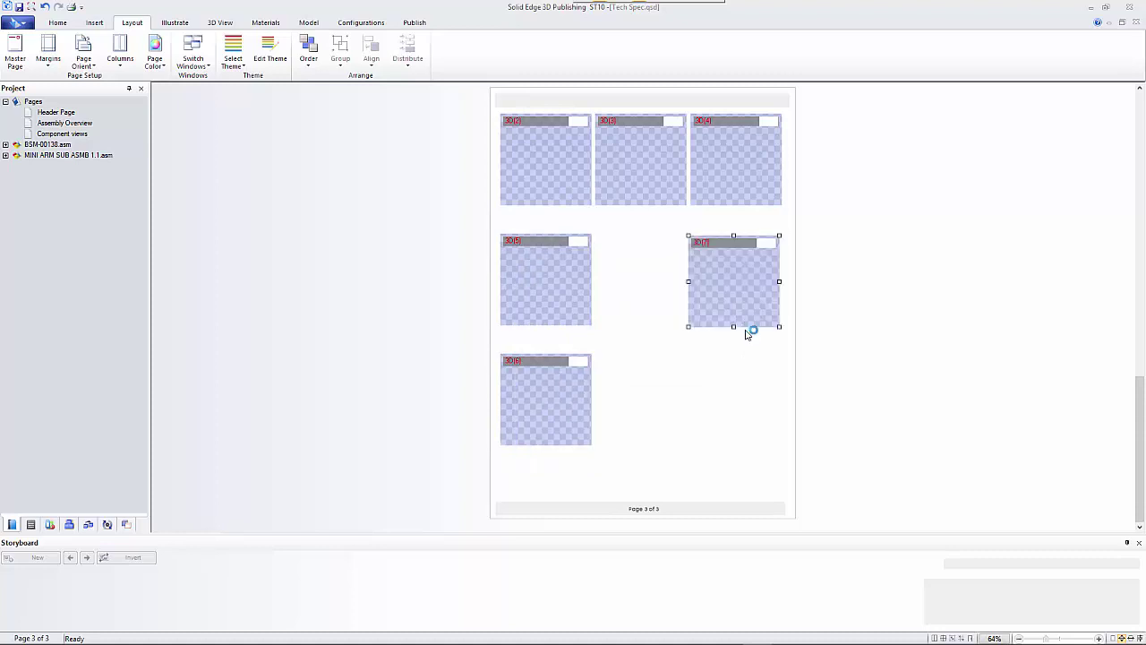
click(589, 410)
key(ctrl+v)
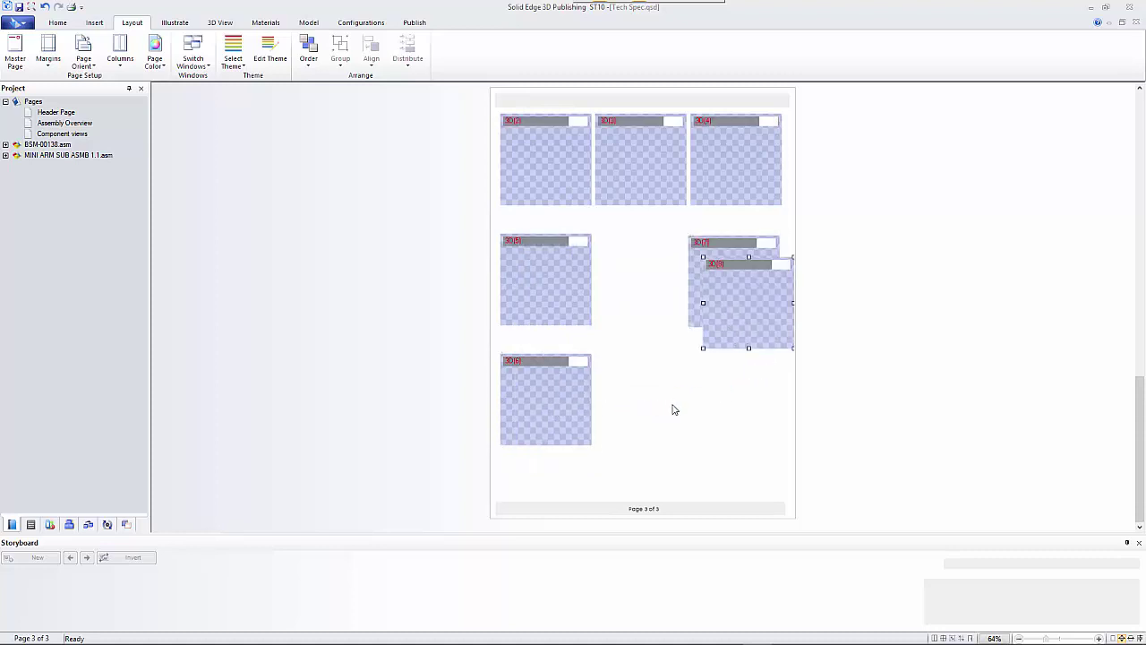
drag(725, 312, 716, 398)
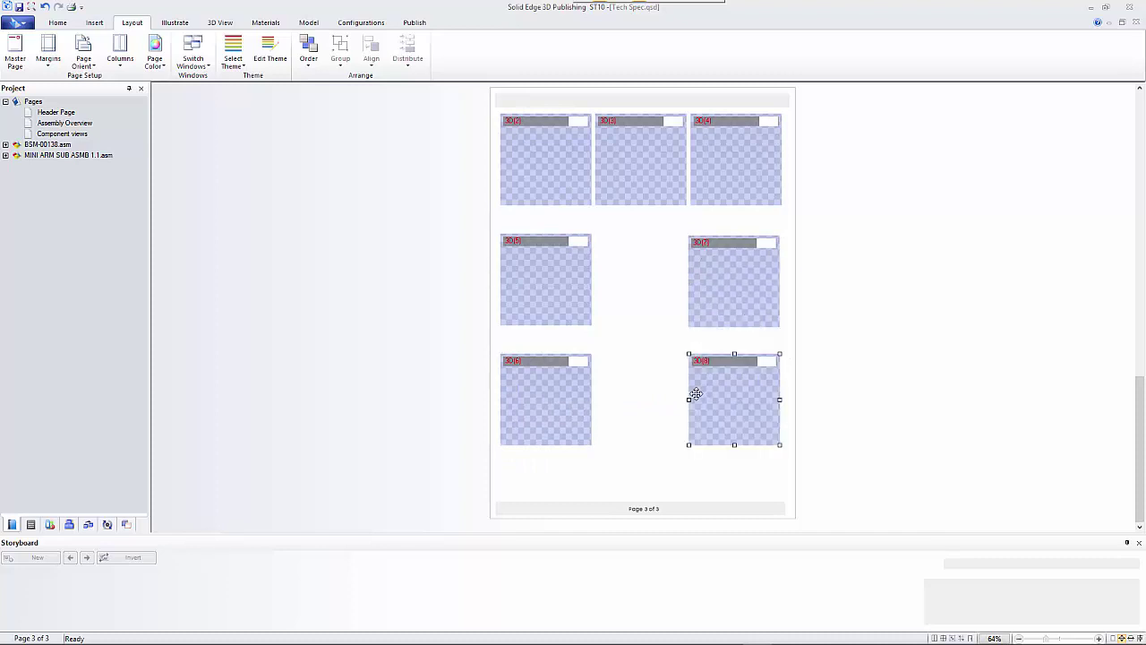
Paste two more empty 3D views into the middle column's second and third rows to complete a 3 by 3 grid.
key(ctrl+v)
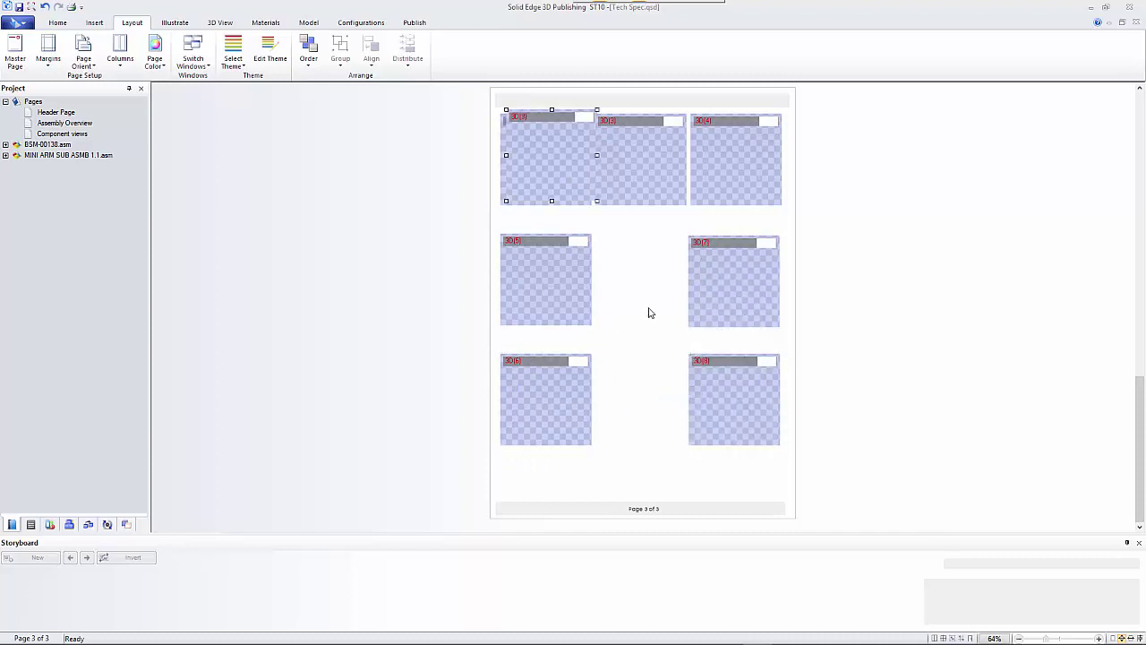
drag(562, 160, 616, 400)
key(ctrl+v)
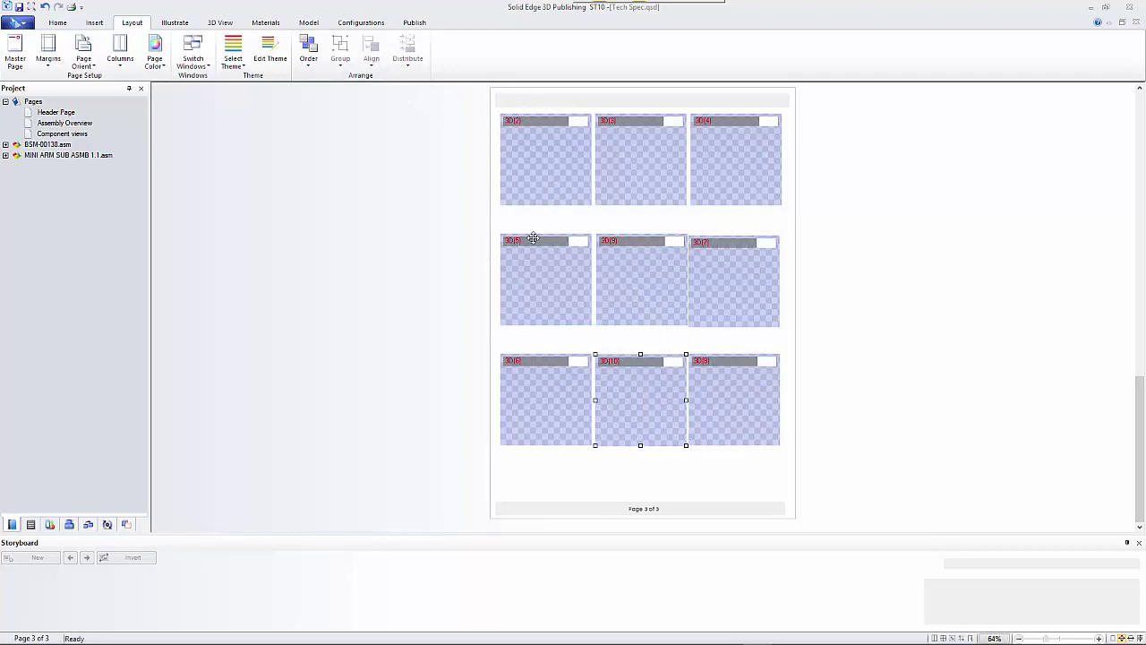
Align the three 3D views in the grid's middle row with the Vertical Top alignment.
click(555, 283)
ctrl+click(639, 279)
ctrl+click(719, 269)
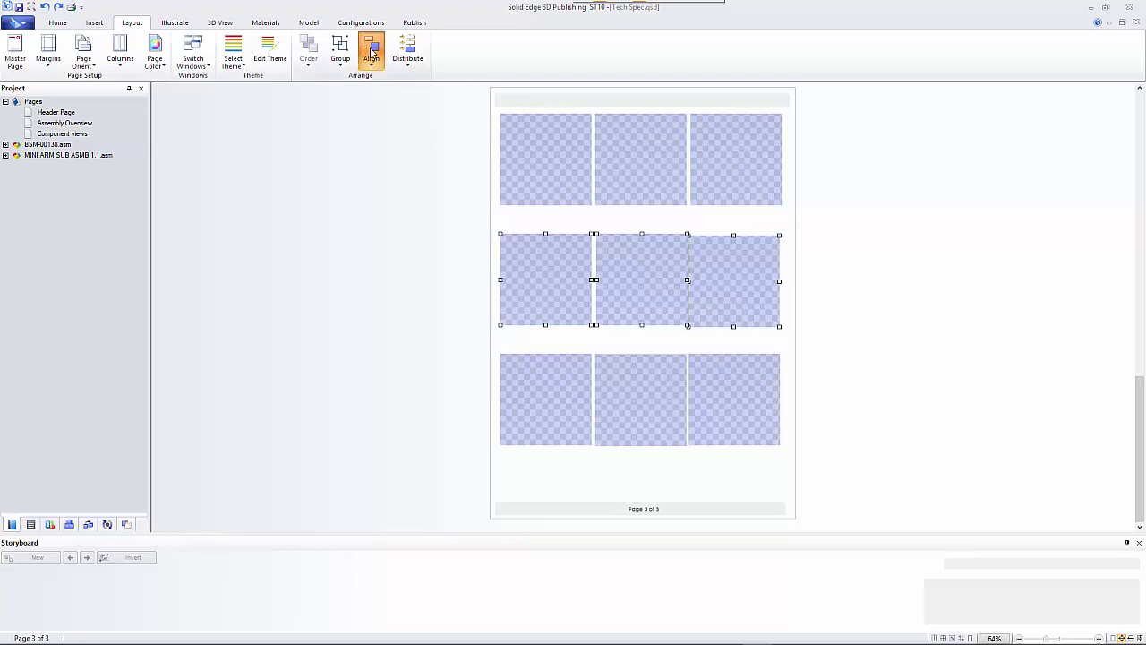
click(370, 54)
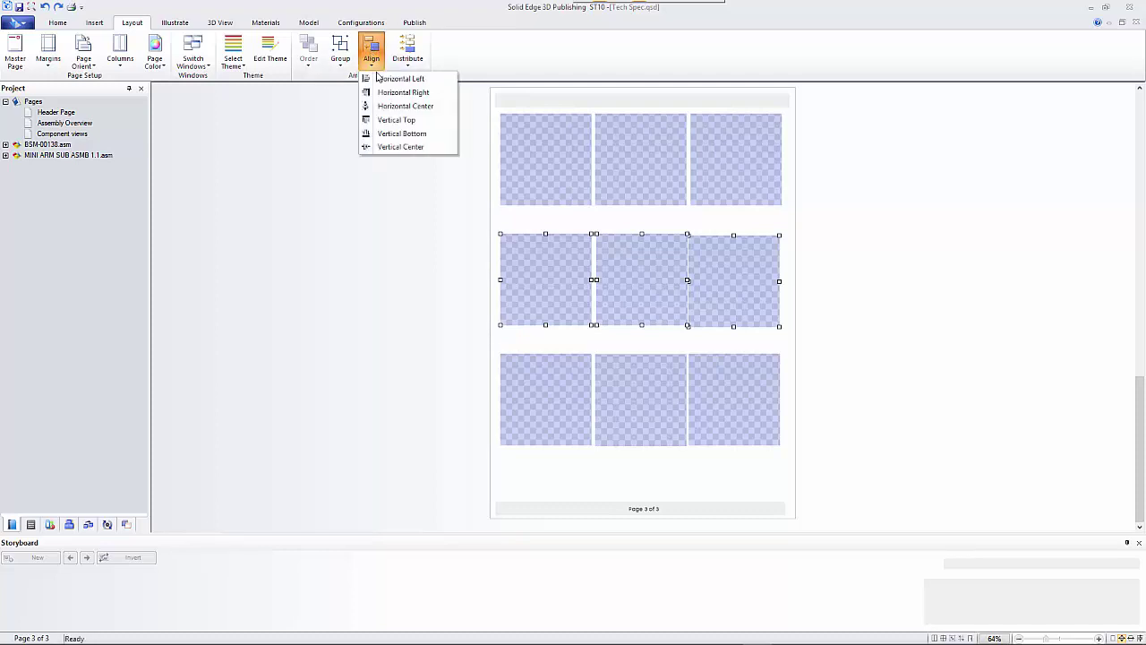
click(391, 120)
Align the three 3D views in the grid's bottom row with the Vertical Top alignment.
click(558, 400)
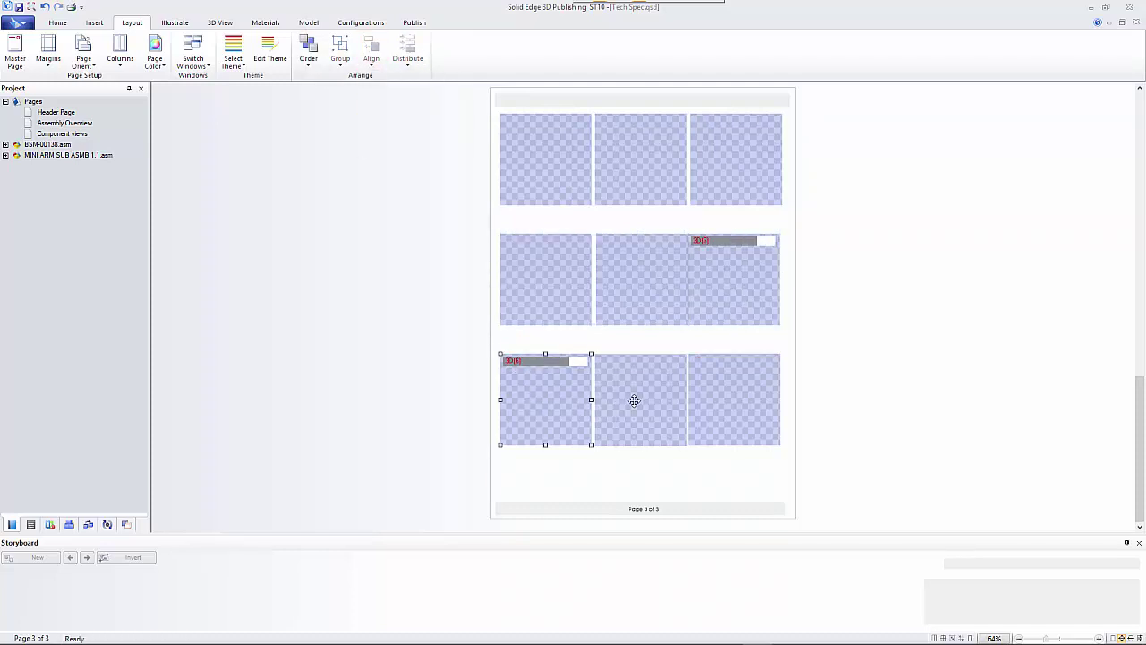
ctrl+click(635, 399)
ctrl+click(714, 394)
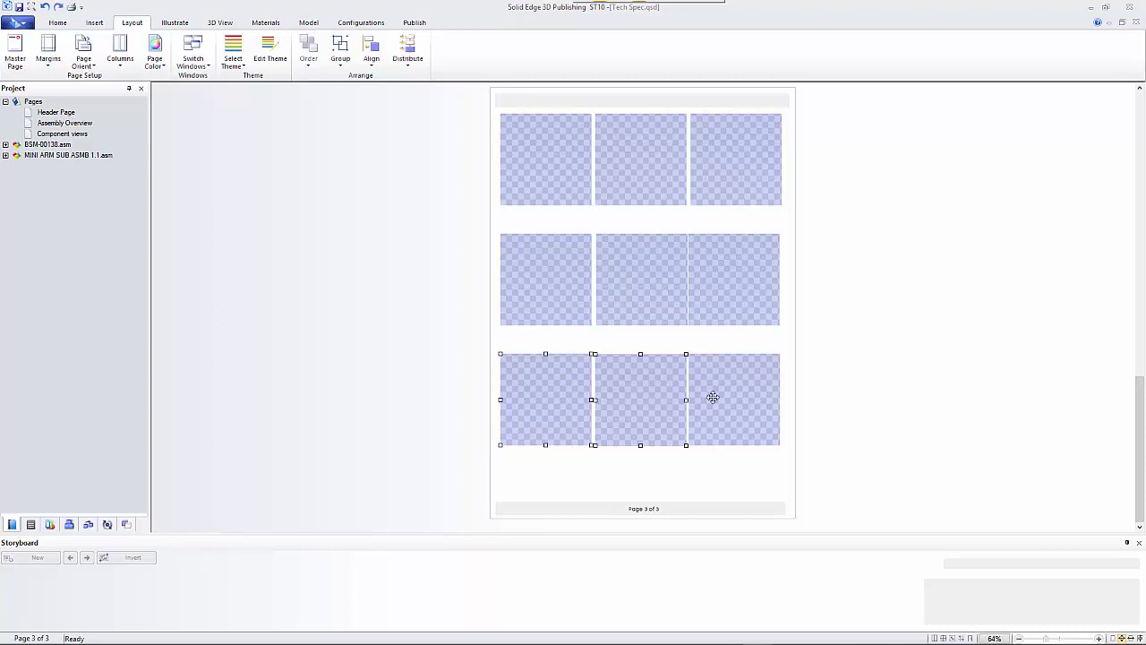
click(370, 53)
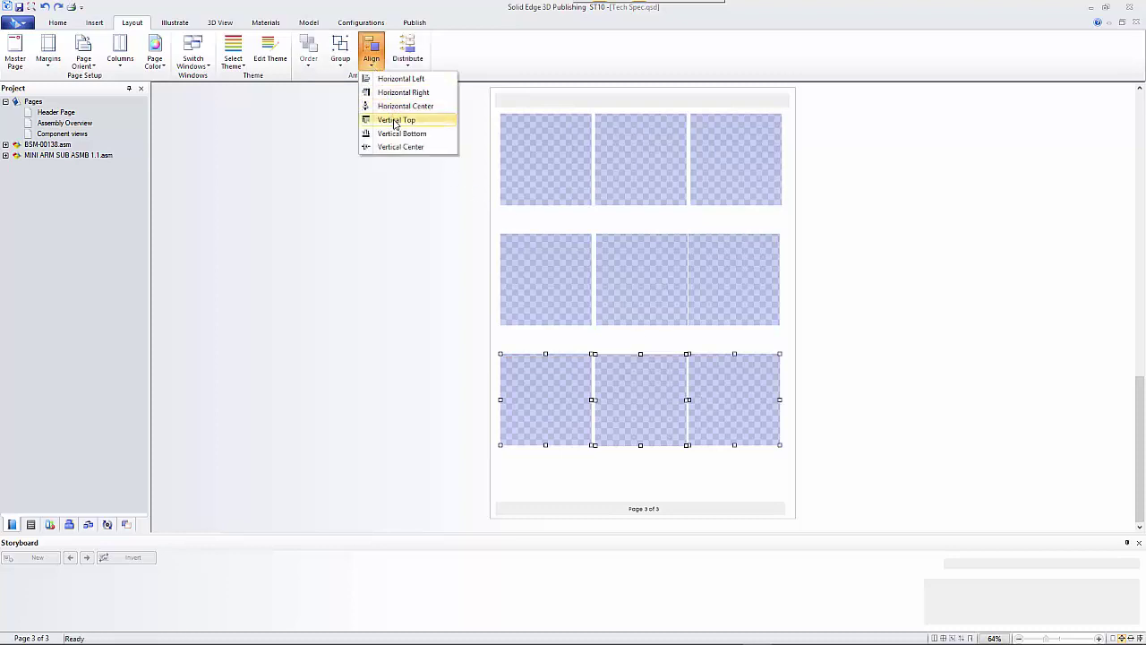
click(394, 120)
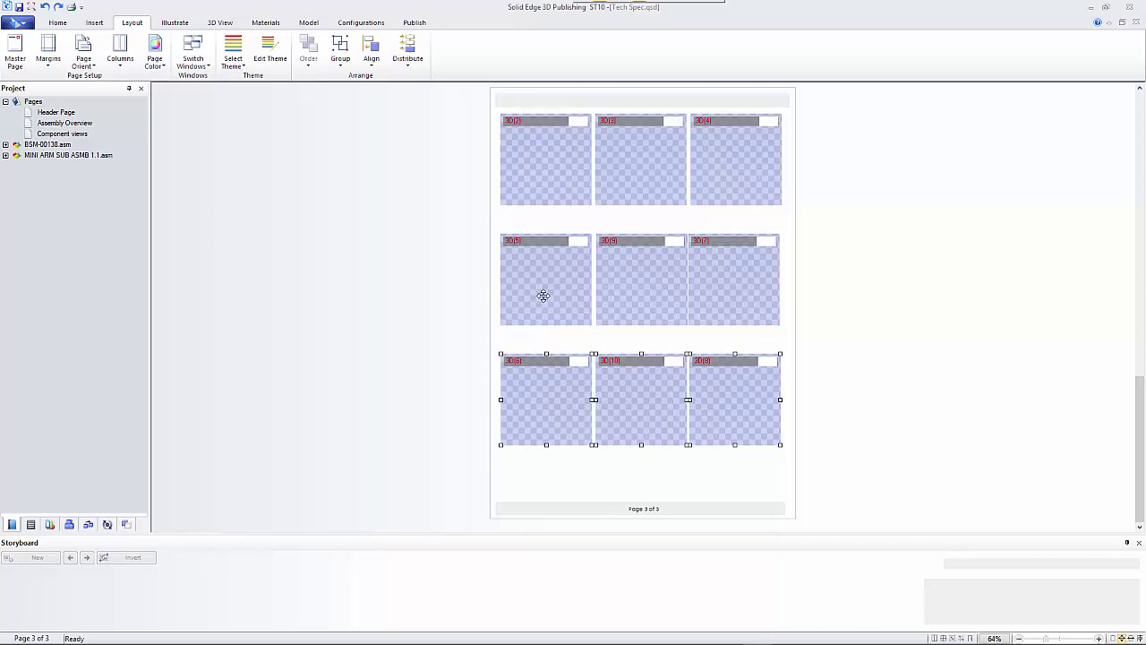
Try to align the left column's 3D views with Horizontal Left while the whole bottom row is still selected.
ctrl+click(542, 288)
ctrl+click(540, 173)
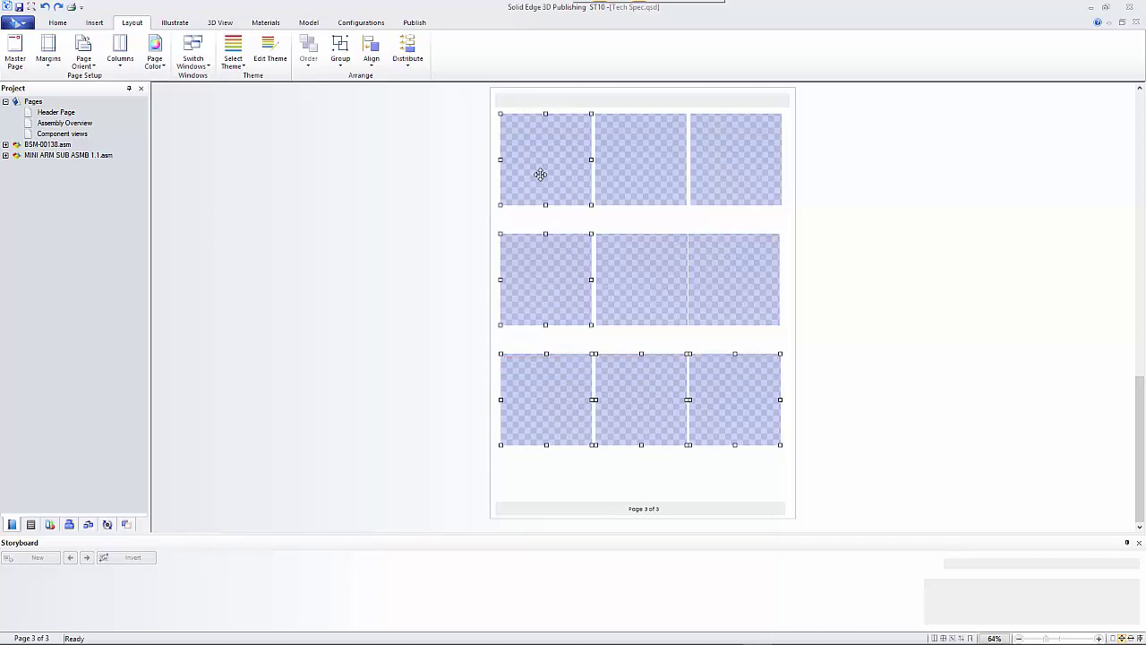
click(371, 52)
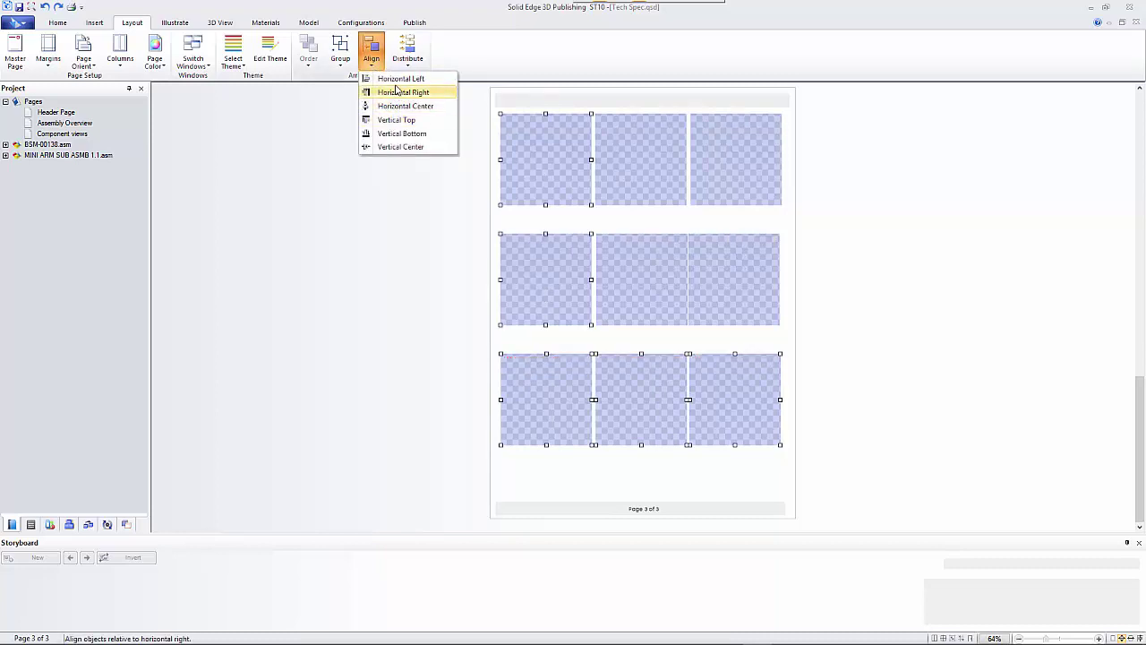
click(398, 79)
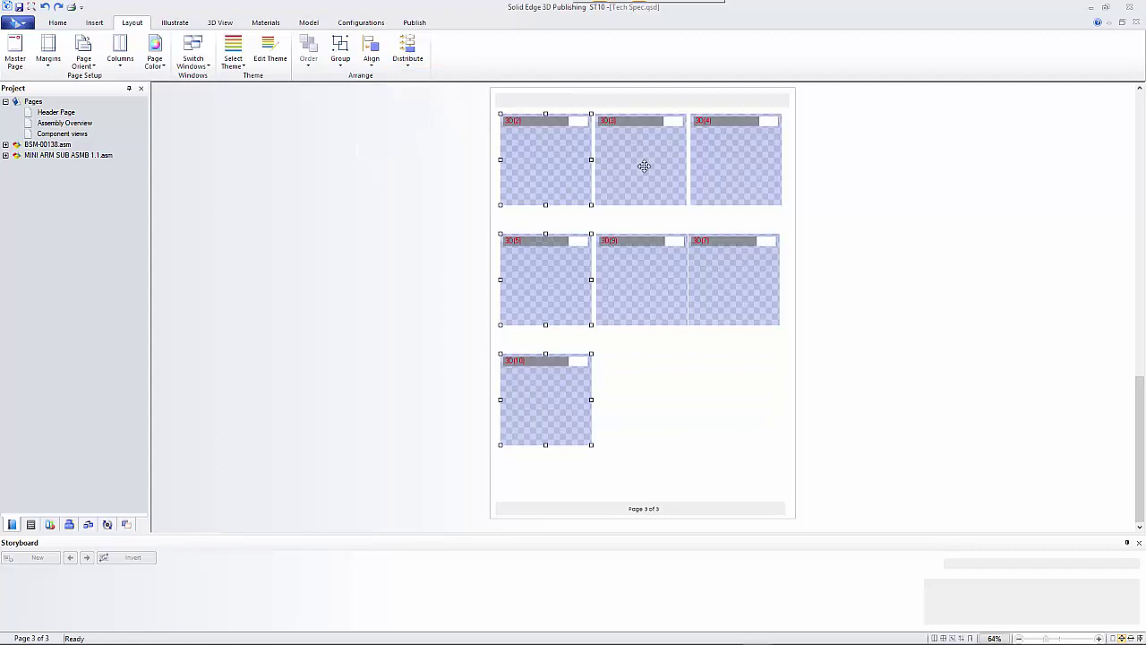
key(Escape)
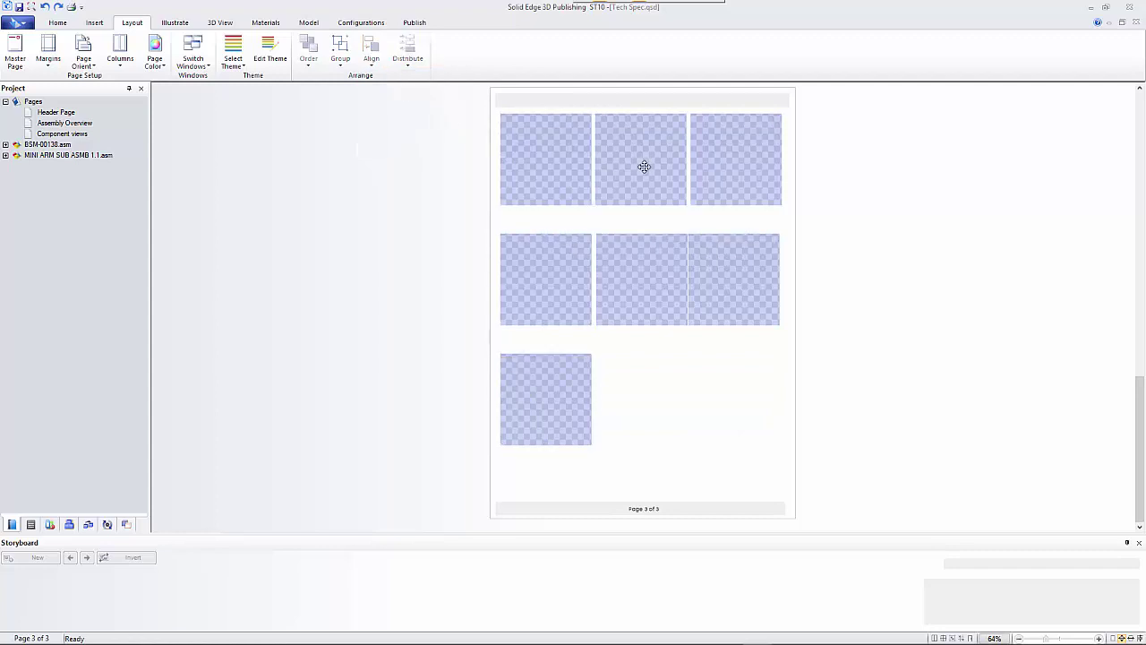
Spread the stacked bottom-row 3D views back across the three columns and realign them with Vertical Top.
drag(568, 386, 685, 391)
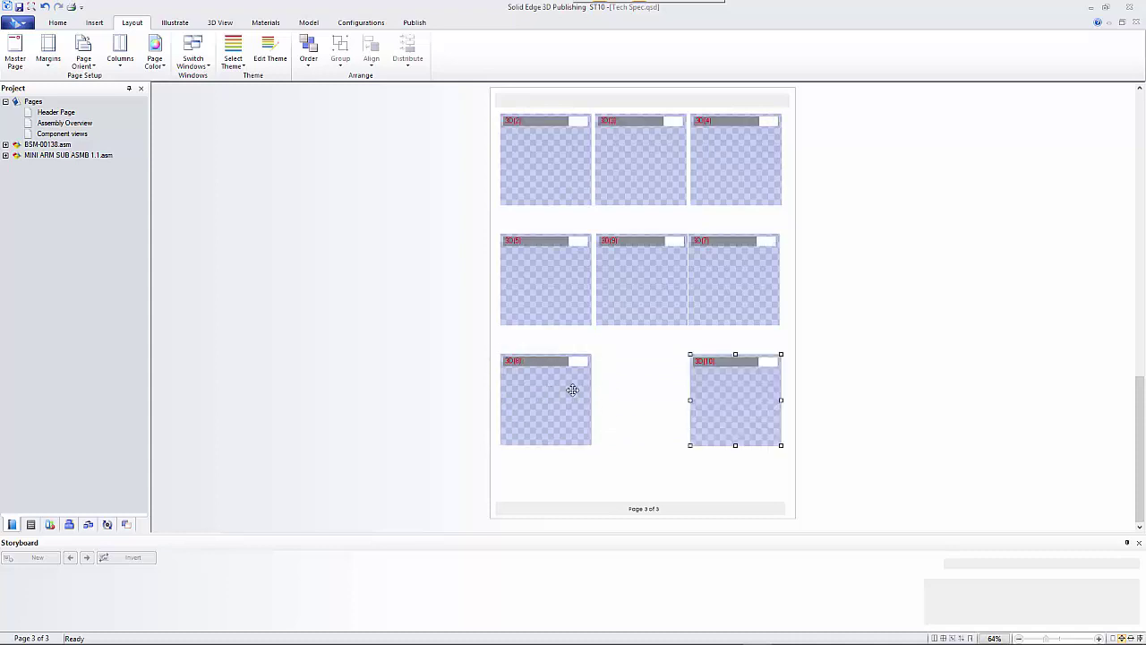
drag(572, 389, 653, 389)
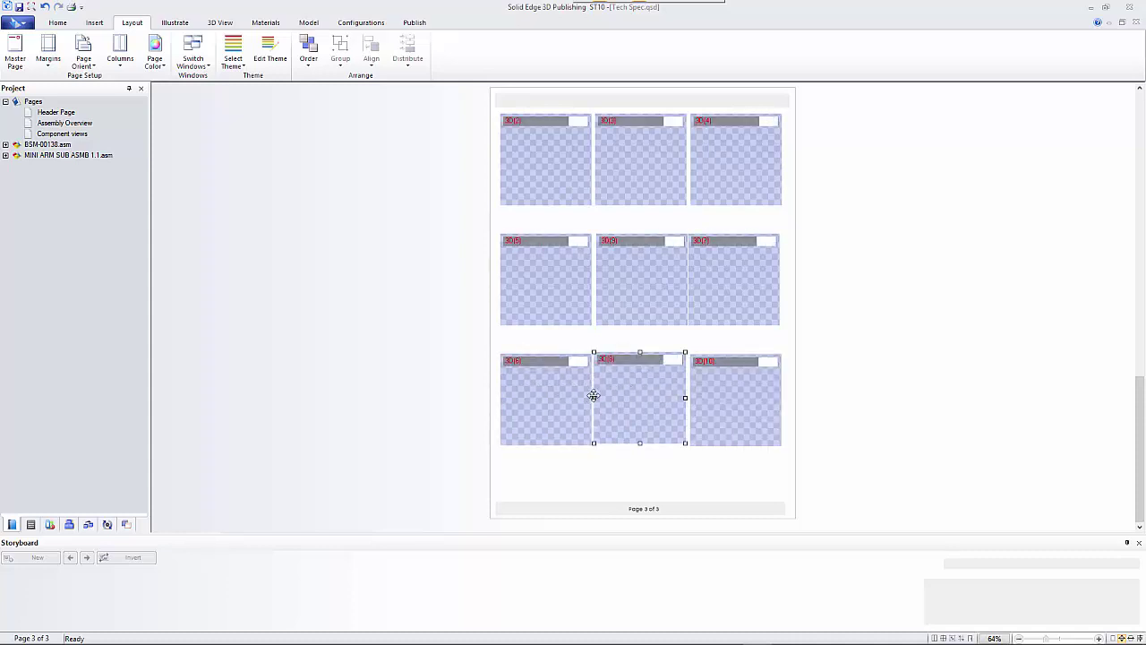
click(593, 395)
ctrl+click(655, 386)
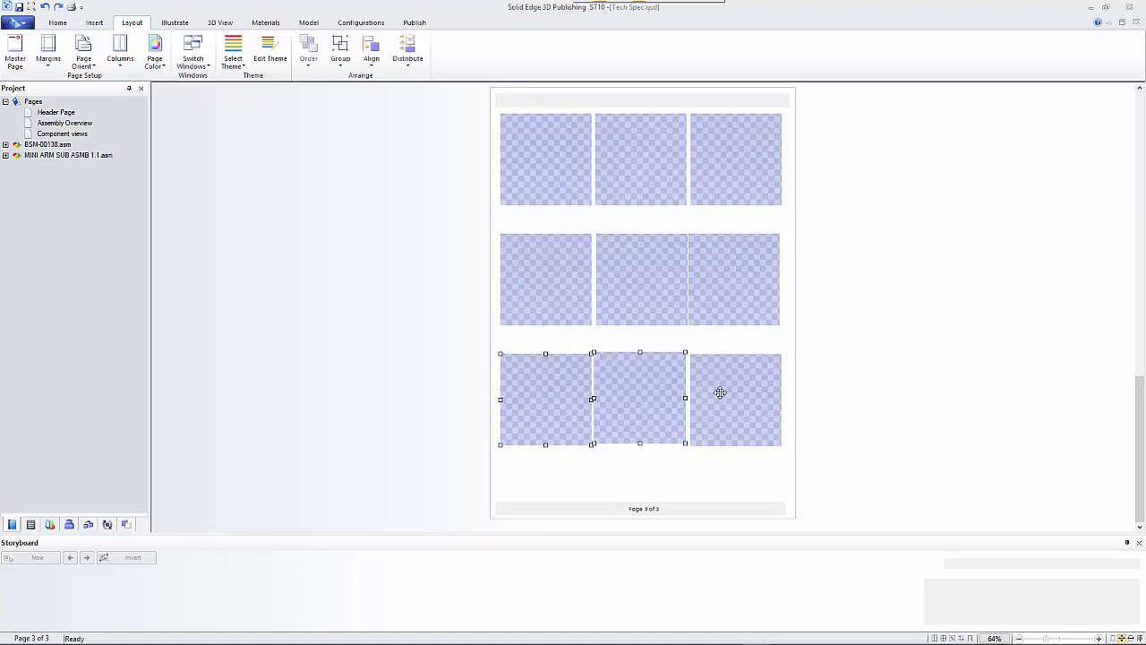
ctrl+click(719, 391)
click(372, 56)
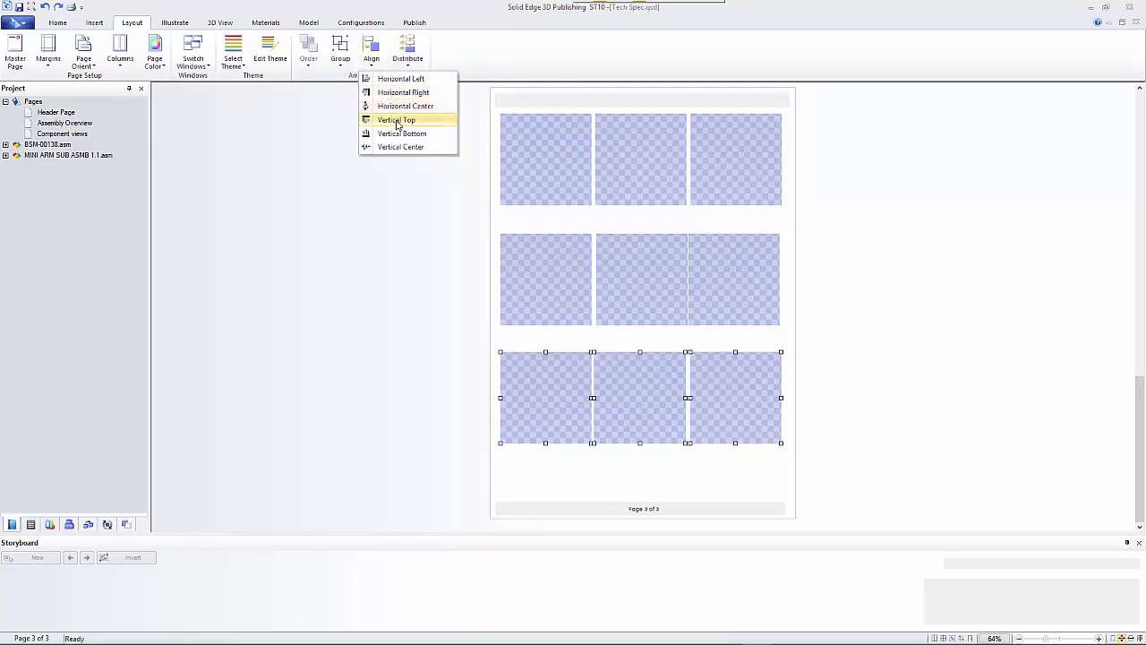
click(396, 119)
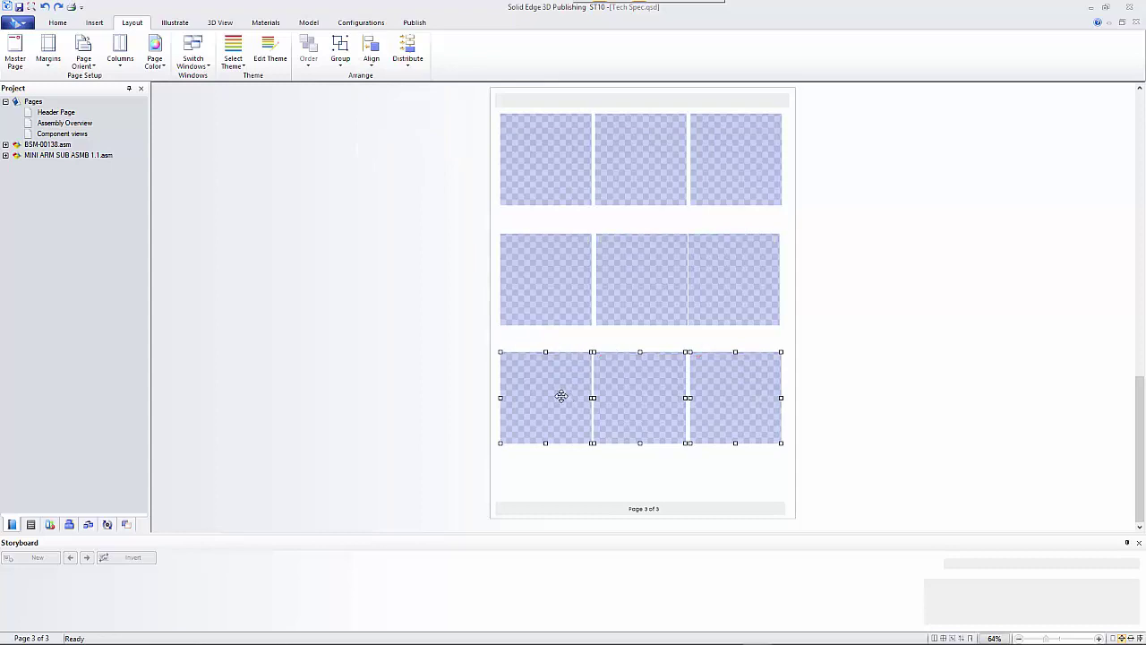
click(577, 344)
Align only the three 3D views in the grid's left column with the Horizontal Left alignment.
click(547, 171)
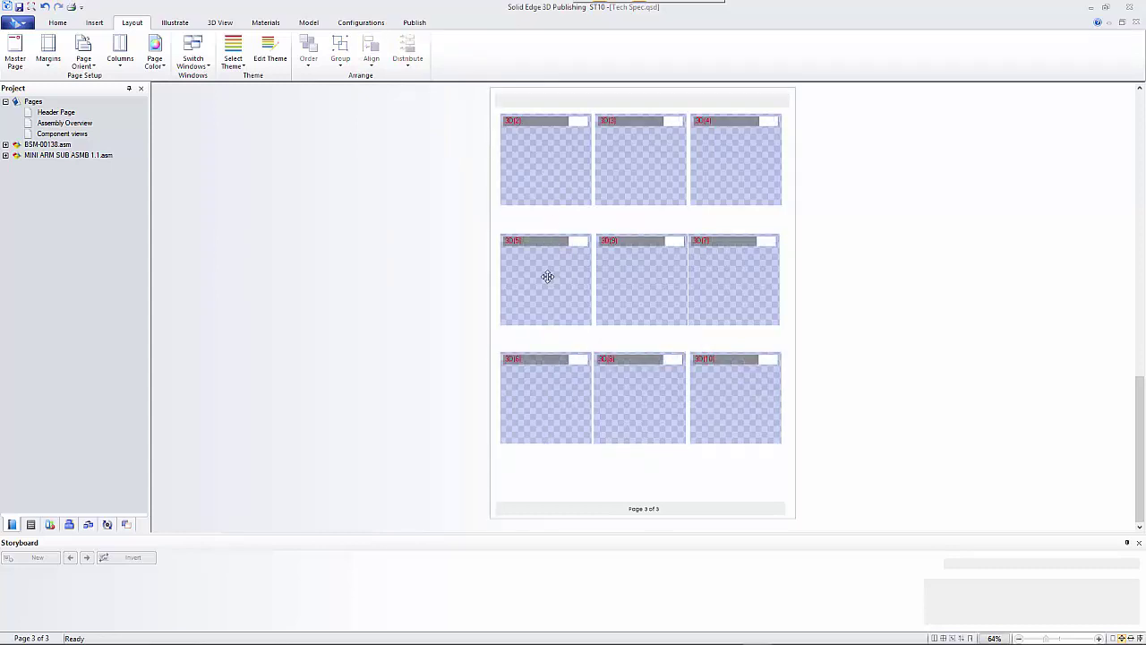
ctrl+click(546, 274)
ctrl+click(542, 393)
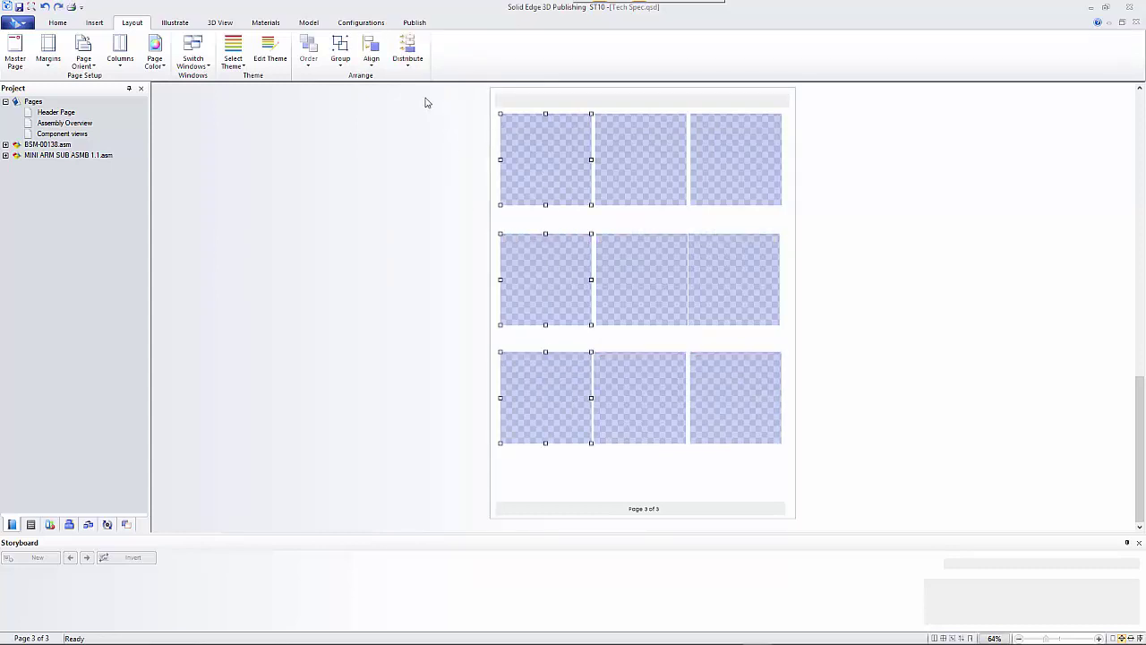
click(371, 56)
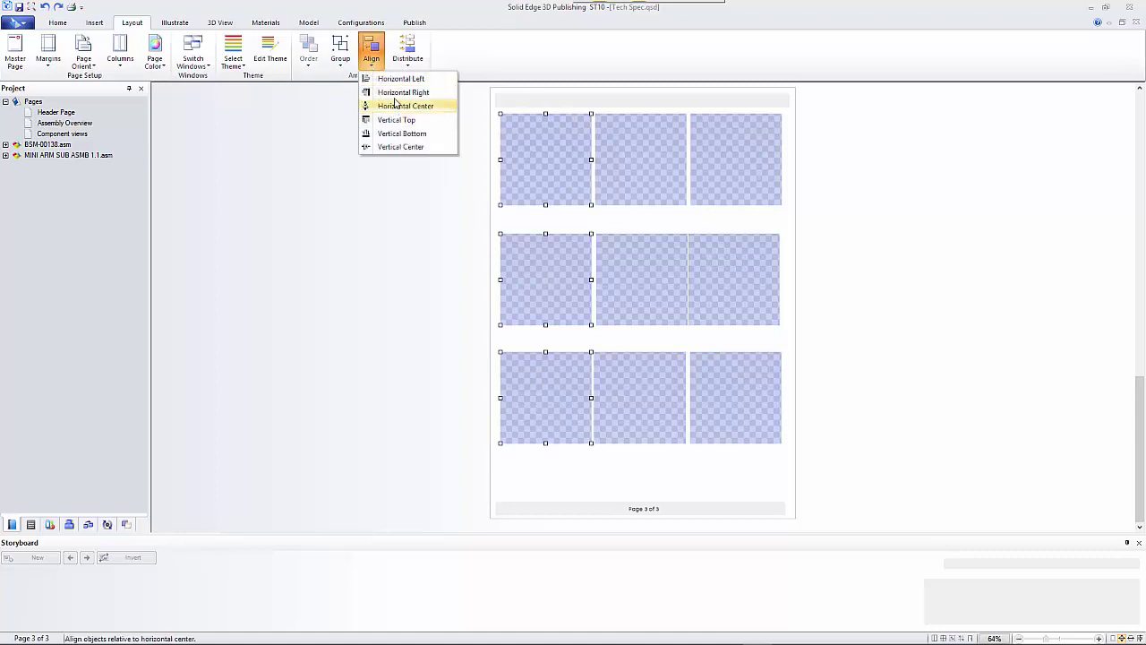
click(393, 80)
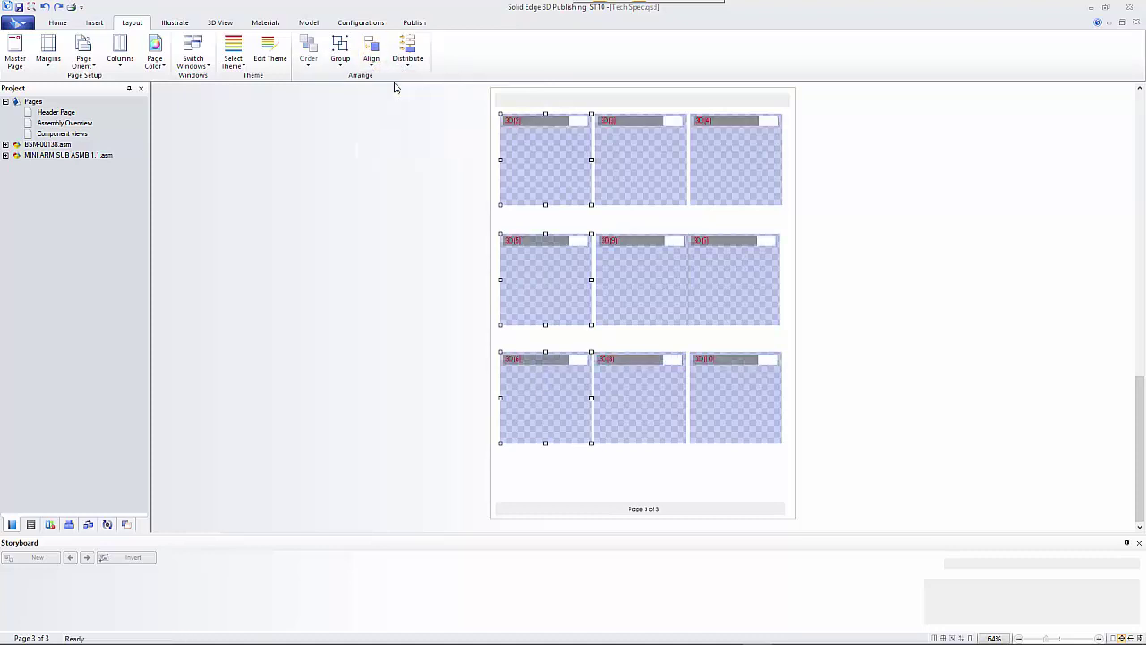
Align the three 3D views in the grid's right column with the Horizontal Right alignment.
click(713, 165)
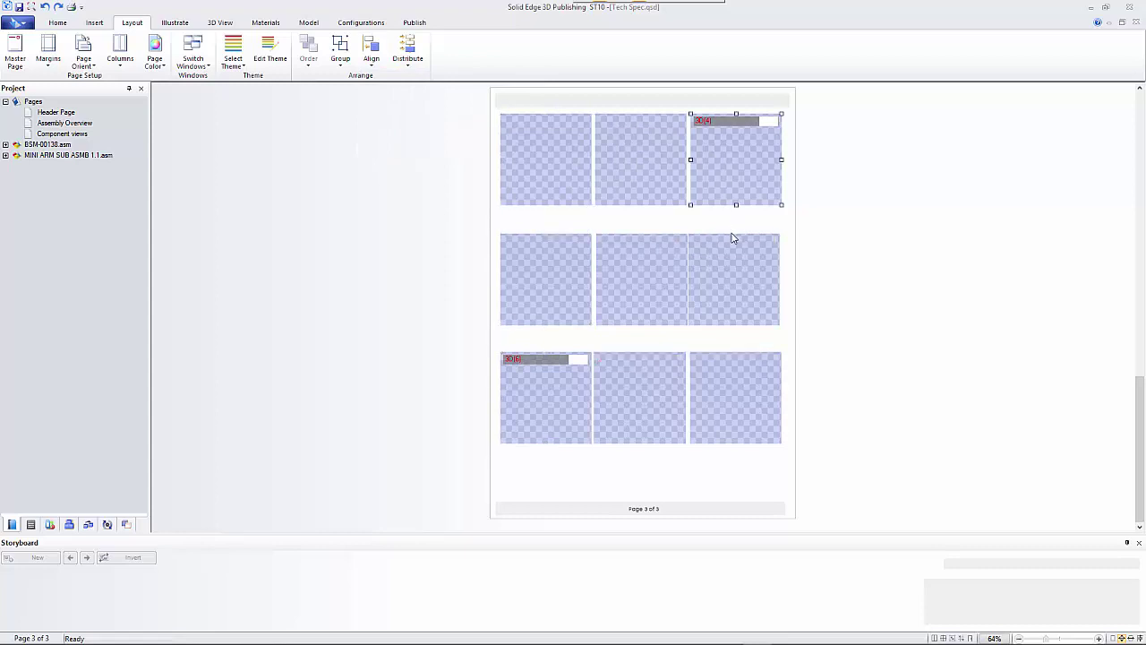
ctrl+click(729, 274)
ctrl+click(738, 366)
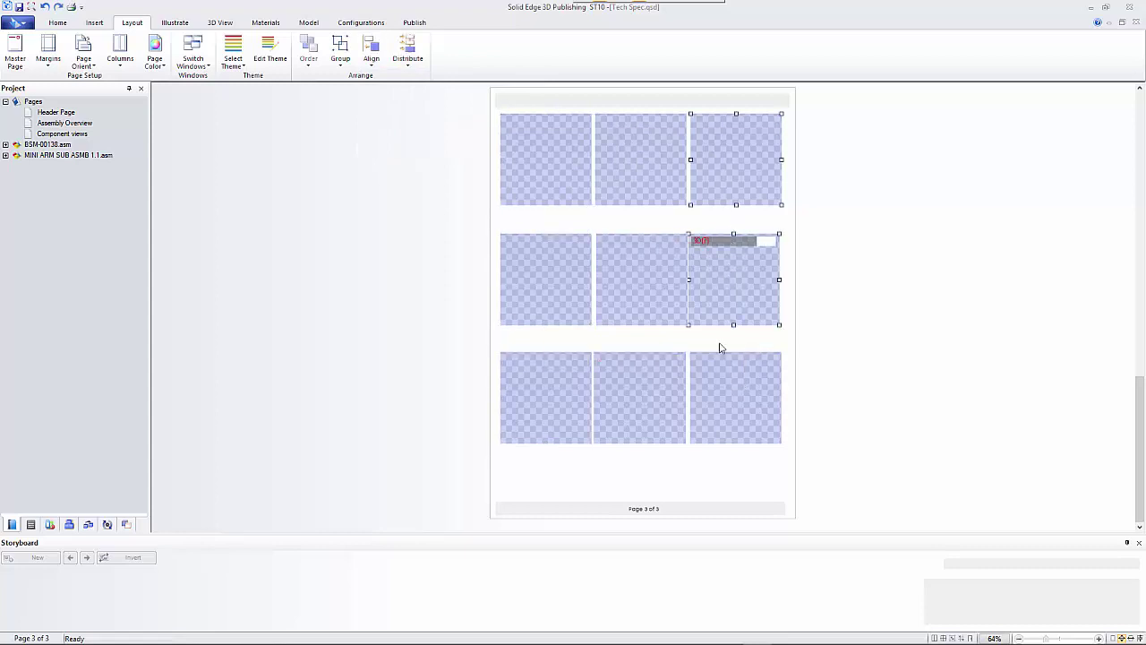
click(379, 68)
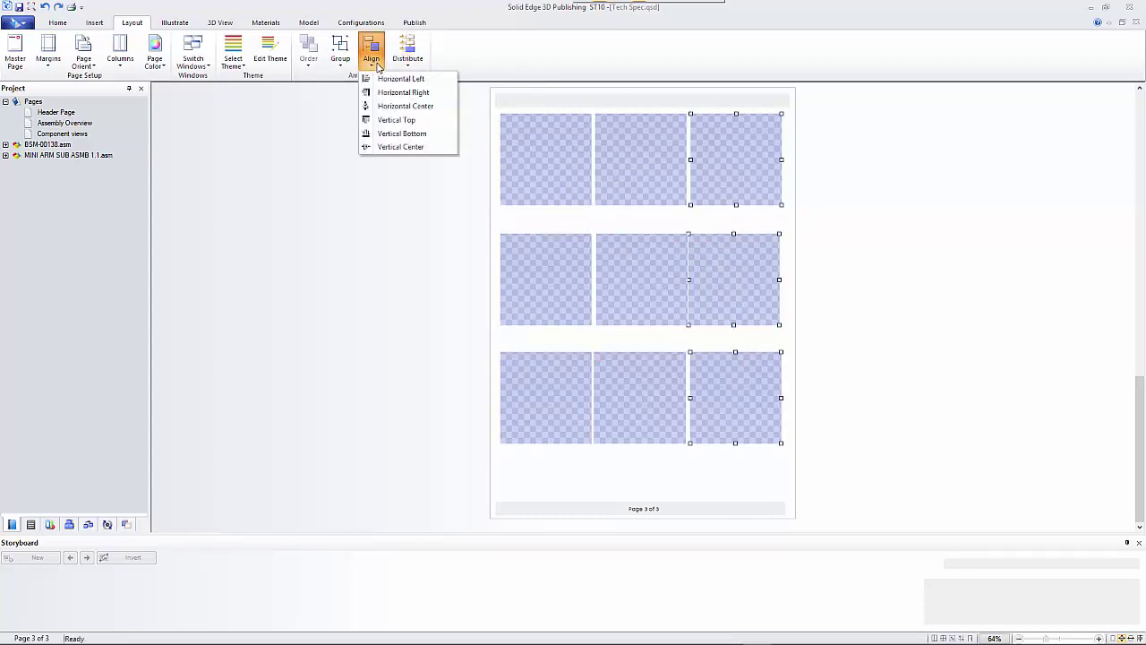
click(394, 92)
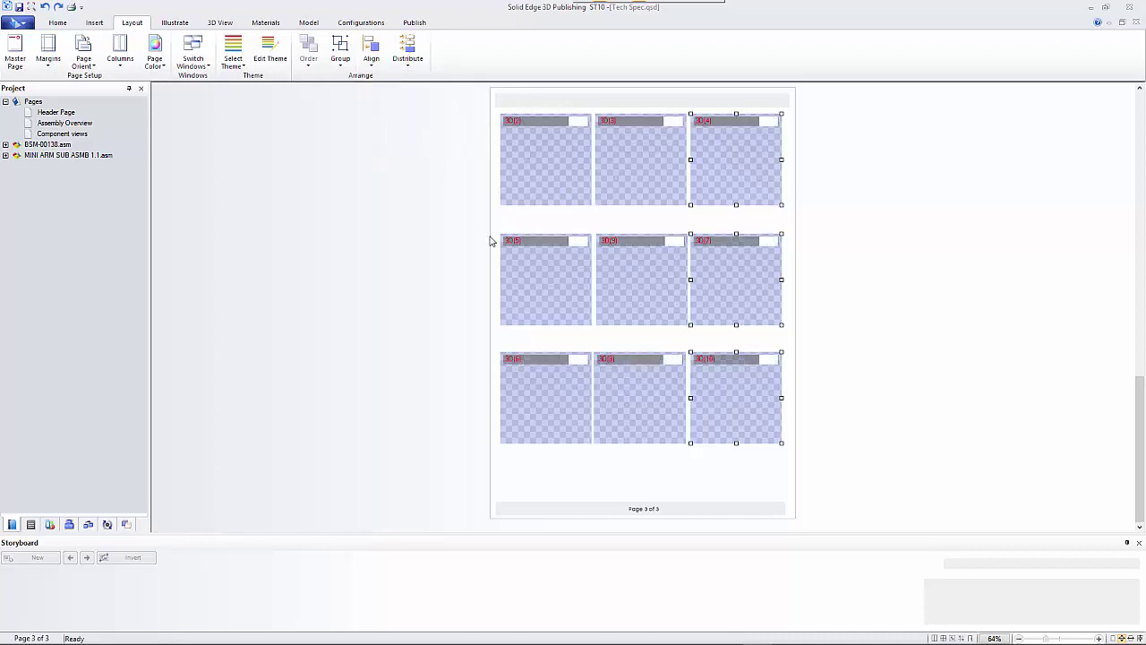
Distribute the three 3D views in the grid's bottom row with Horizontal Even spacing.
click(545, 382)
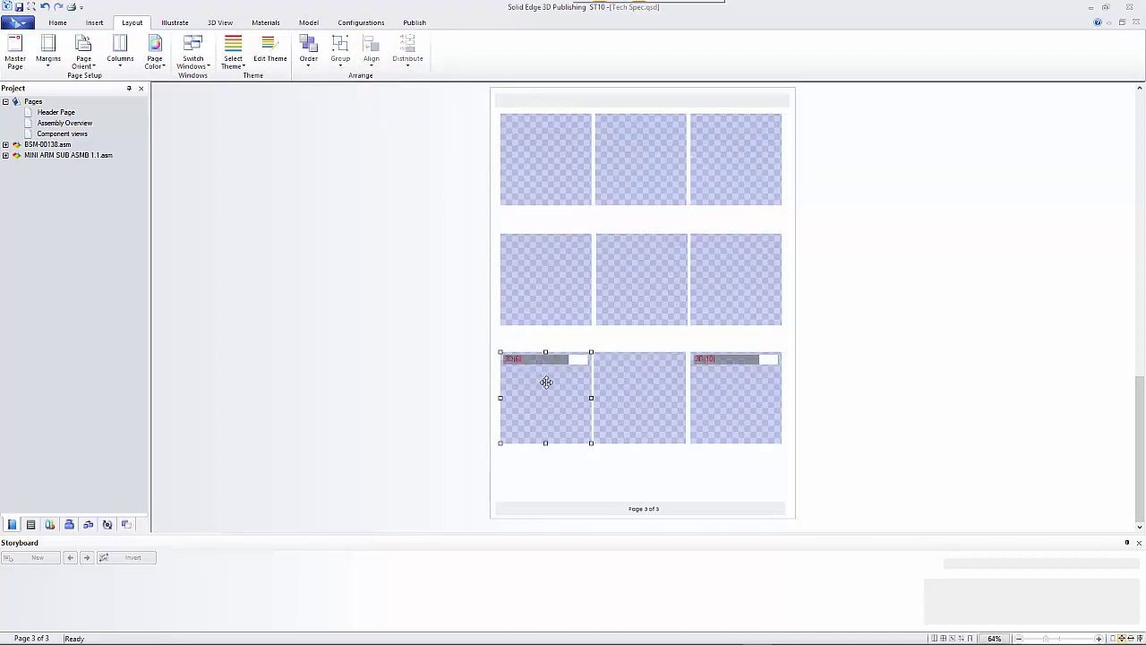
ctrl+click(653, 386)
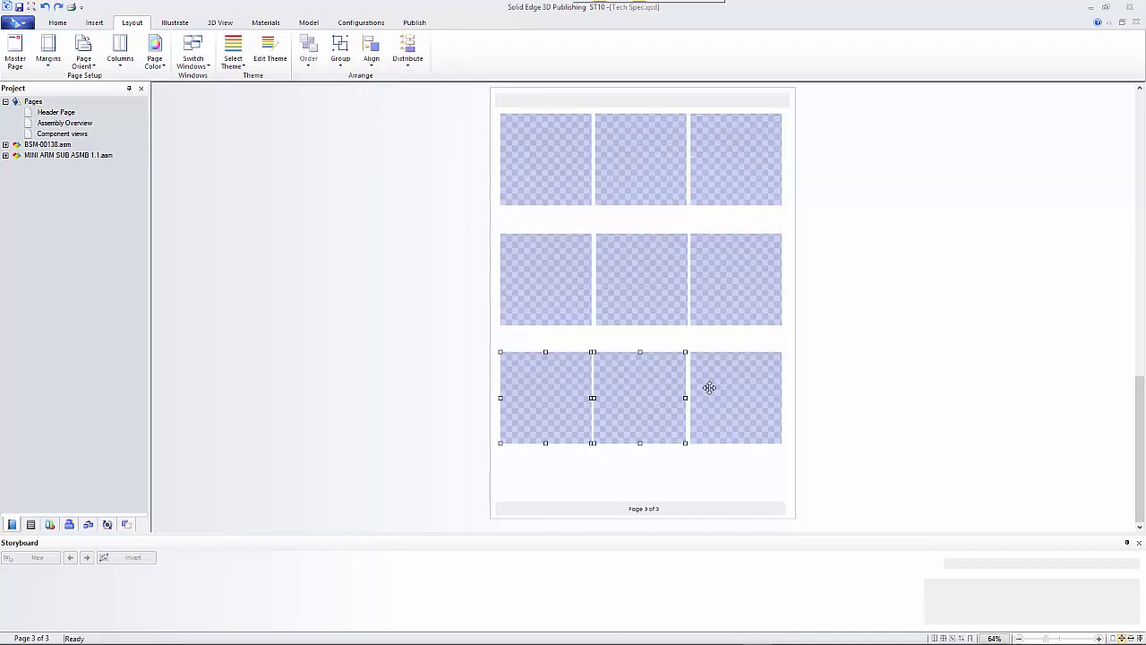
ctrl+click(708, 386)
click(407, 52)
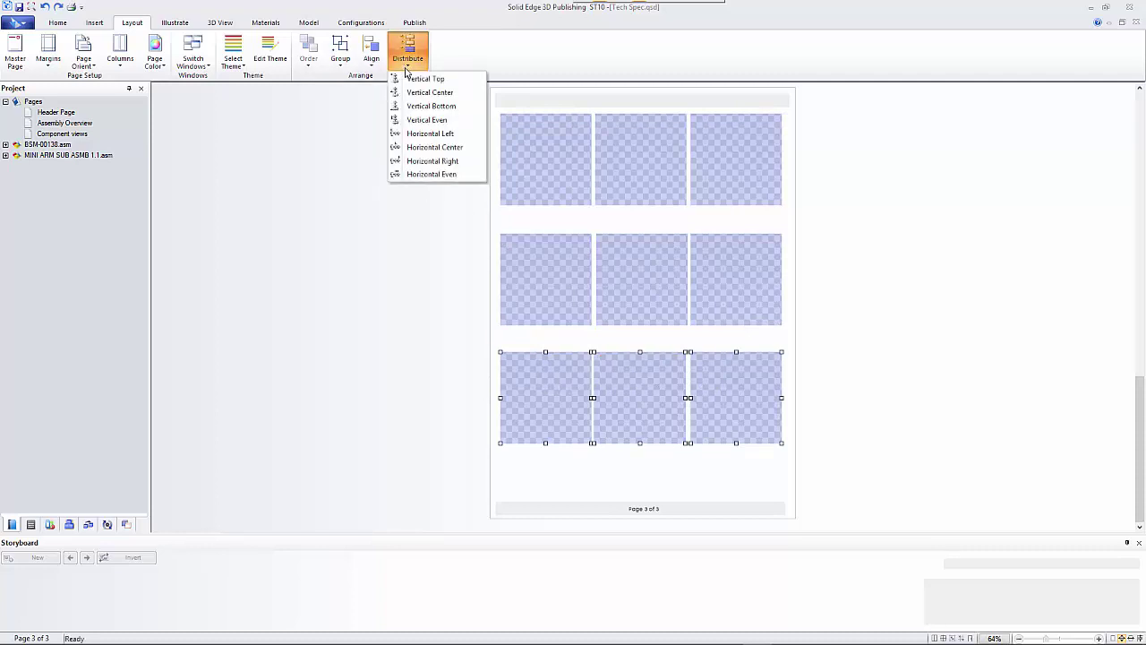
click(432, 175)
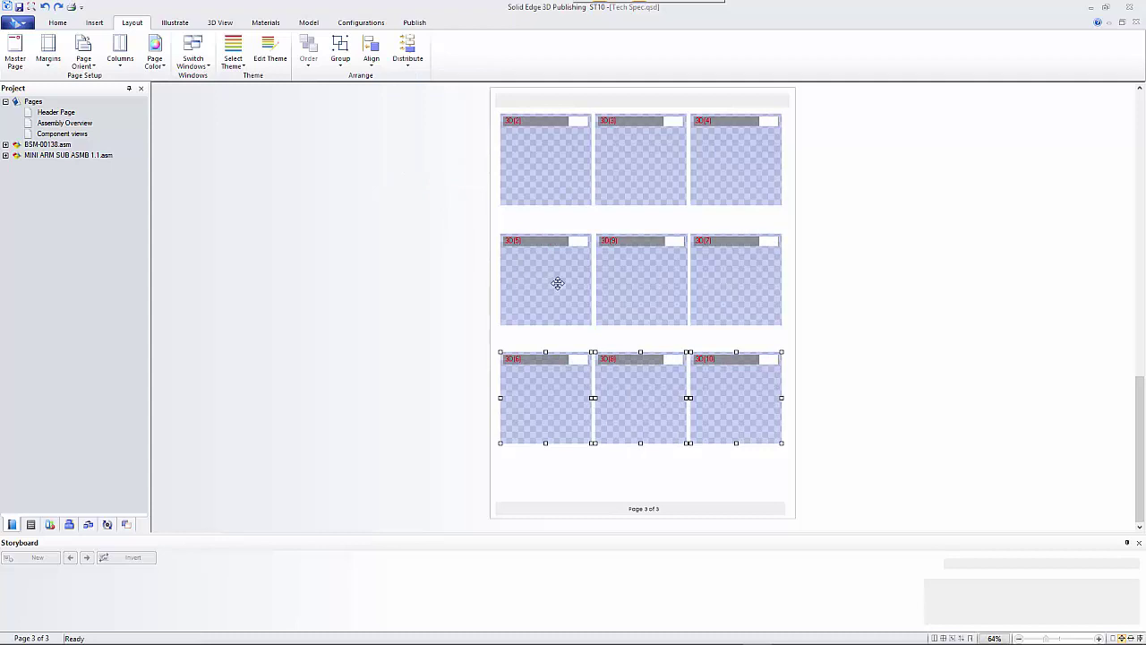
Distribute the three 3D views in the grid's middle row with Horizontal Even spacing.
click(558, 282)
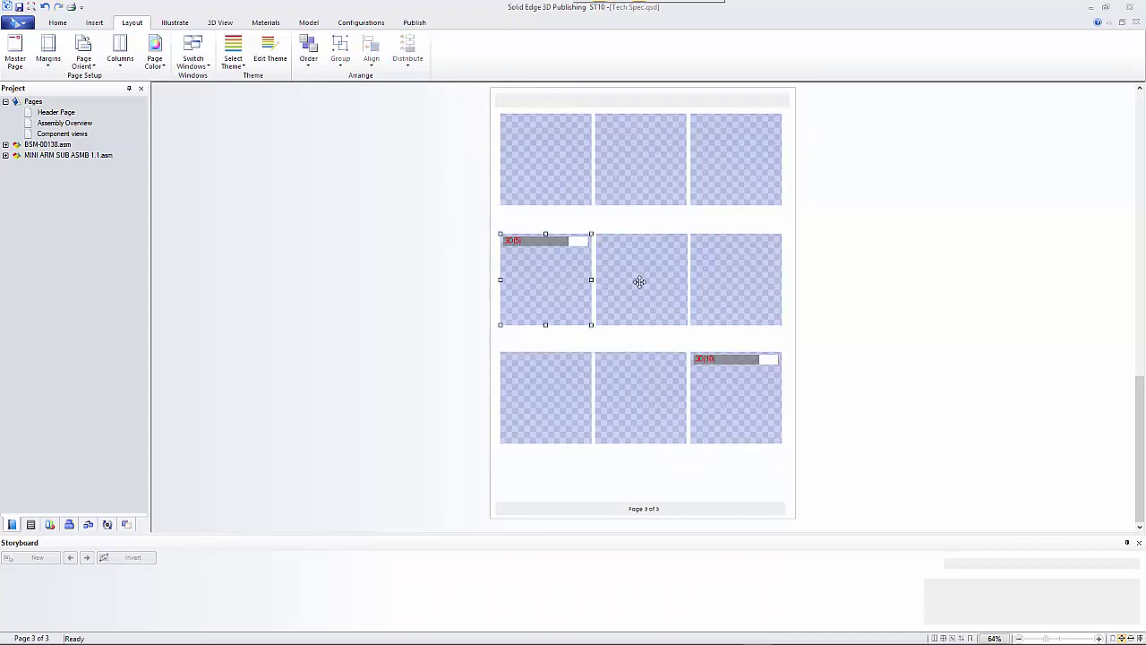
shift+click(702, 283)
click(405, 65)
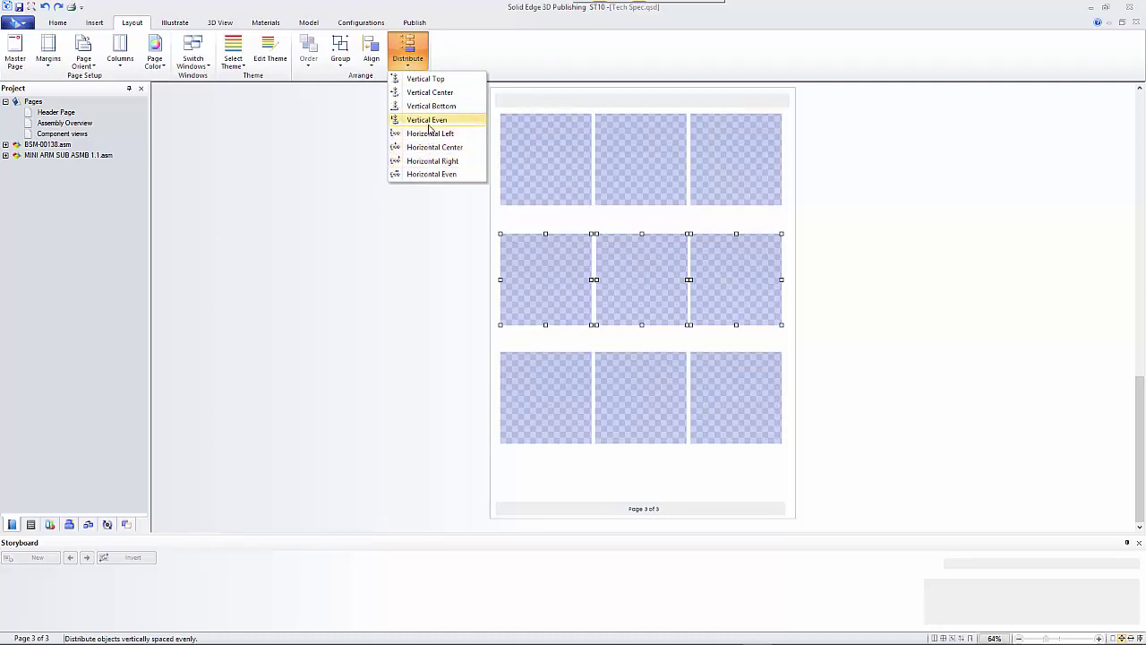
click(431, 173)
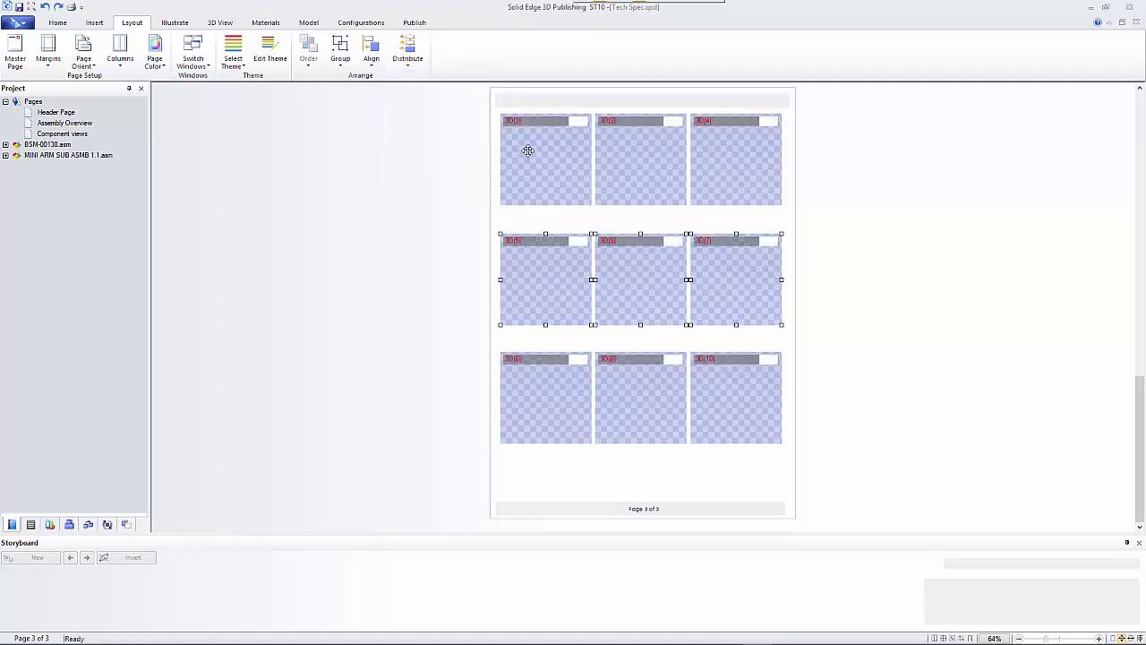
Distribute the three 3D views in the grid's top row with Horizontal Even spacing and clear the selection.
click(575, 160)
ctrl+click(678, 164)
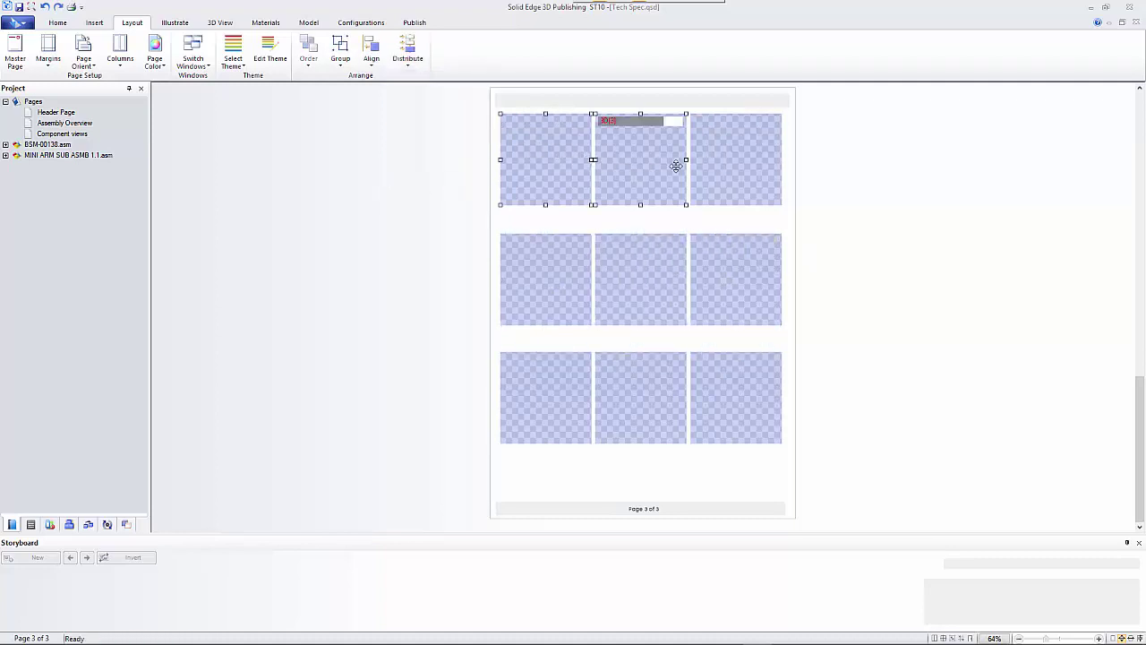
ctrl+click(712, 165)
click(410, 58)
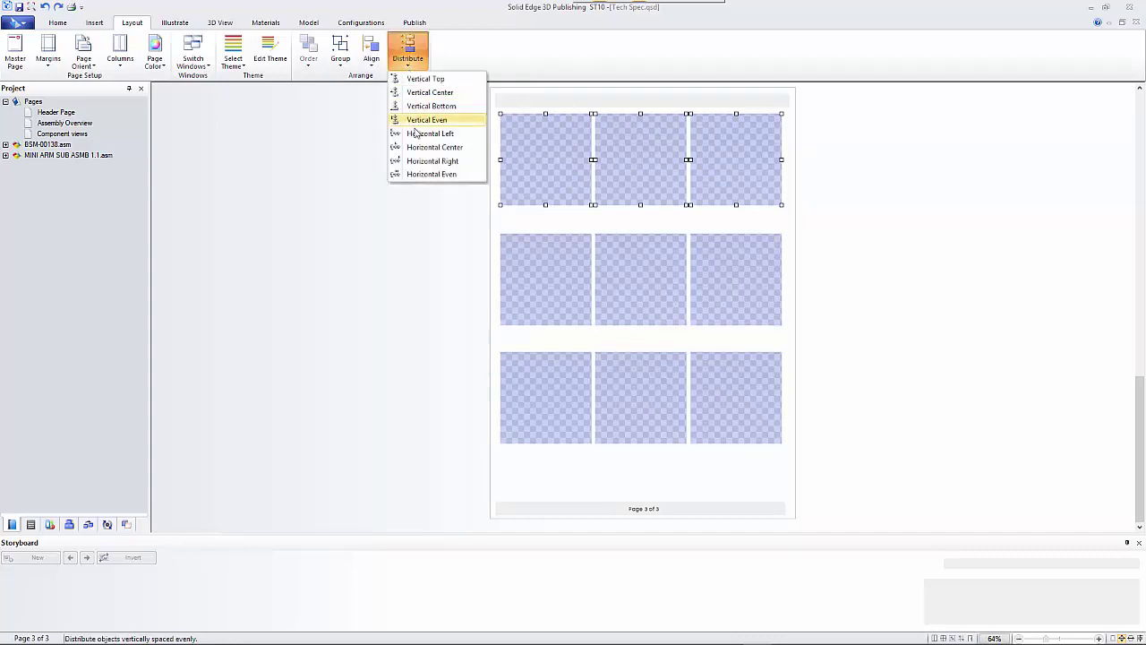
click(427, 176)
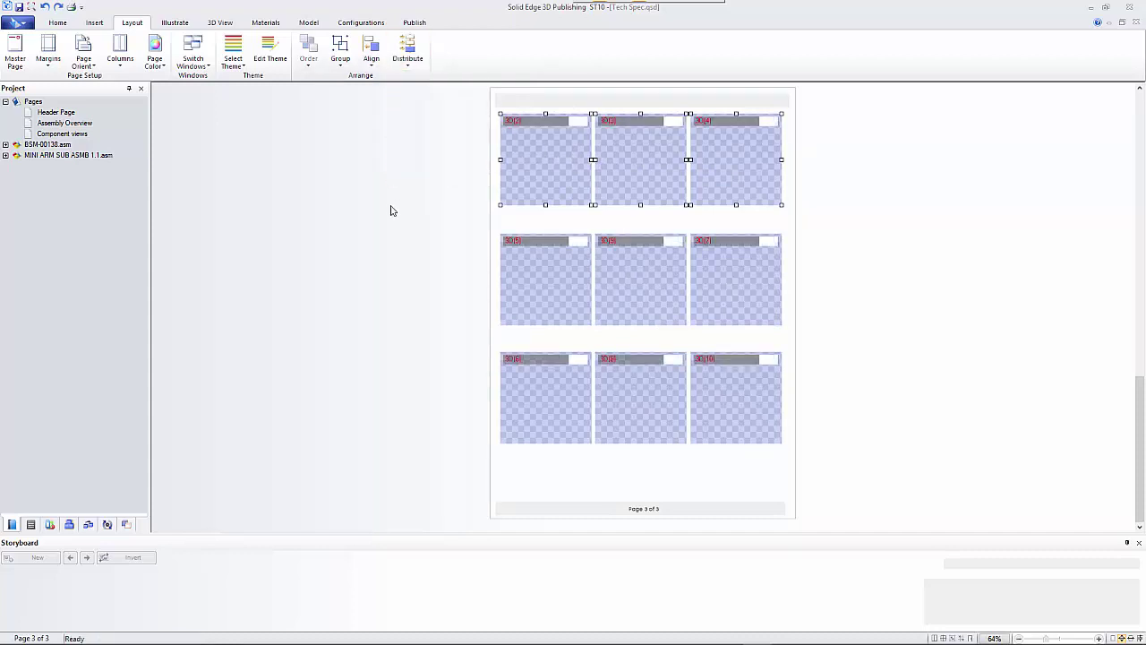
click(597, 224)
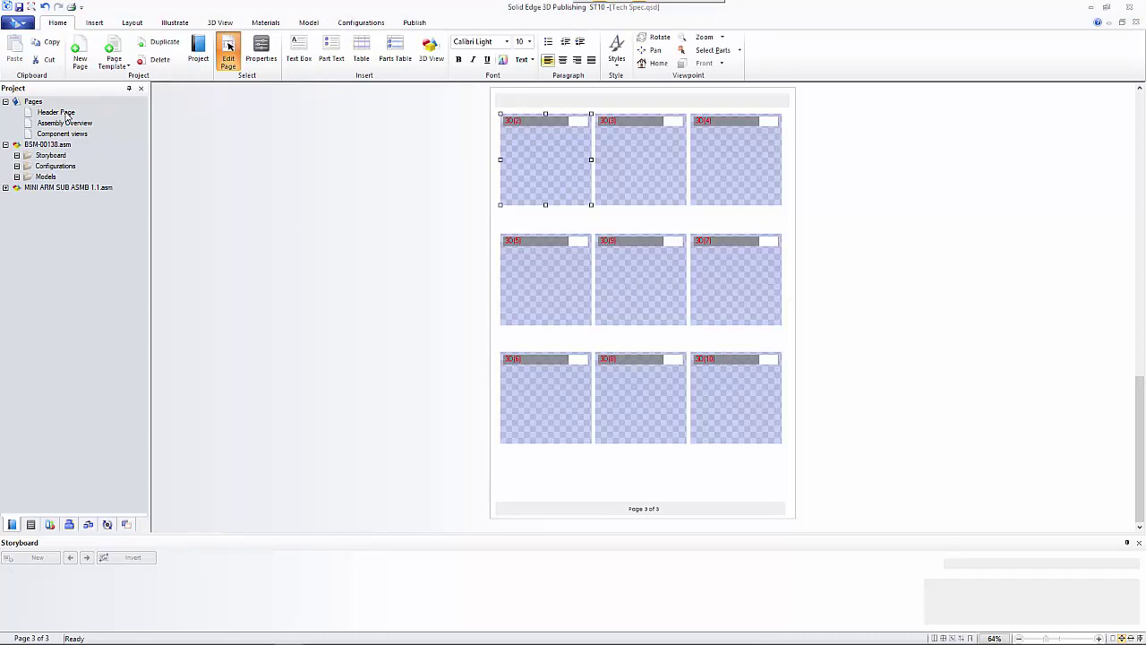
Add a new page after Header Page and draw a wide, shallow text box just below its header band.
click(66, 115)
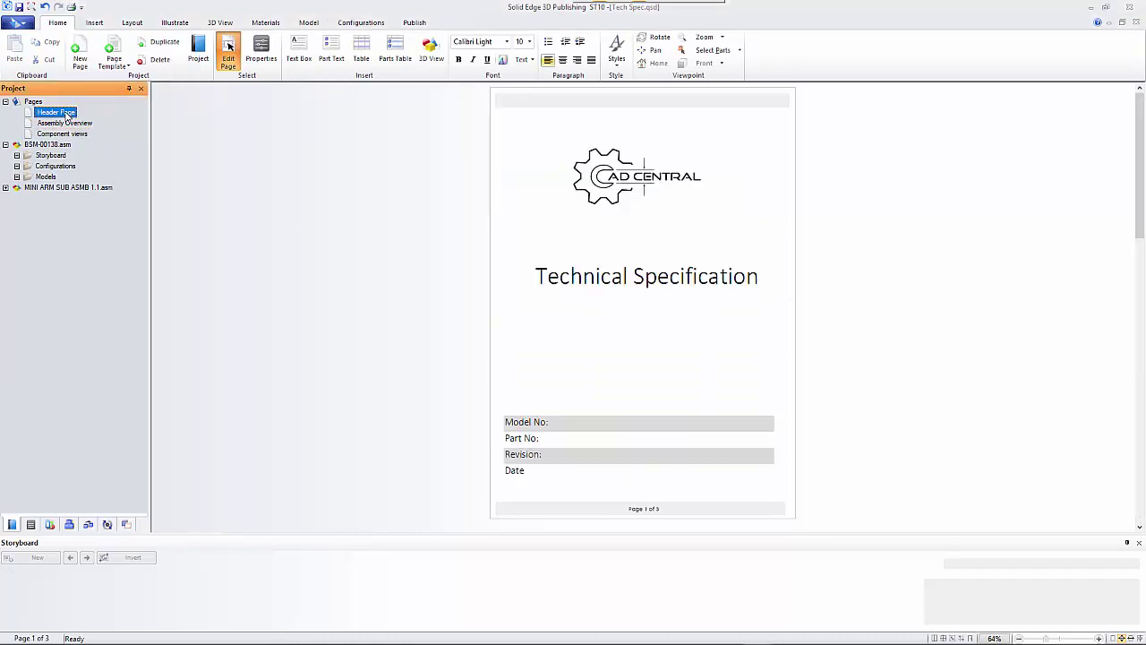
click(79, 52)
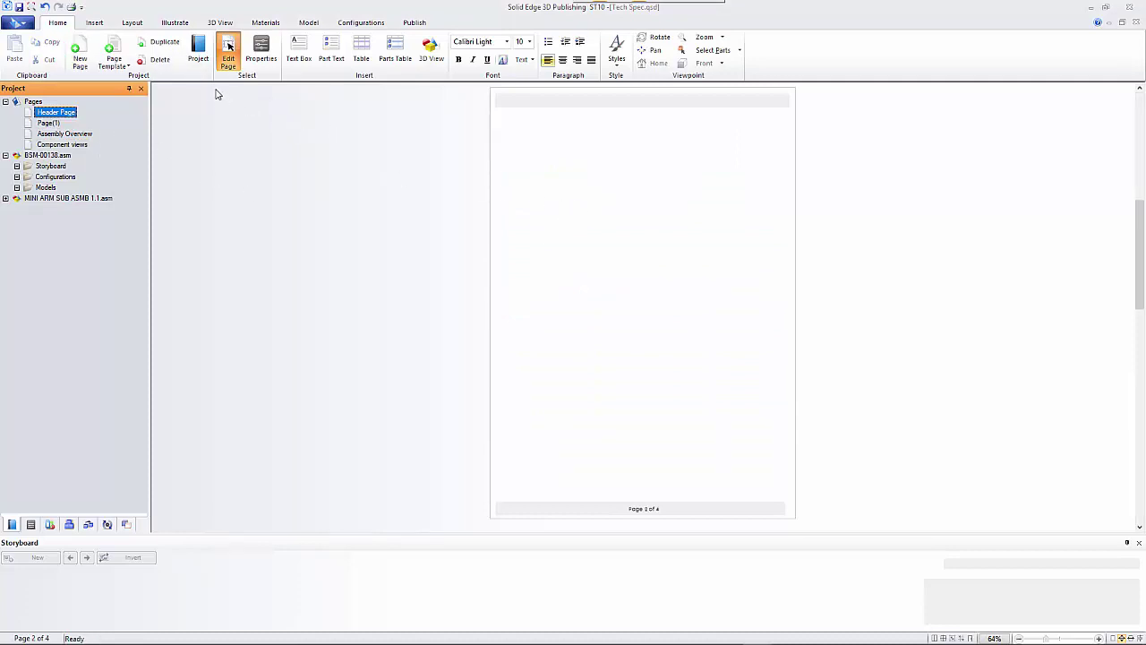
click(94, 22)
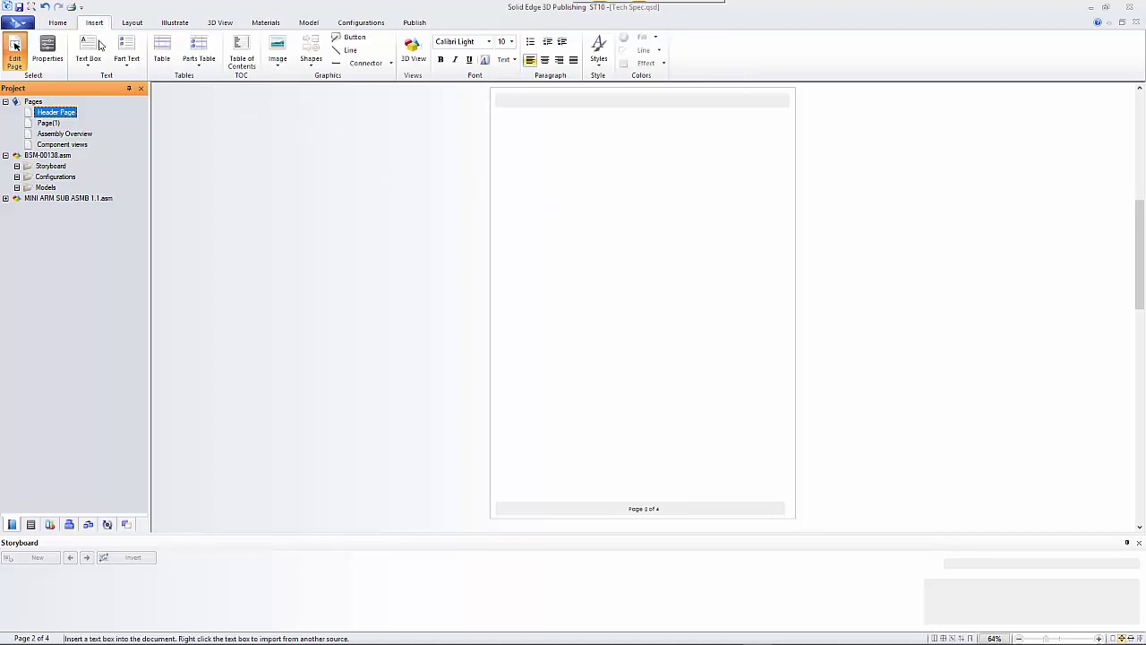
click(94, 57)
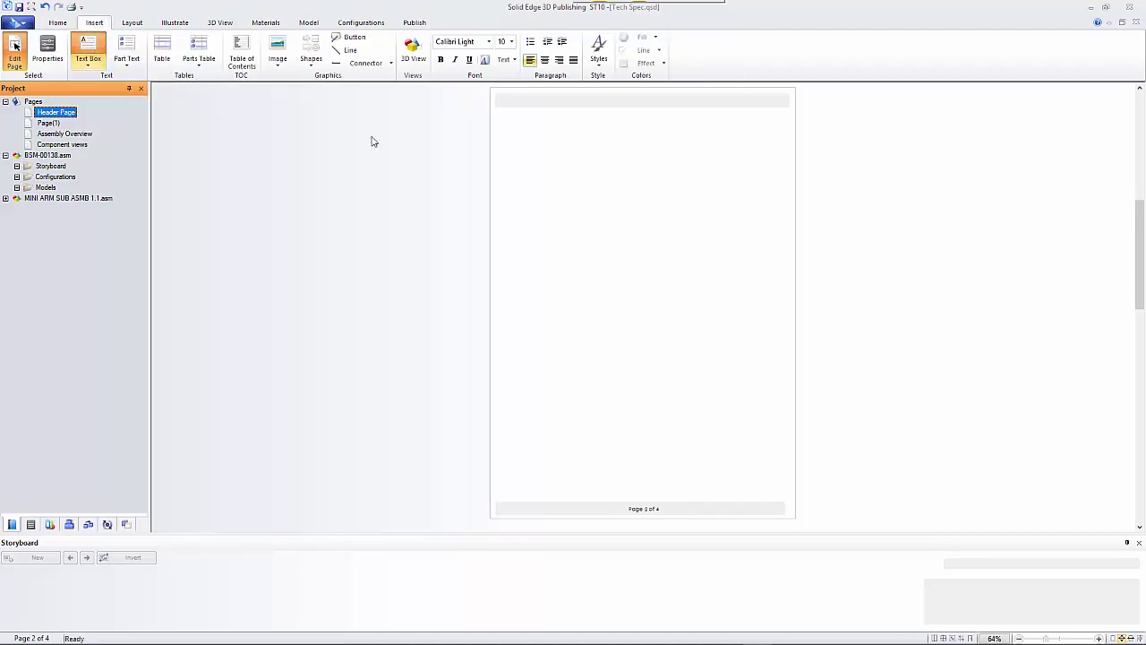
drag(505, 114, 783, 146)
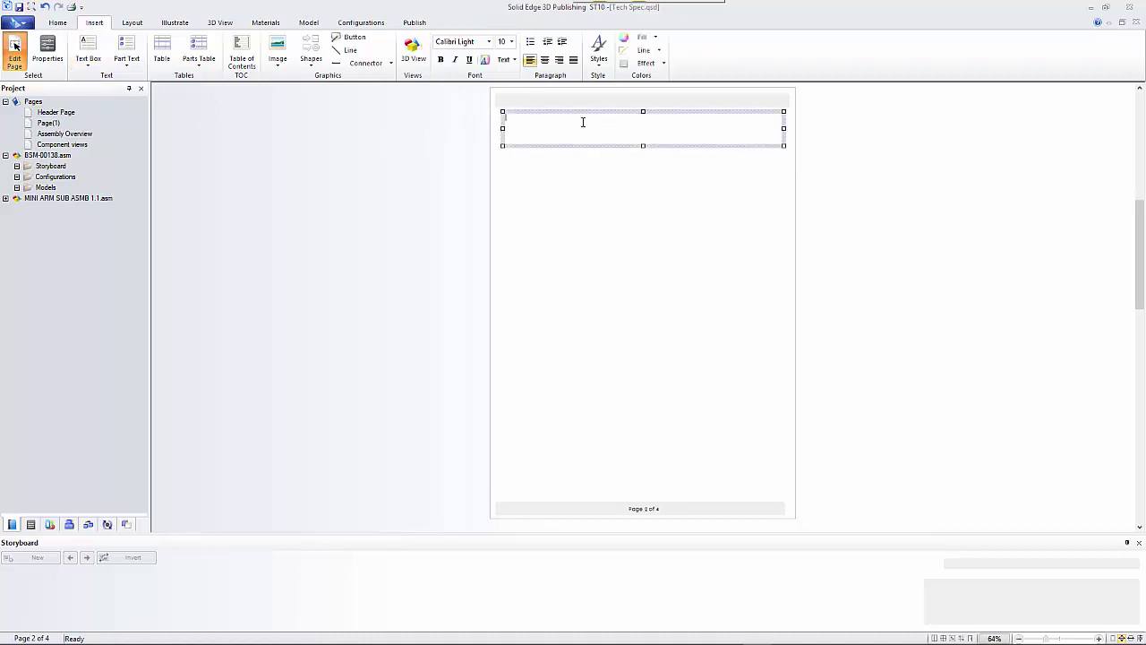
Try to set the font size to 48 while the new page's text box is not selected.
click(511, 41)
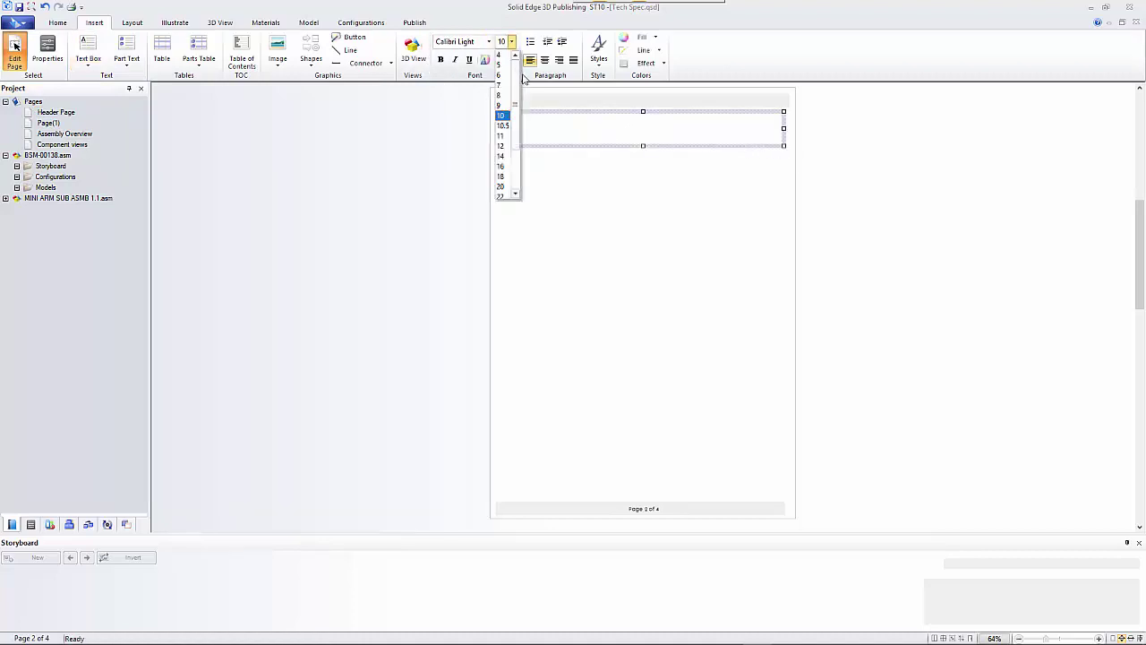
click(524, 174)
click(511, 41)
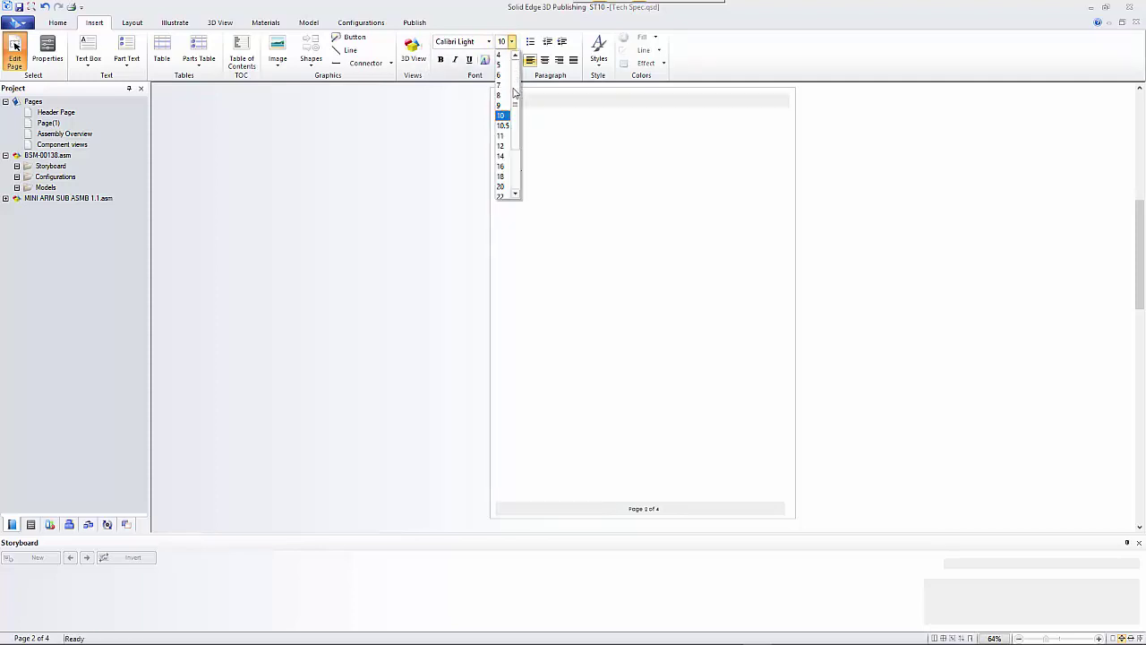
scroll(506, 188, down, 2)
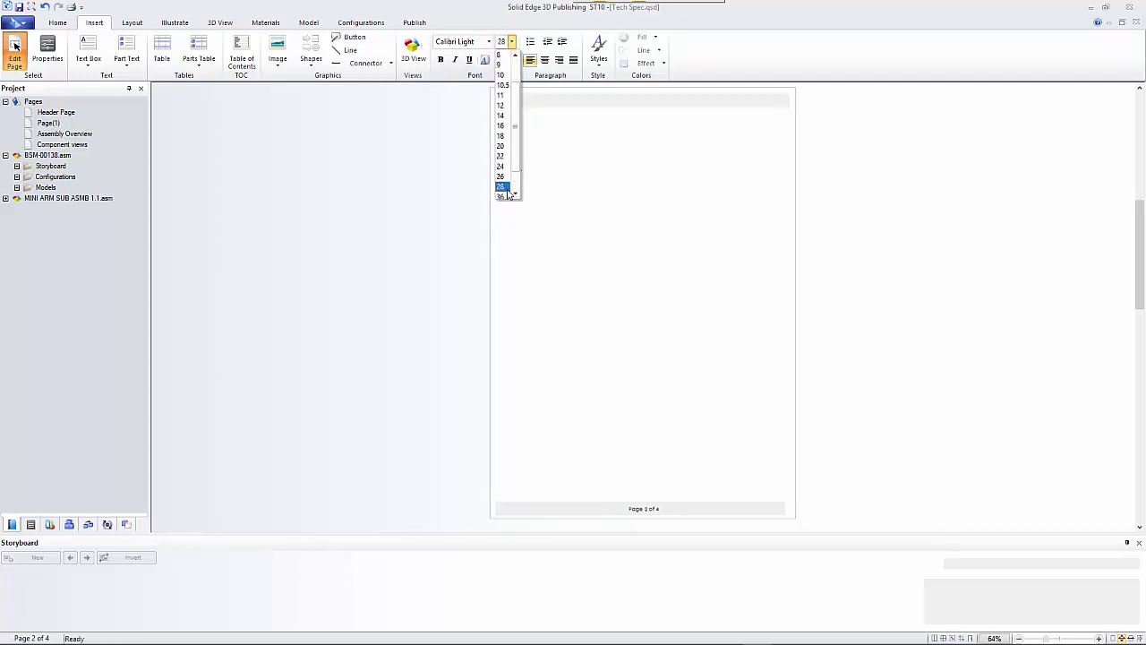
scroll(507, 193, down, 3)
click(505, 188)
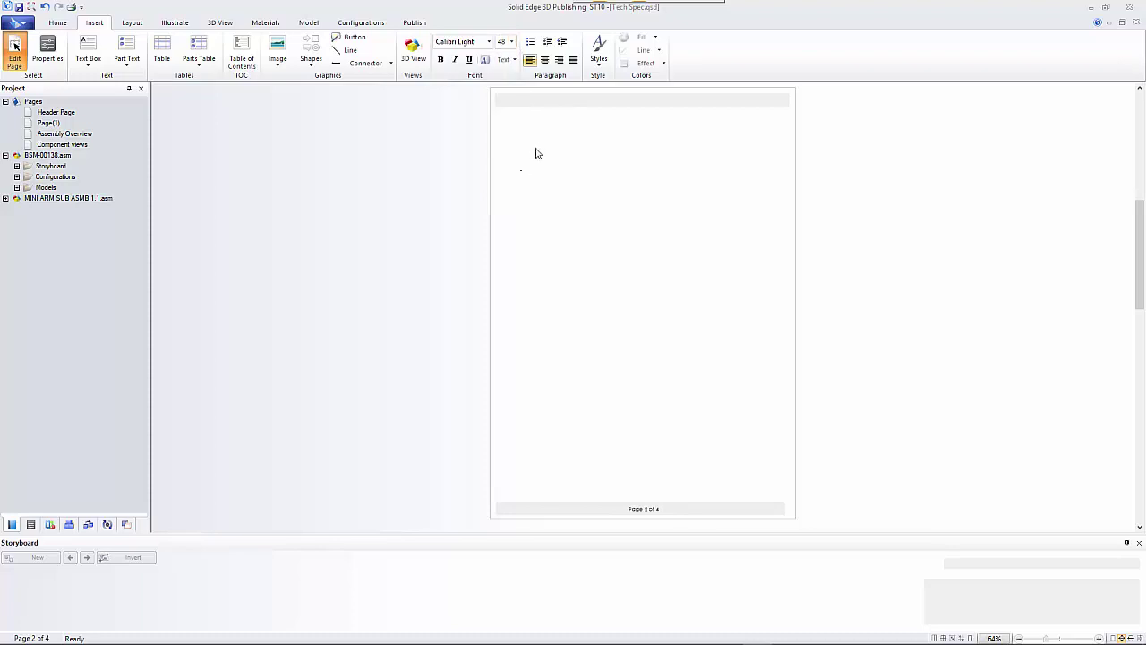
Set the font size in the new page's text box to 48 and enter the heading "Warnings".
click(543, 130)
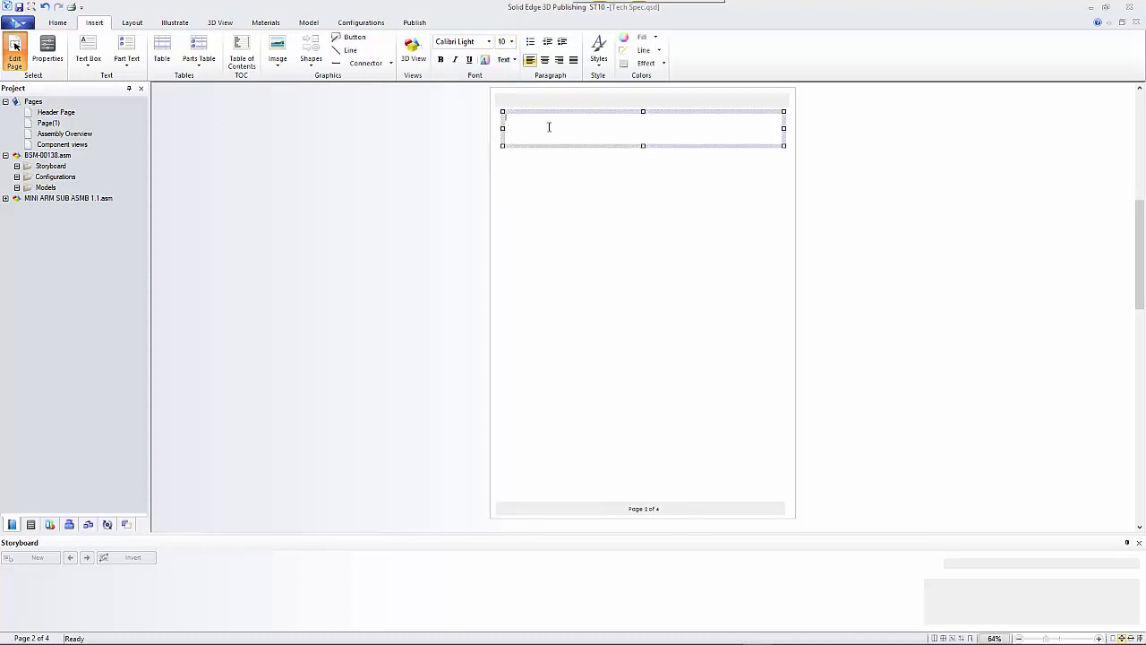
click(512, 41)
scroll(515, 183, down, 3)
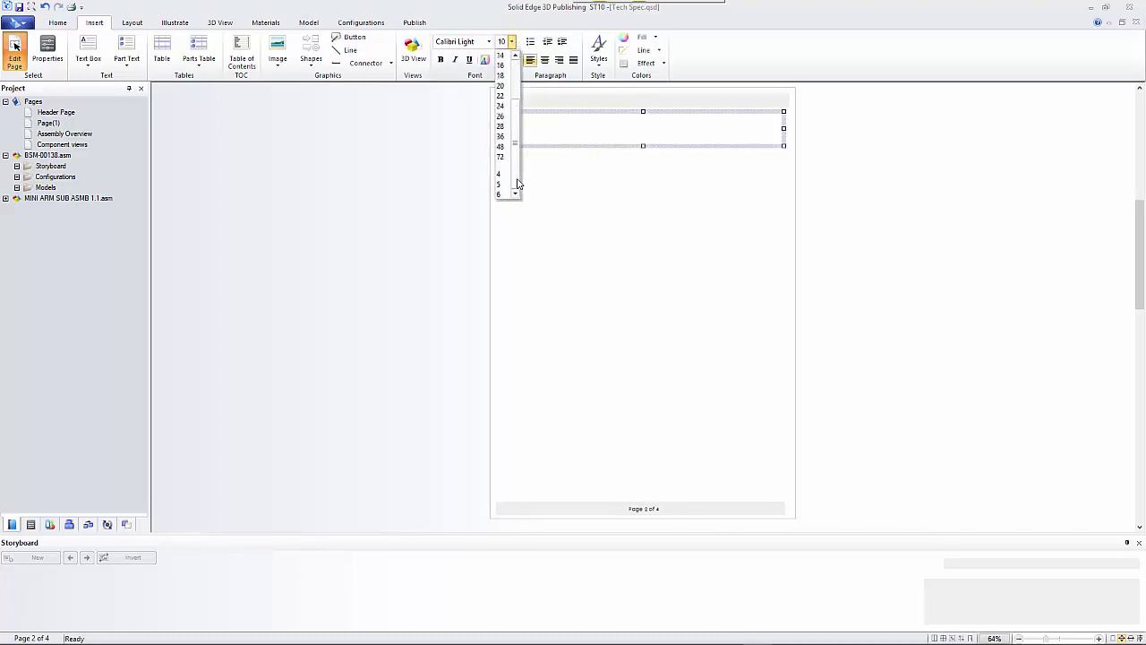
click(506, 177)
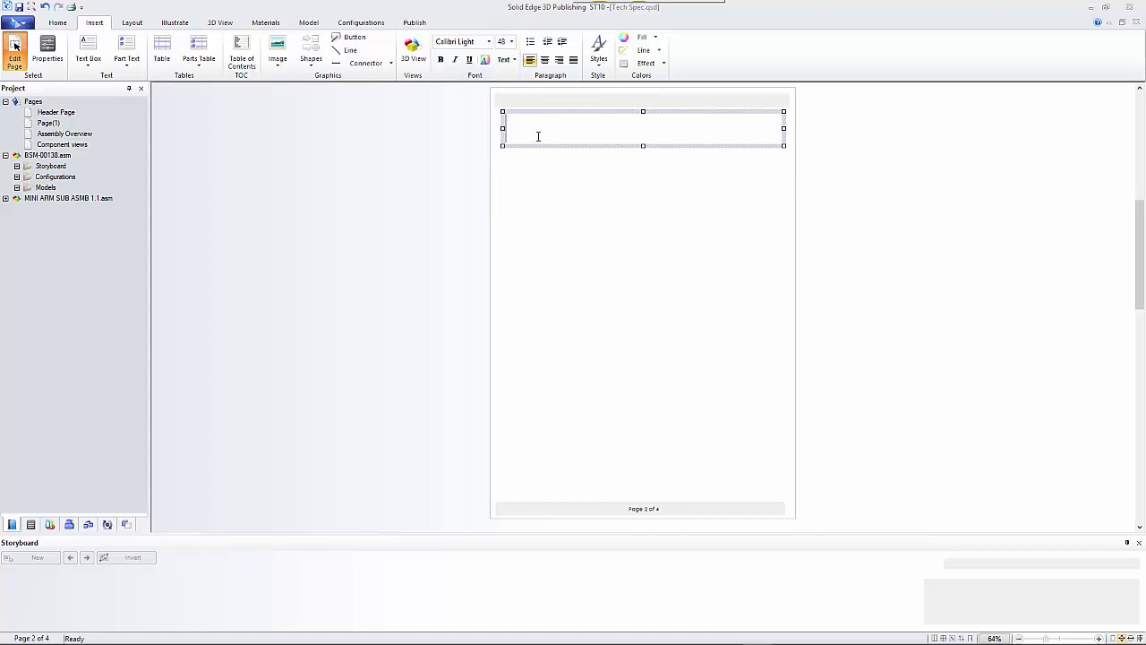
text(Warni)
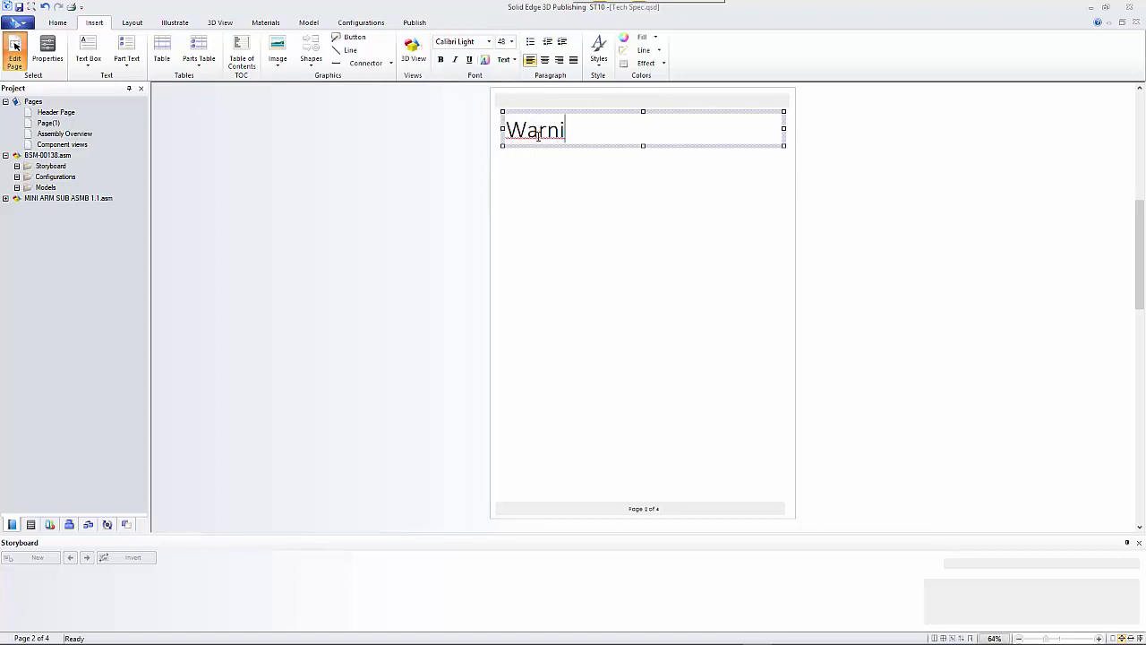
text(ngs)
Make the "Warnings" heading bold and underlined, and leave the text box.
drag(616, 133, 498, 121)
click(441, 60)
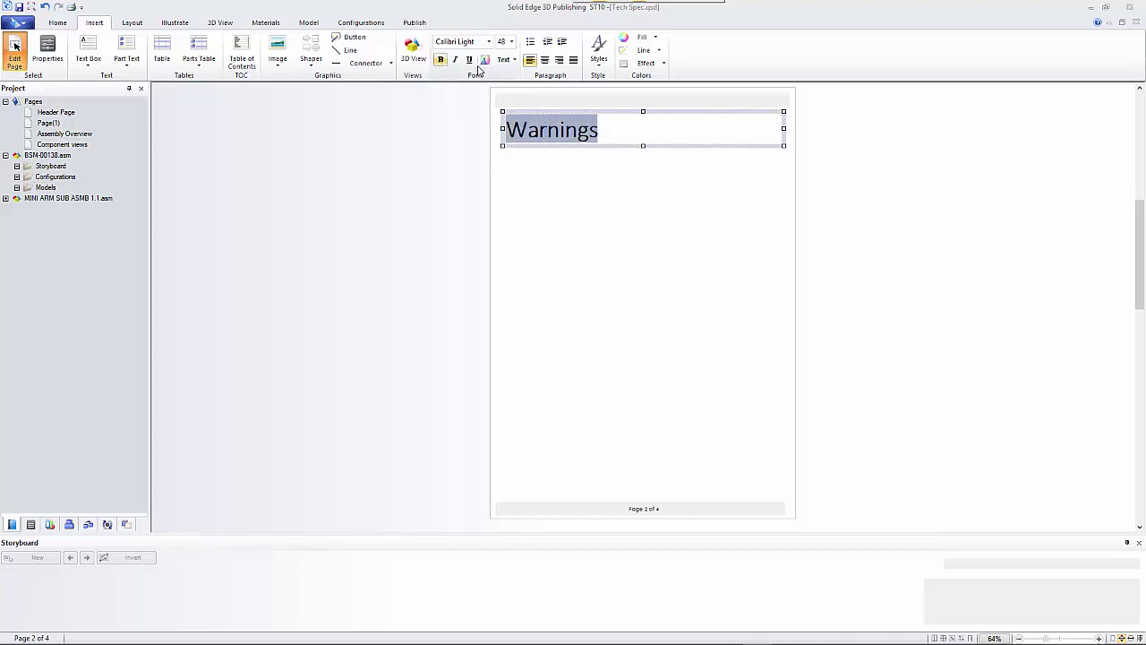
click(575, 177)
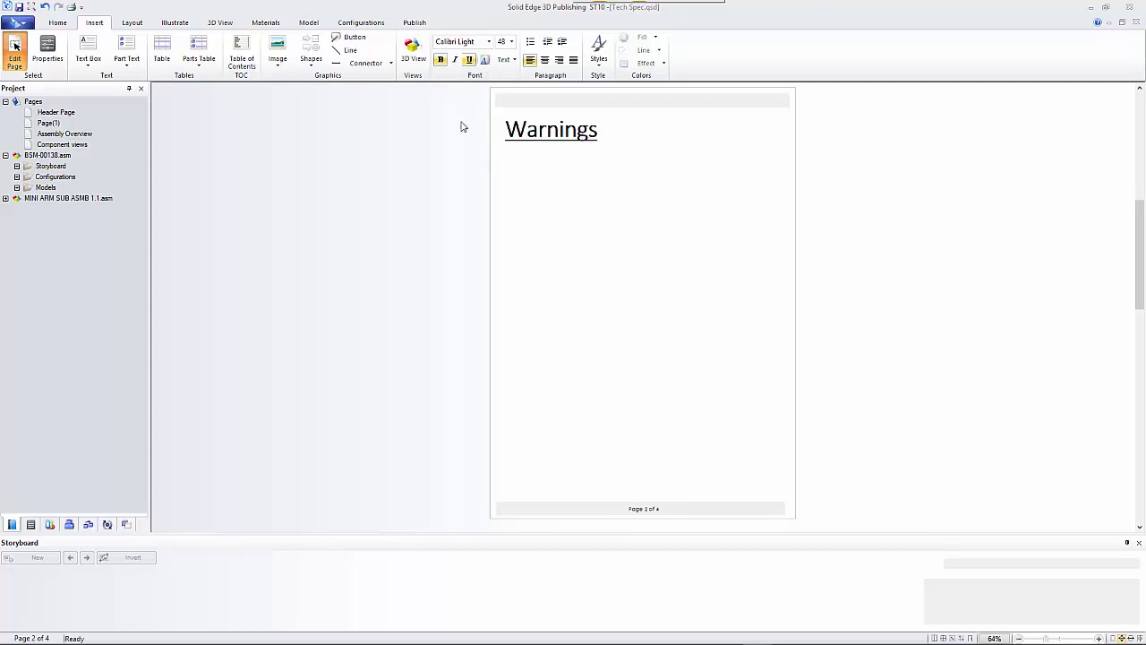
Draw a large text box below the "Warnings" heading and import the Word document Hazards.docx from the Files folder into it.
click(87, 46)
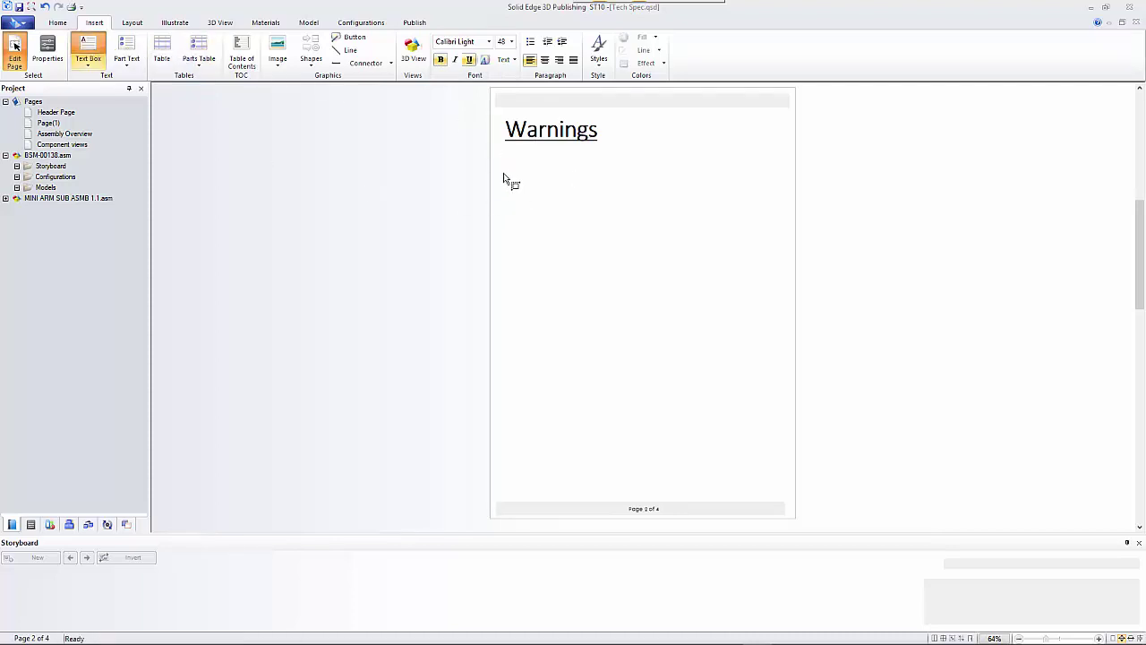
drag(504, 173, 782, 426)
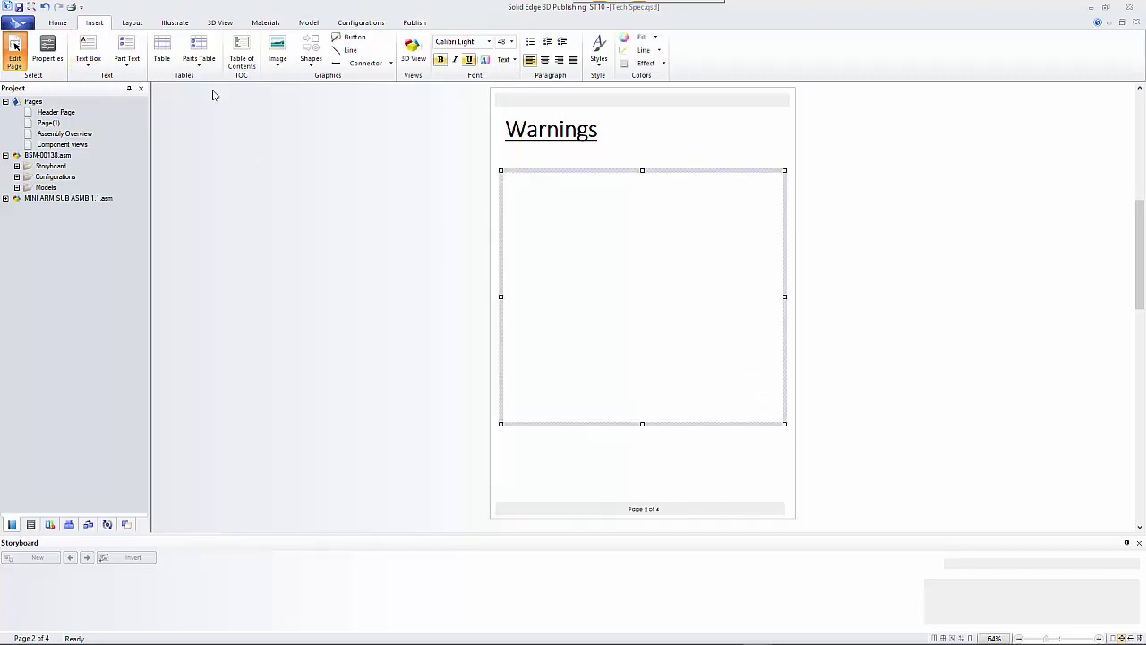
right_click(551, 251)
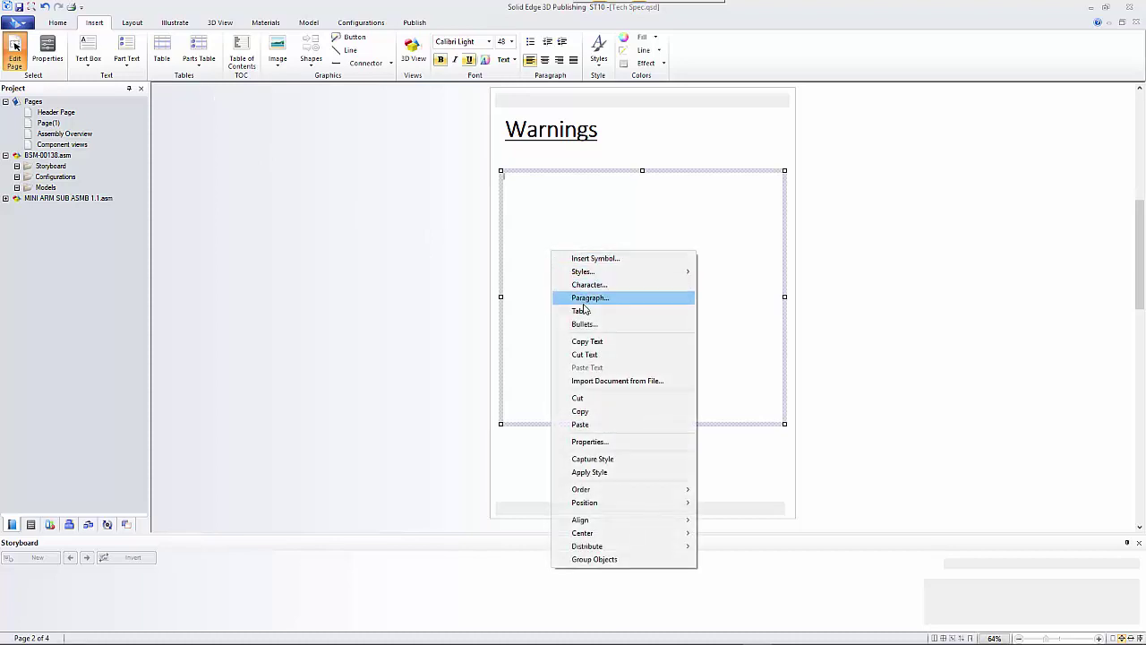
click(607, 383)
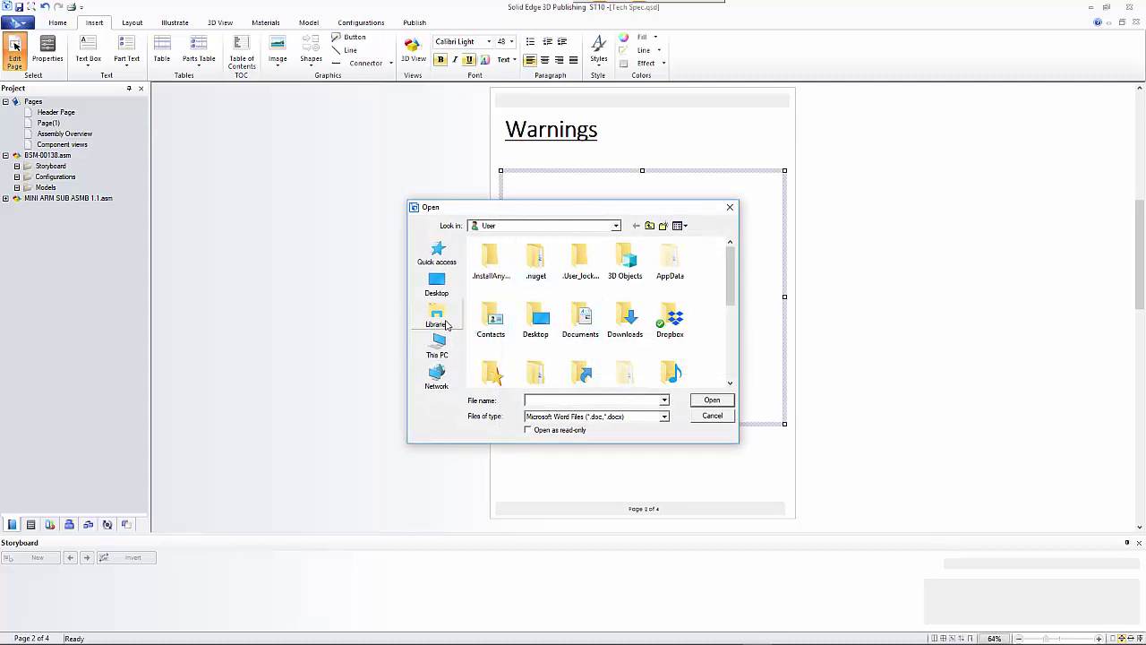
click(438, 348)
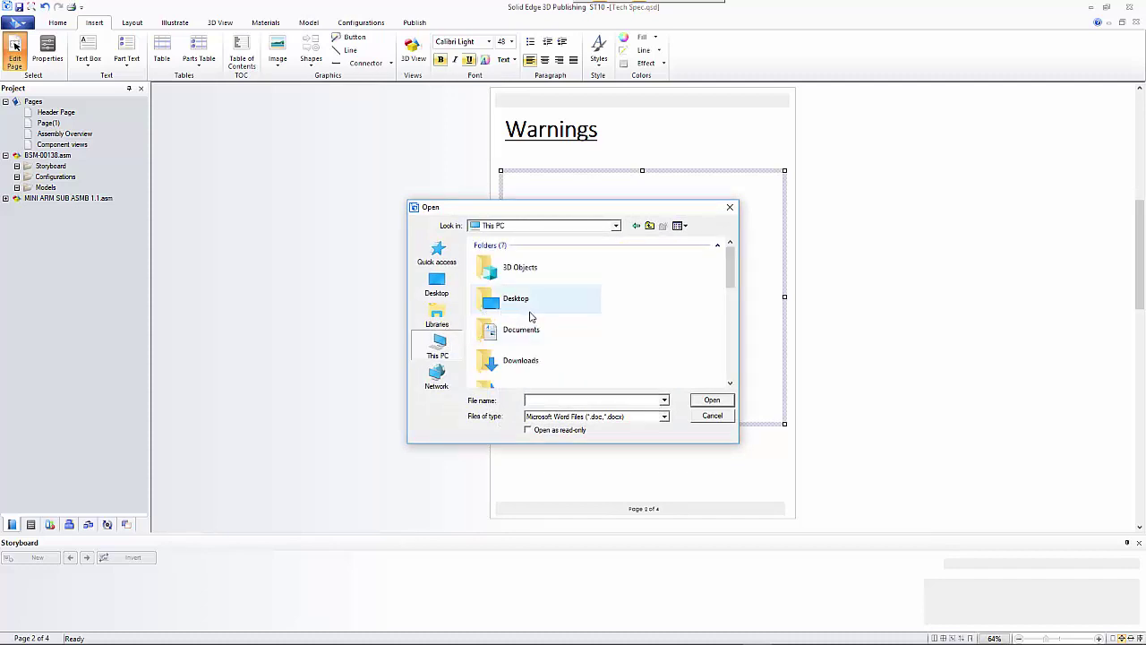
scroll(502, 324, down, 10)
scroll(542, 302, up, 5)
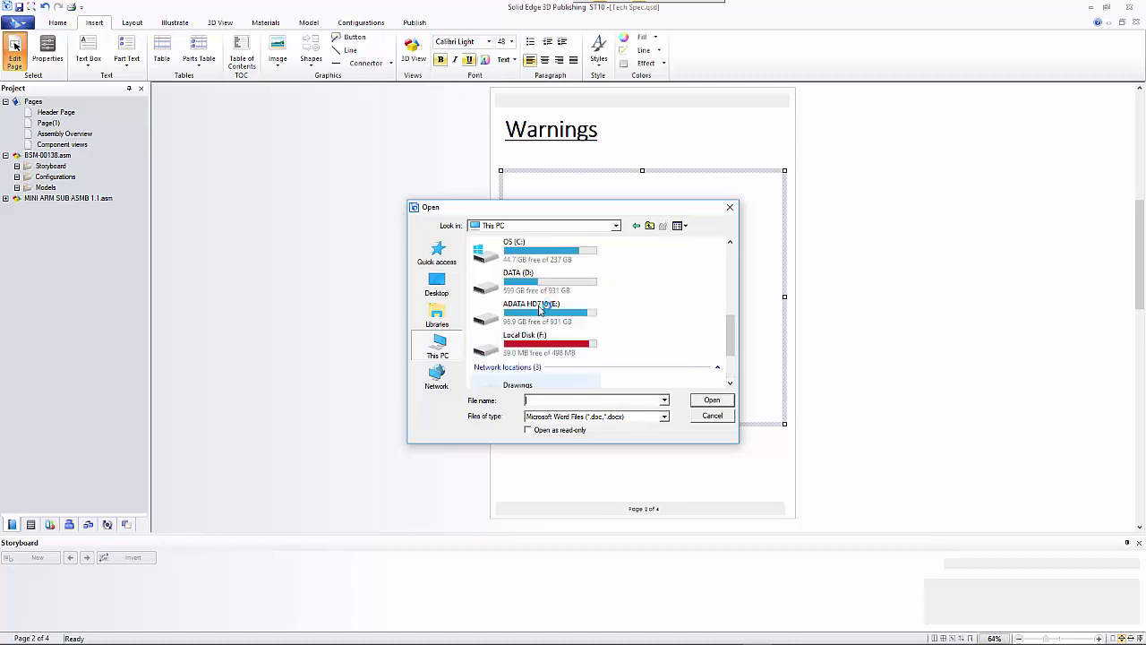
double_click(528, 278)
double_click(492, 336)
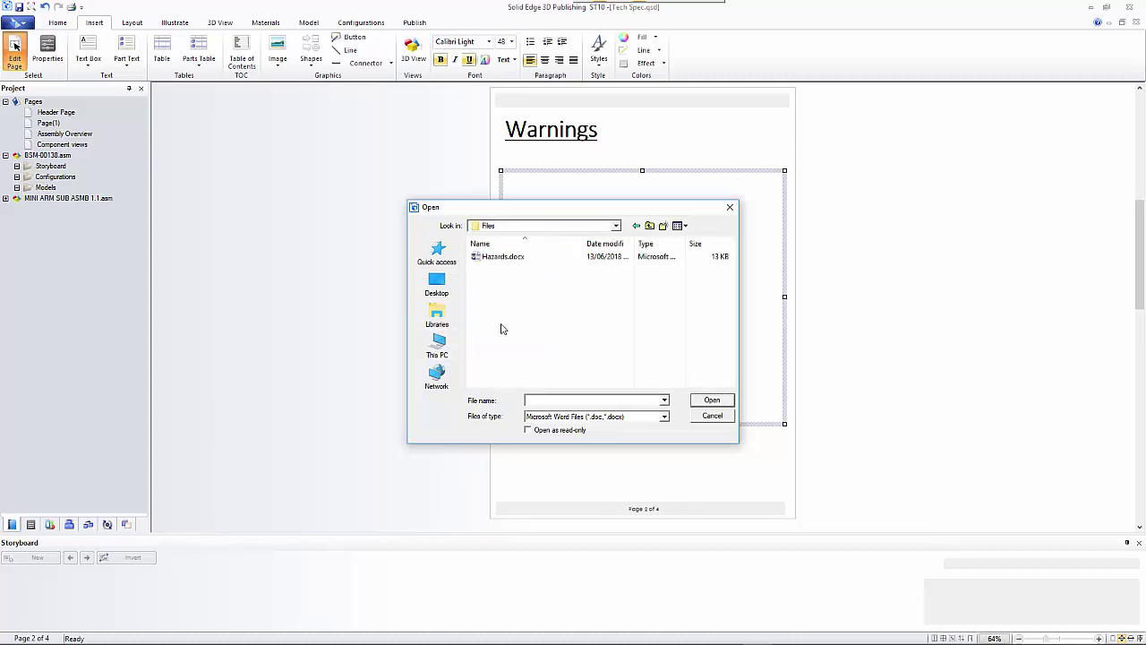
double_click(502, 258)
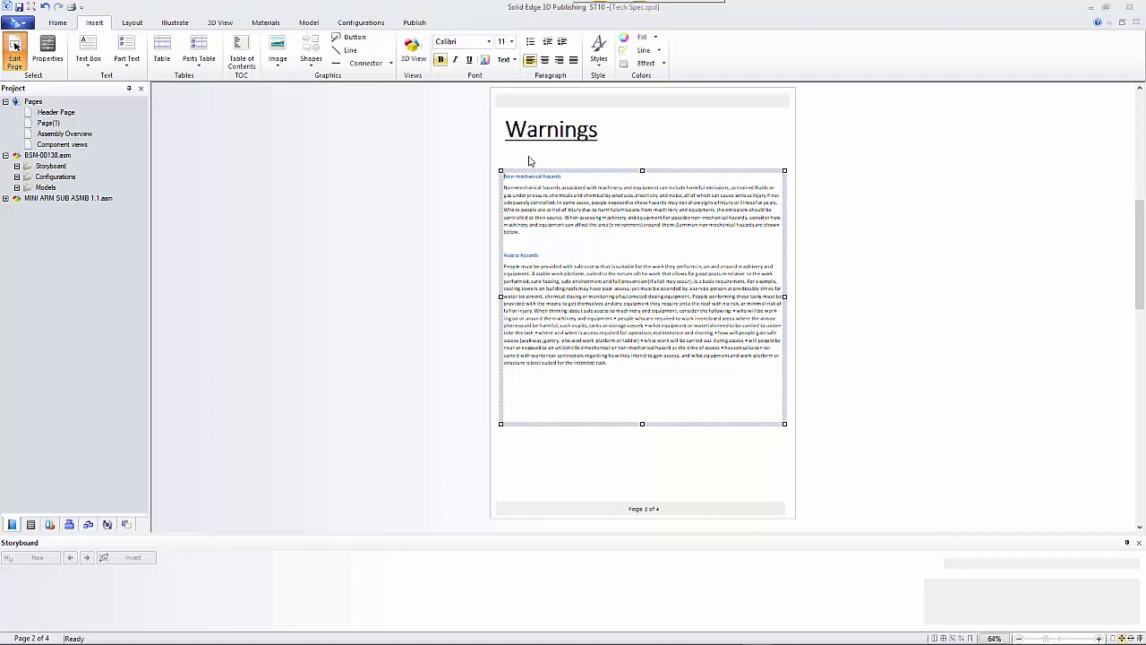
Place the stock warning triangle image with an exclamation mark, small, between the "Warnings" heading and the imported text.
click(277, 56)
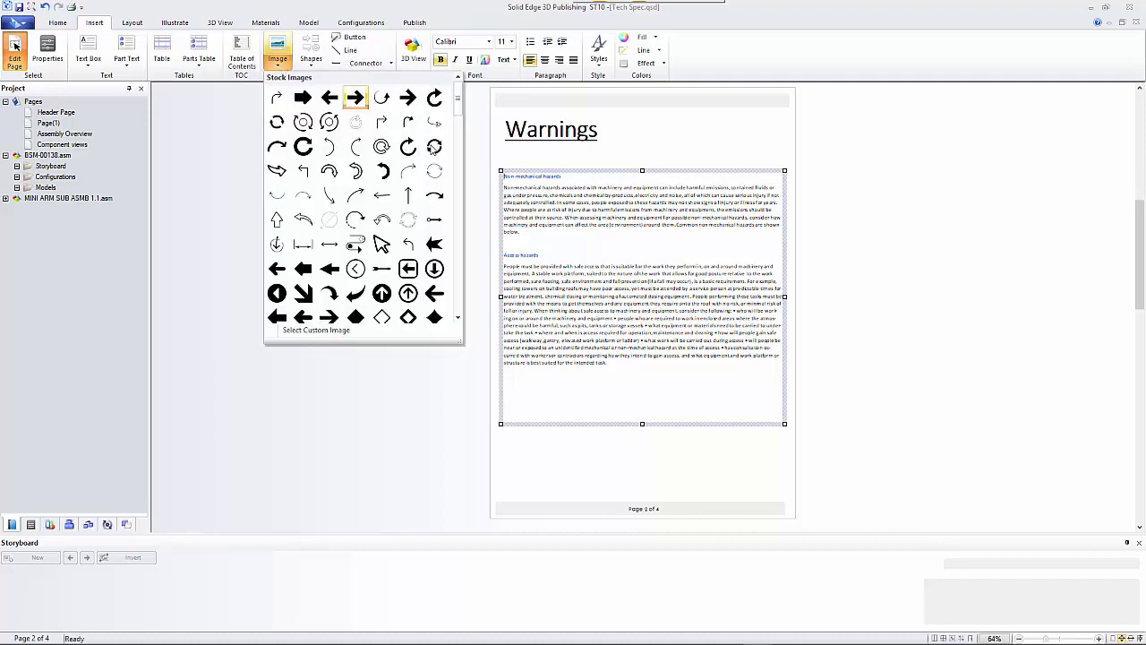
drag(457, 118, 457, 311)
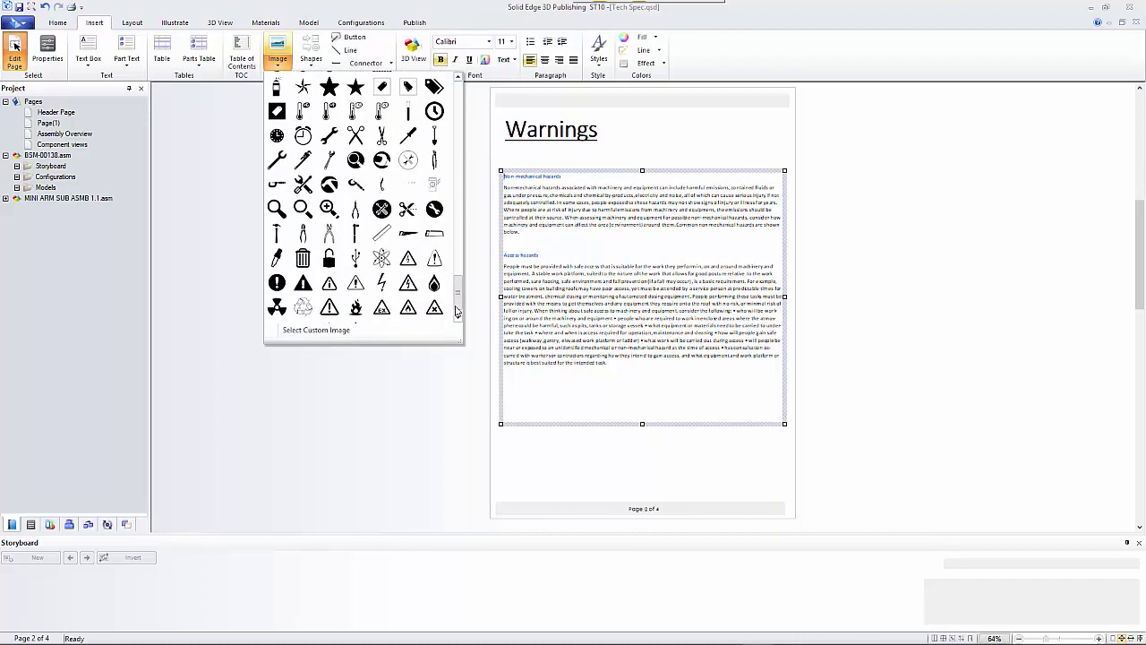
scroll(457, 311, down, 1)
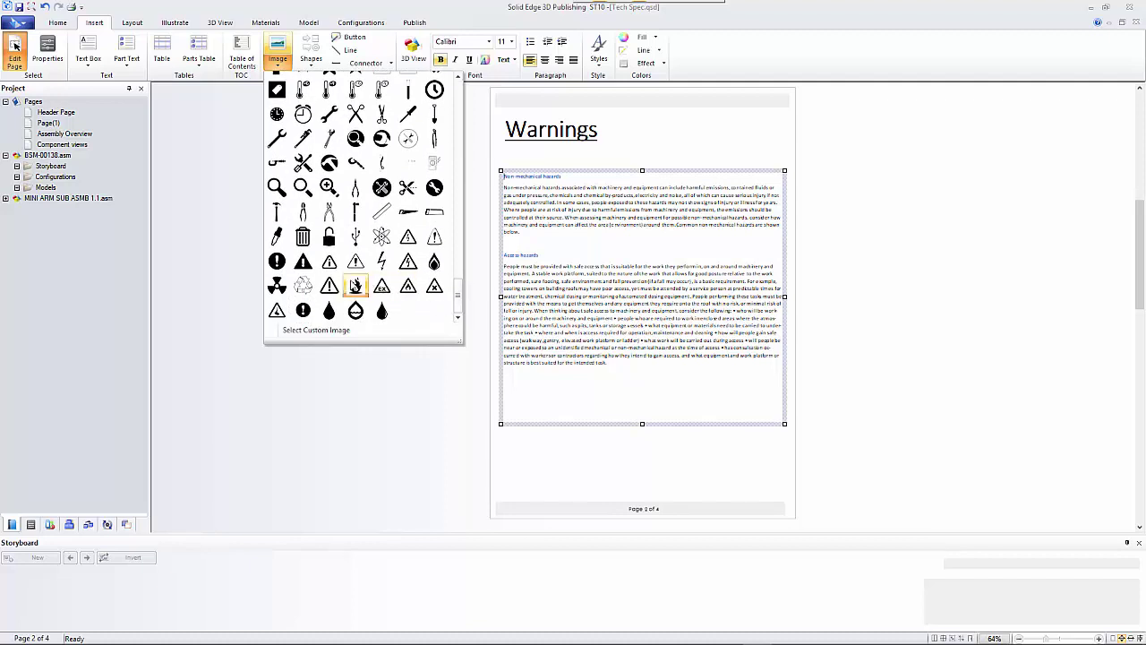
click(356, 284)
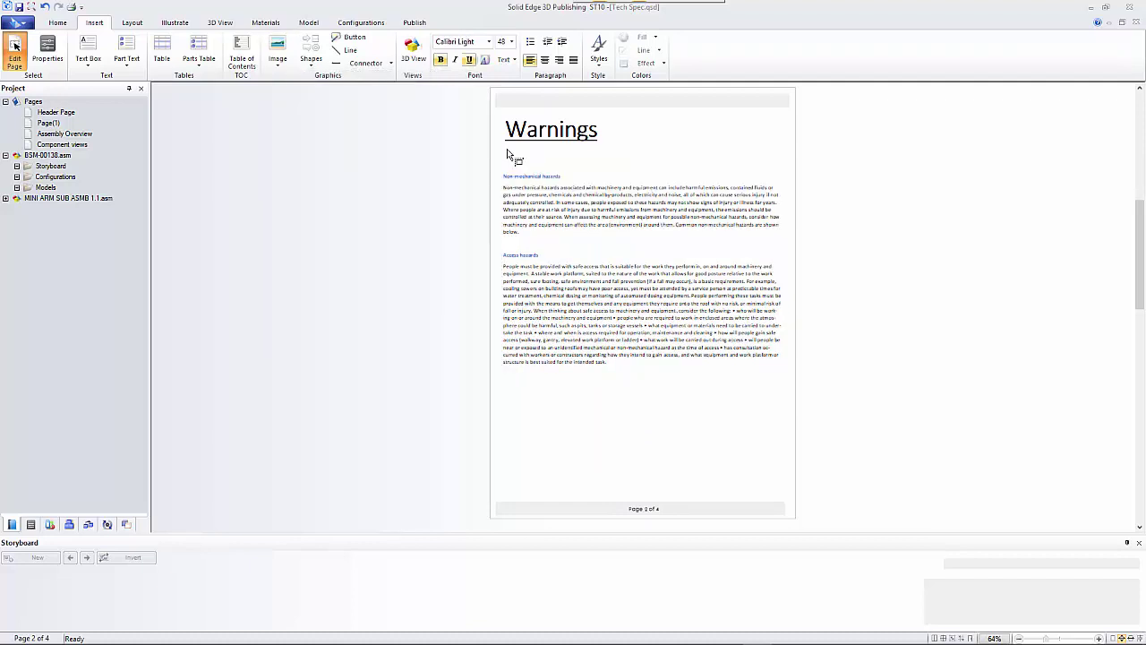
drag(507, 151, 535, 177)
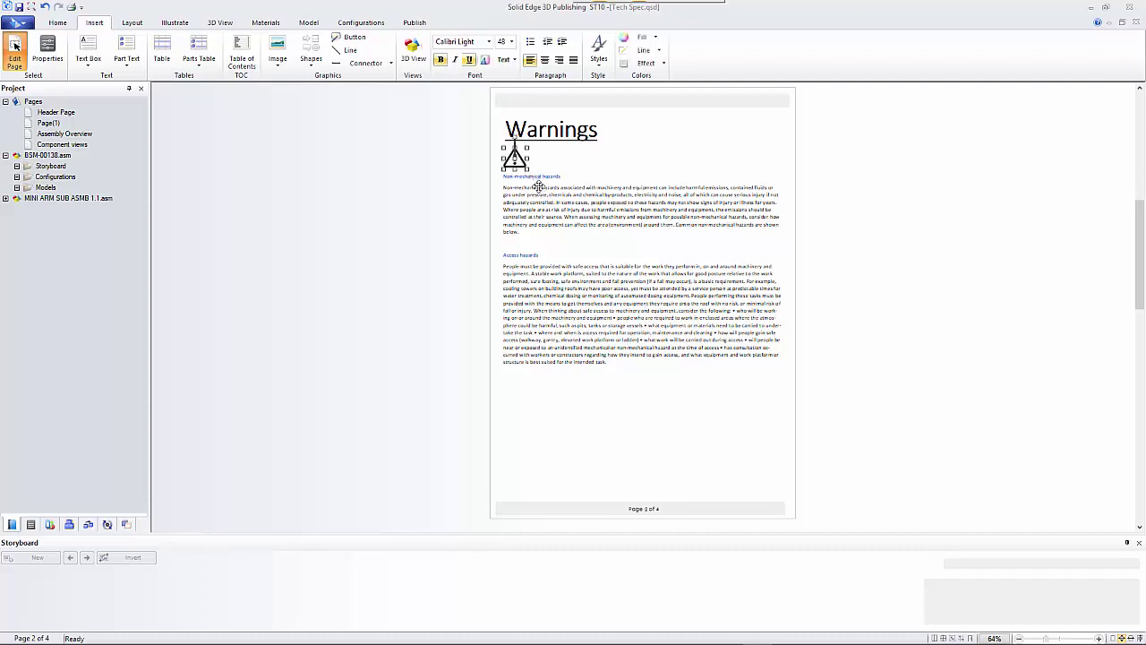
click(560, 163)
key(Escape)
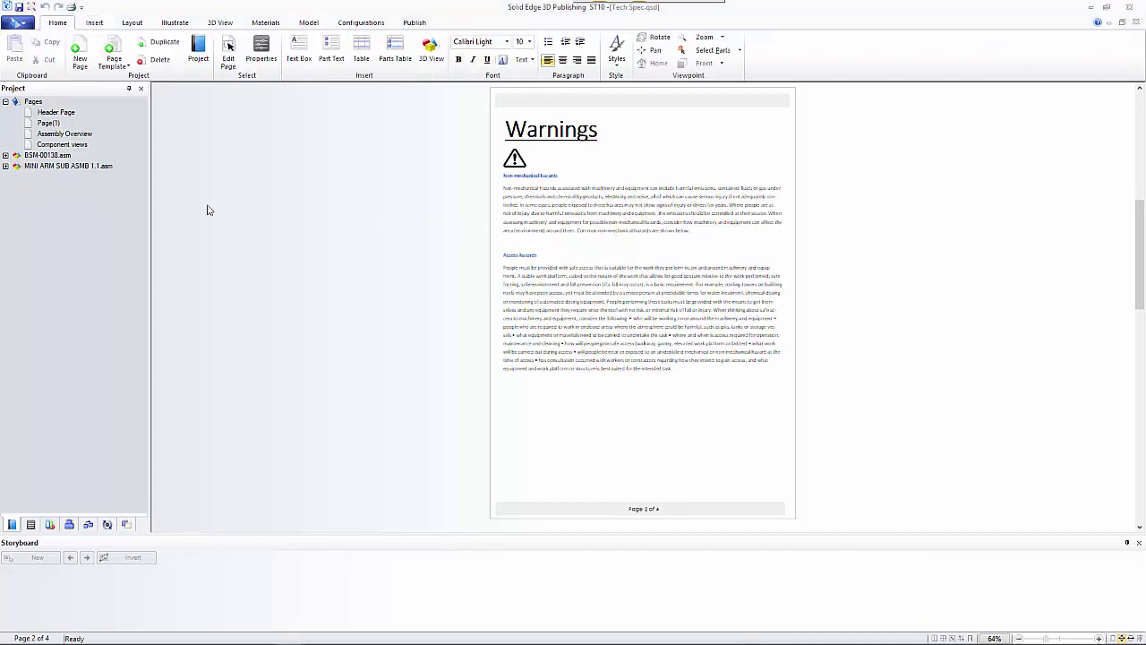
Rename Page(1) as "Warnings" and save the document.
right_click(49, 128)
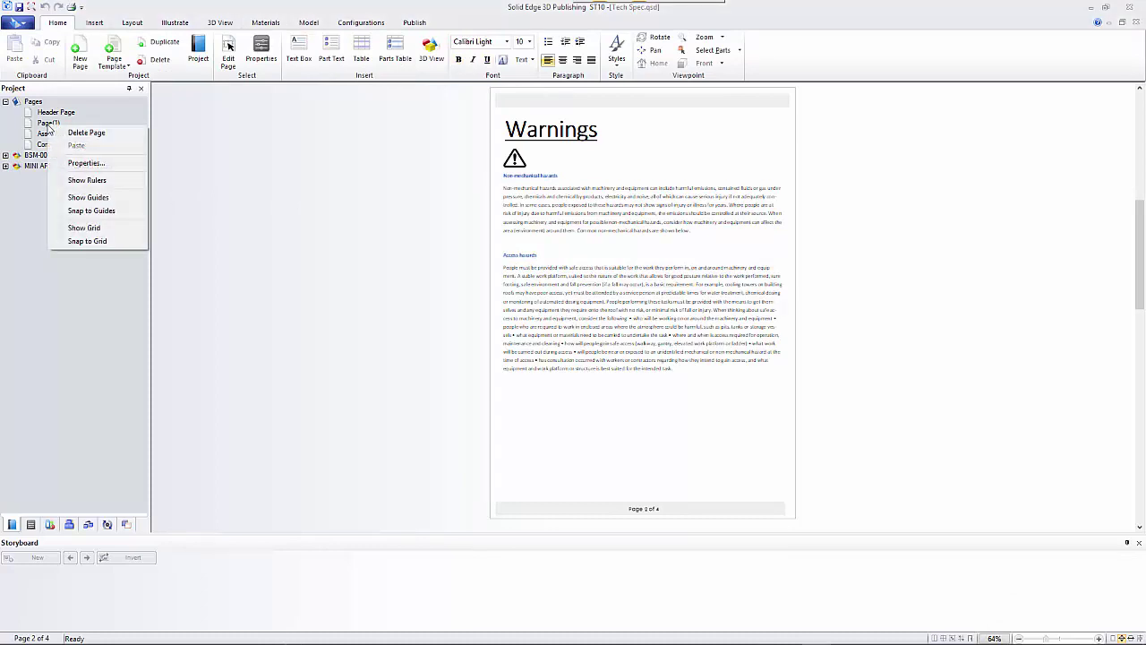
click(81, 163)
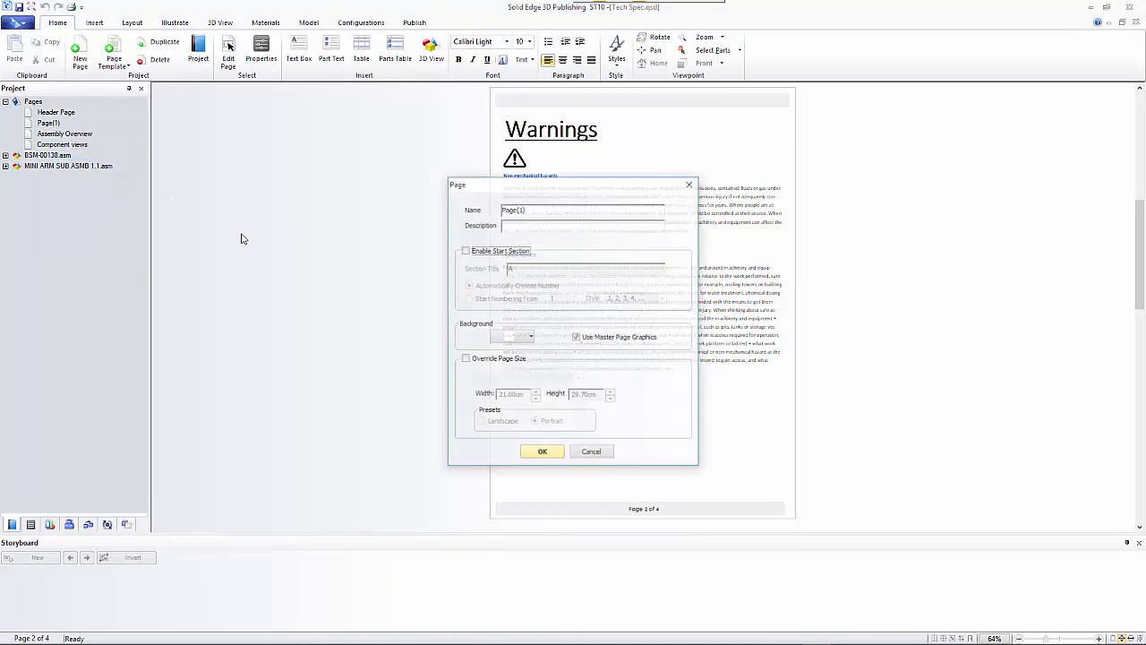
drag(540, 208, 483, 200)
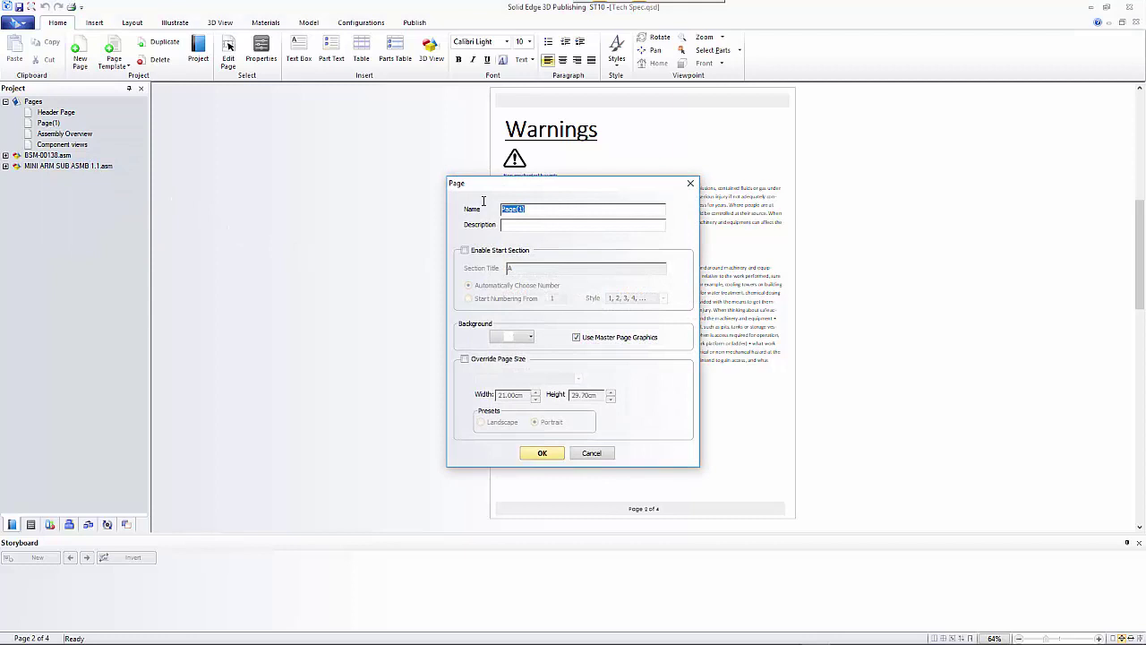
text(Warnings)
click(541, 453)
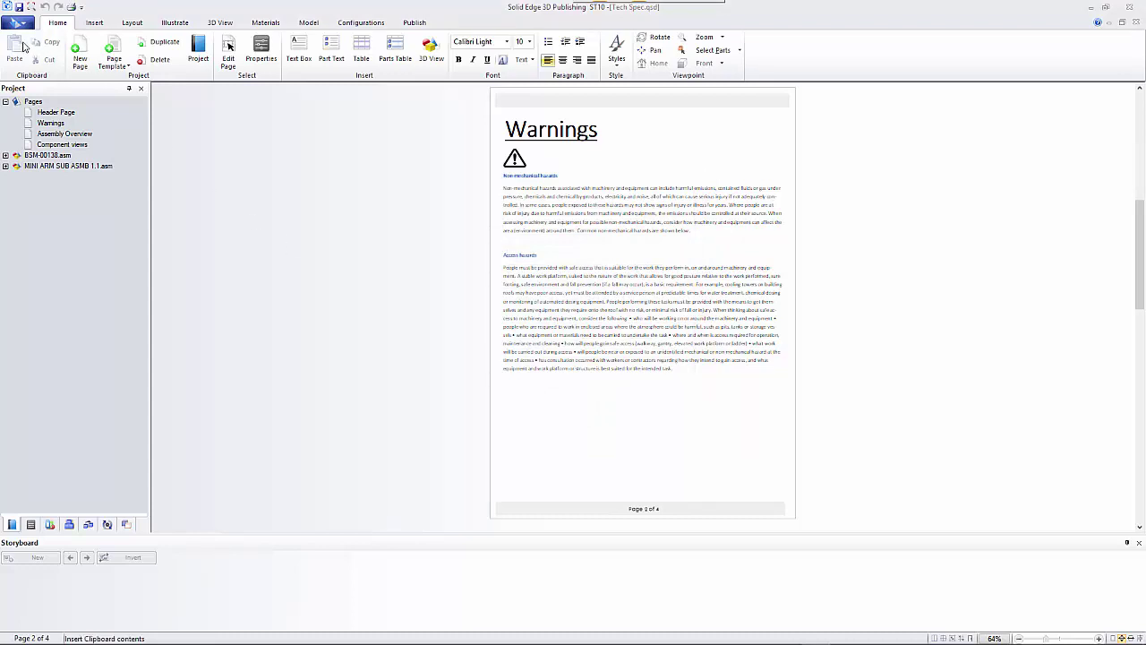
key(ctrl+s)
Save the document as the Siemens template Tech Spec.qst in the Files folder, with template type 3D Publishing Document Template.
click(20, 22)
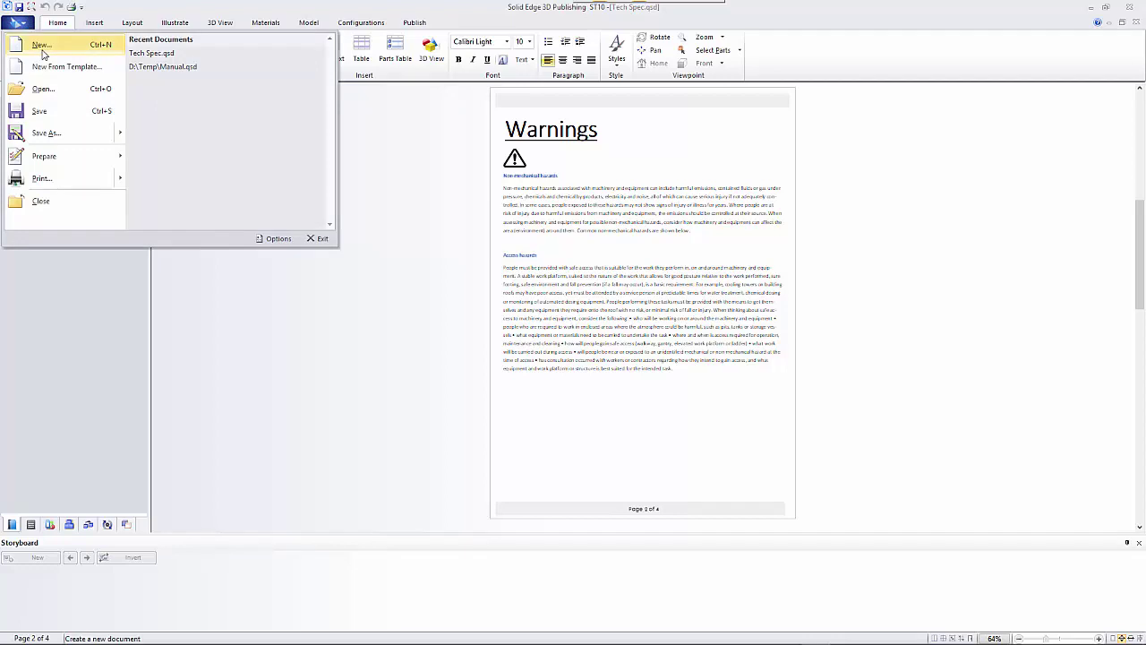
mouse_move(123, 136)
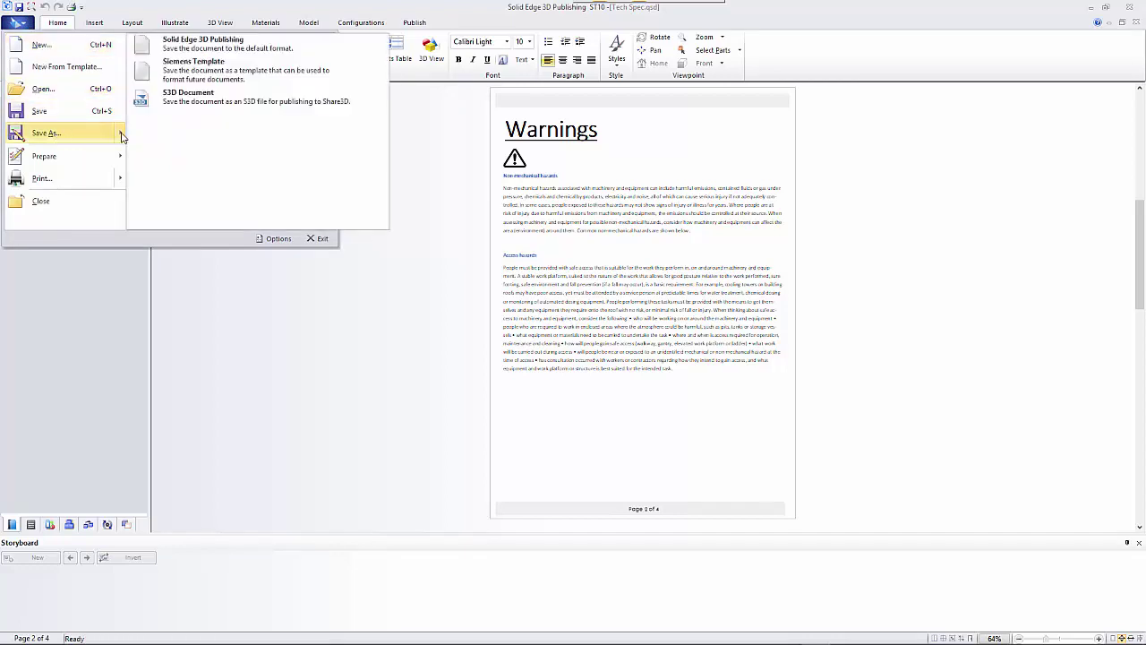
click(208, 79)
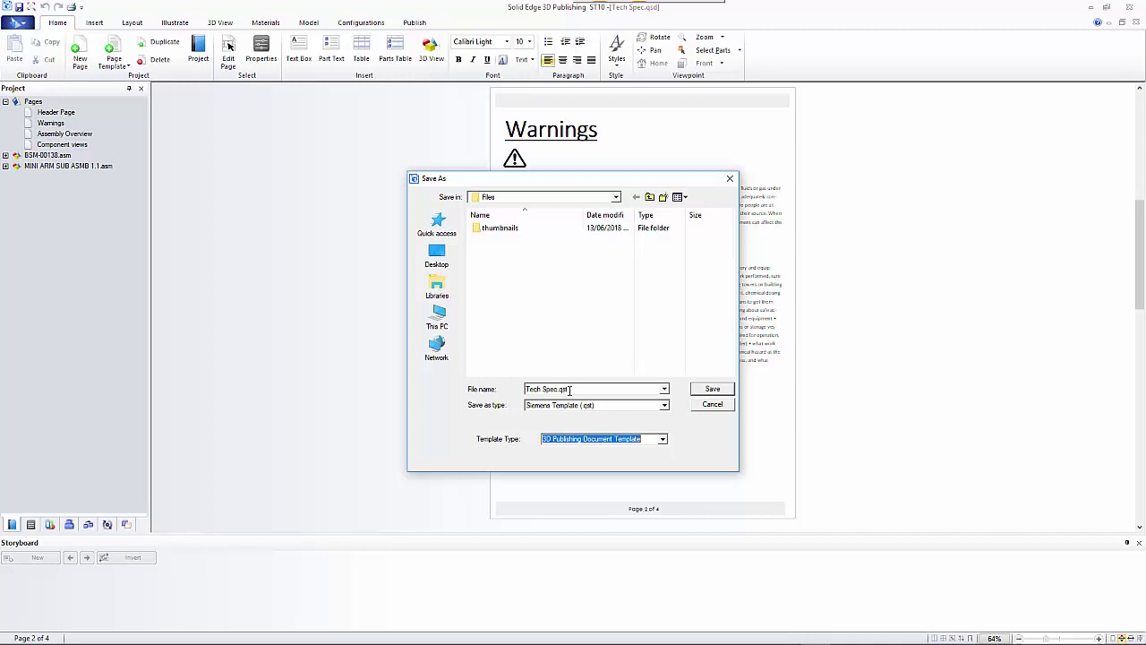
click(712, 389)
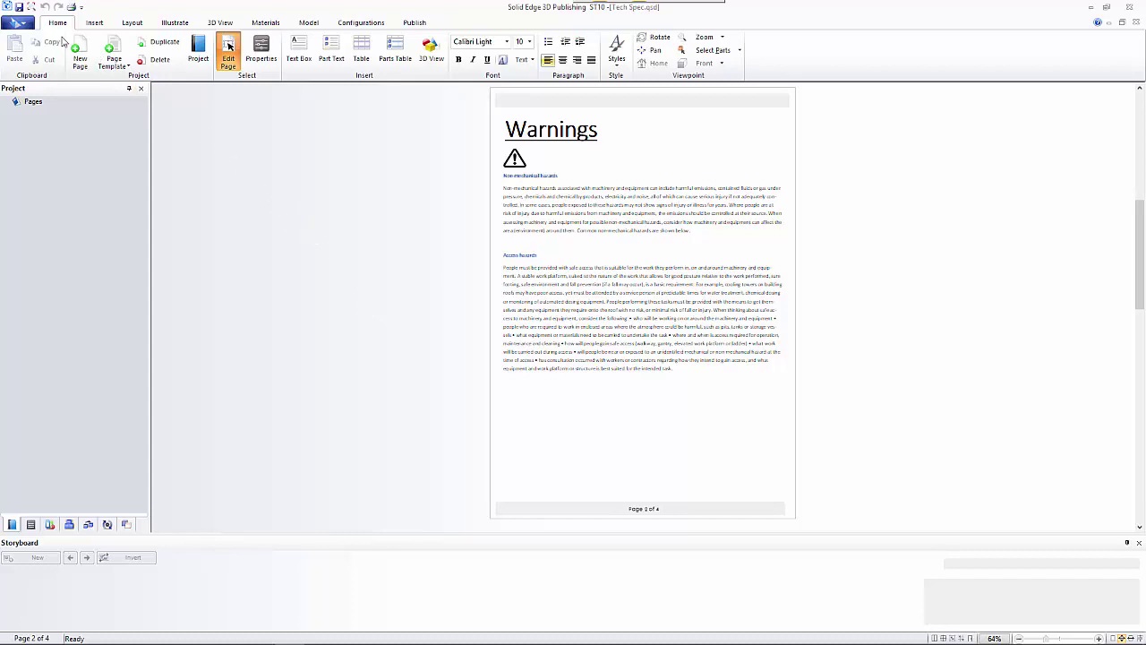
Start a new document from a template and import Tech Spec.qst into the custom templates.
click(26, 23)
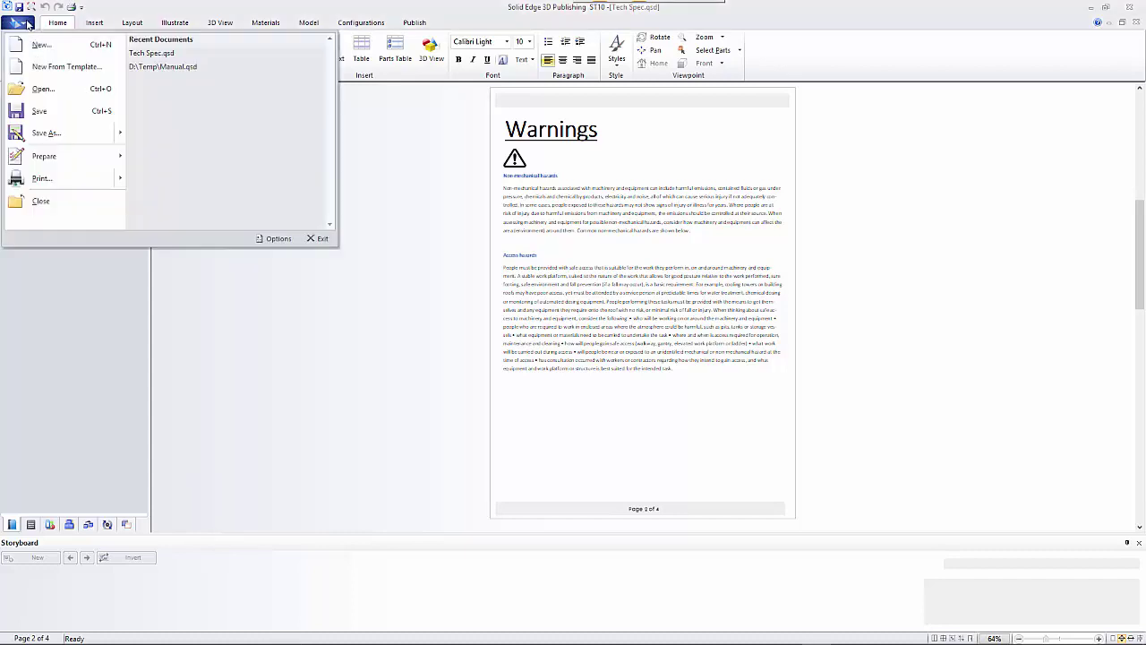
click(56, 66)
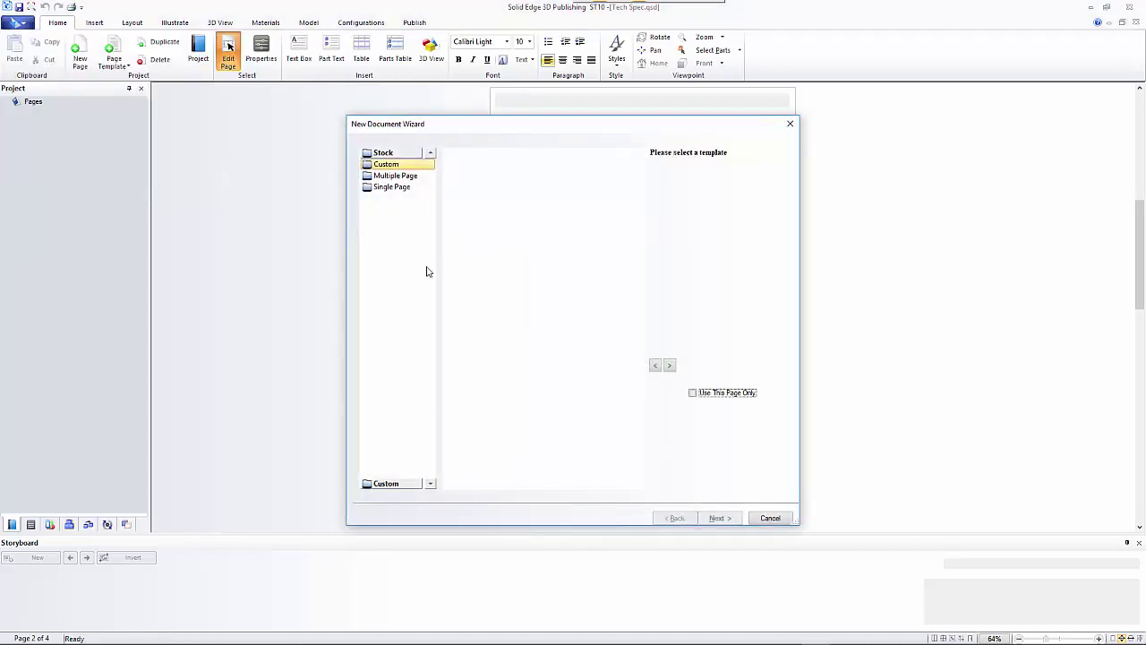
click(390, 485)
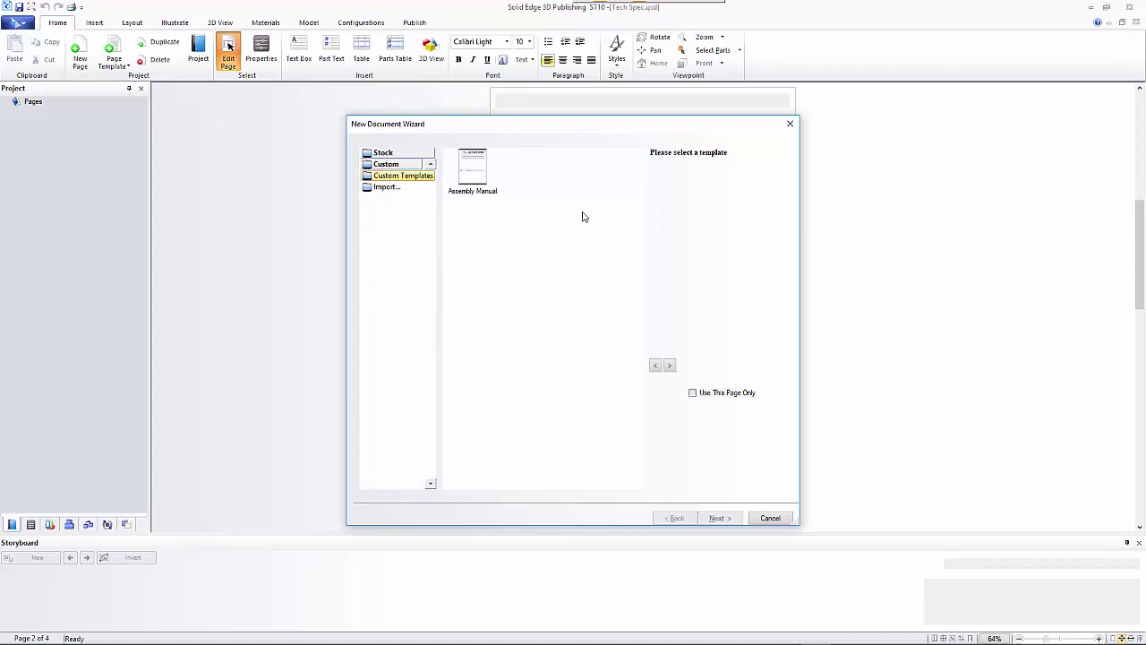
click(386, 186)
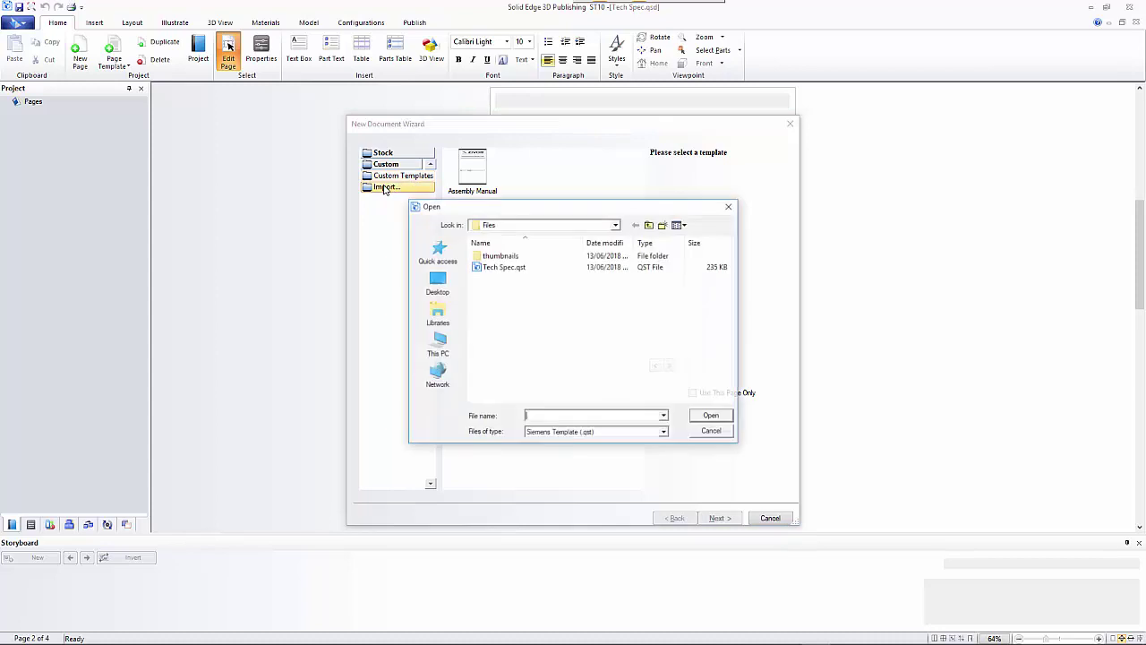
click(514, 271)
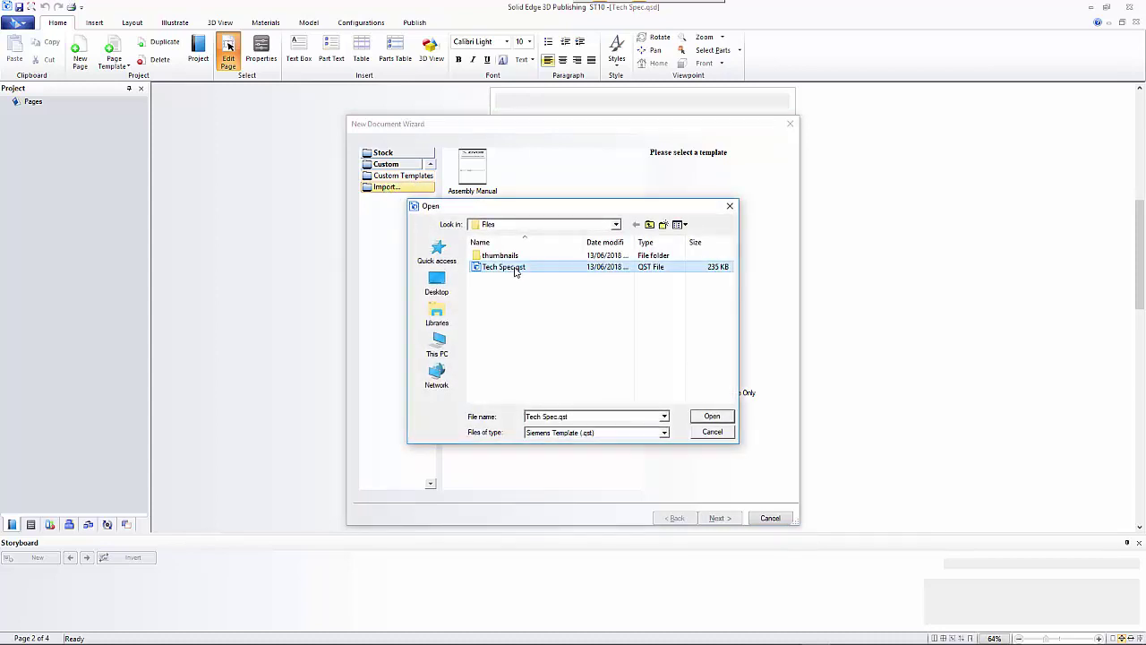
click(713, 417)
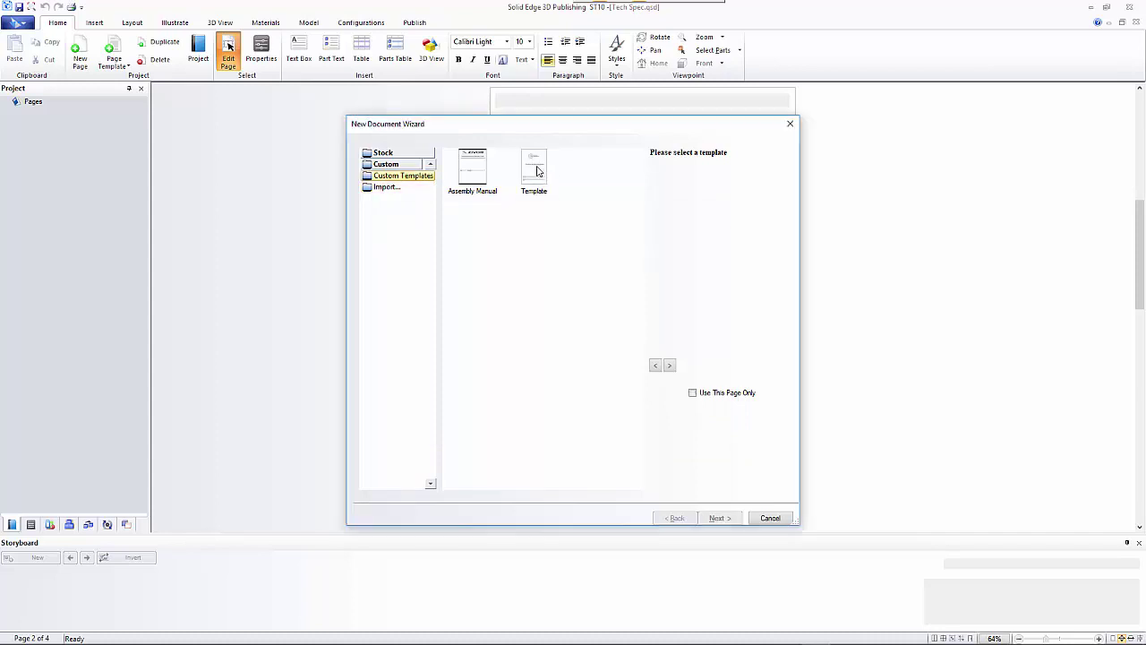
Select the imported custom template and preview its pages from Header Page through Component views and back.
click(538, 170)
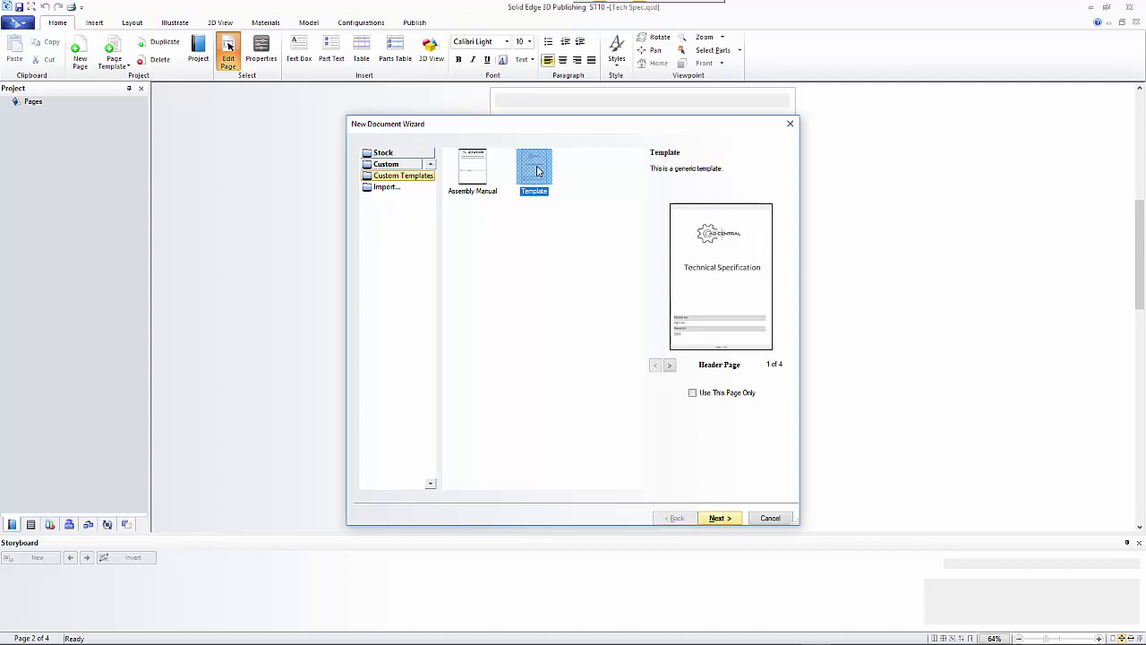
click(670, 365)
click(669, 365)
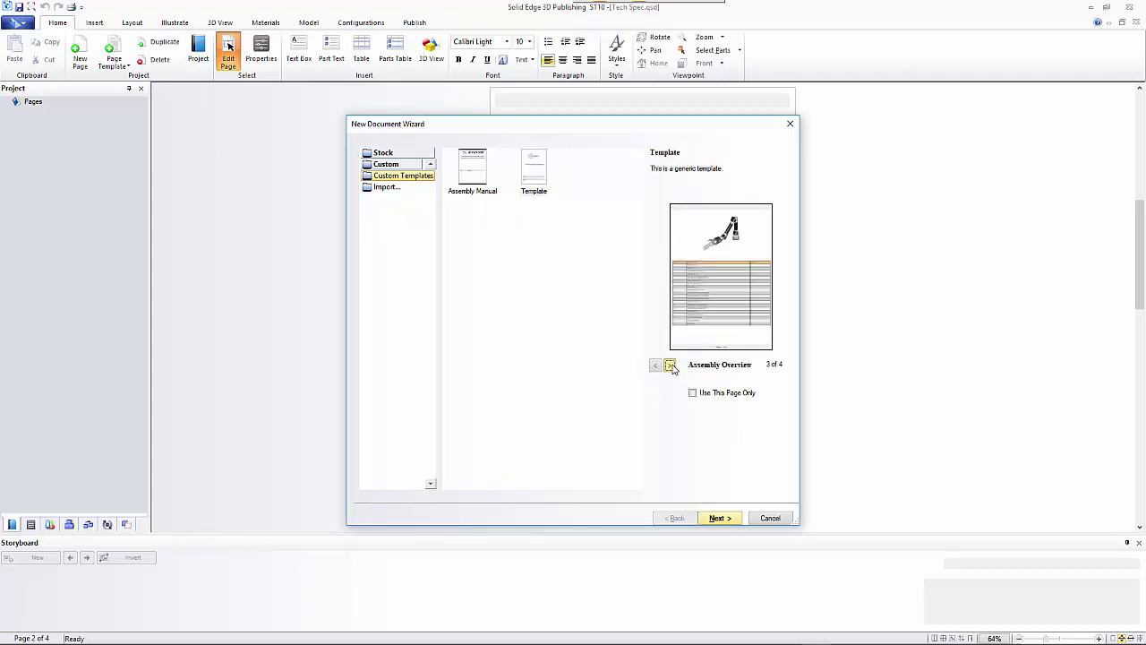
click(669, 365)
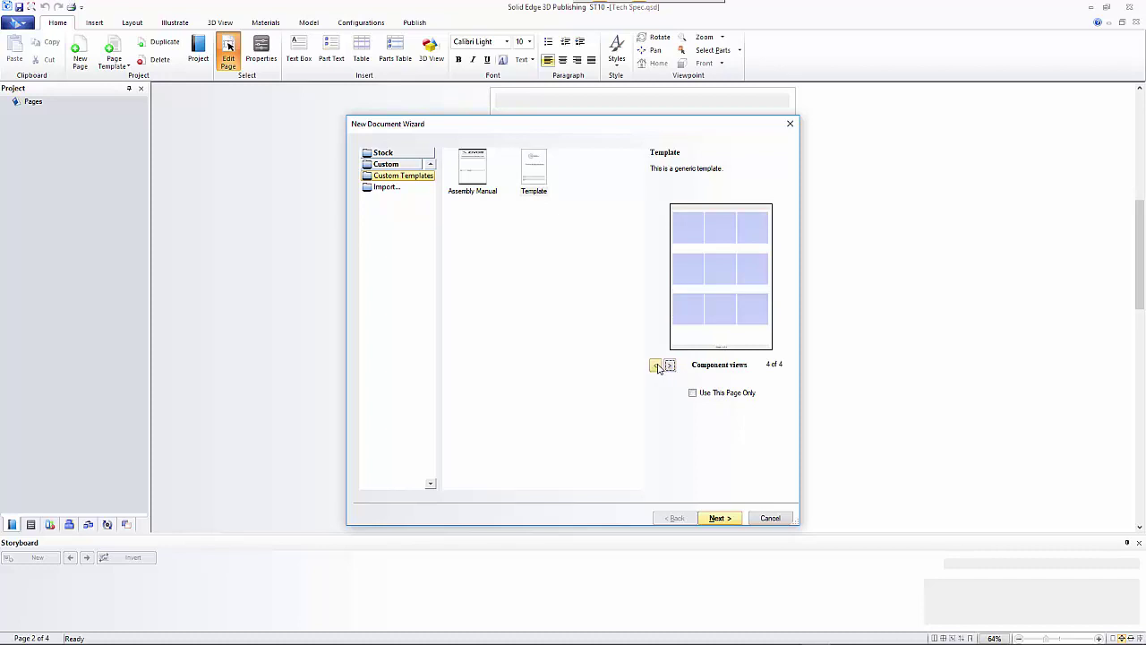
click(655, 365)
click(656, 365)
click(655, 365)
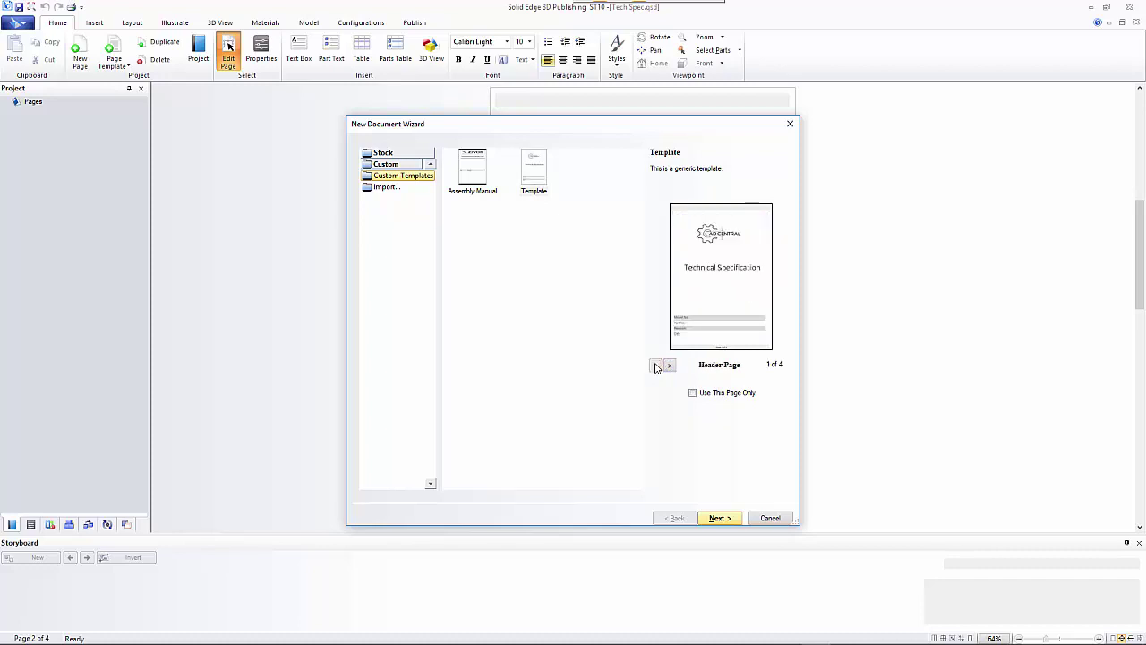
Create the document from the template's Header Page only, using MINI ARM SUB ASMB 1.1.asm as the 3D model.
click(694, 397)
click(728, 520)
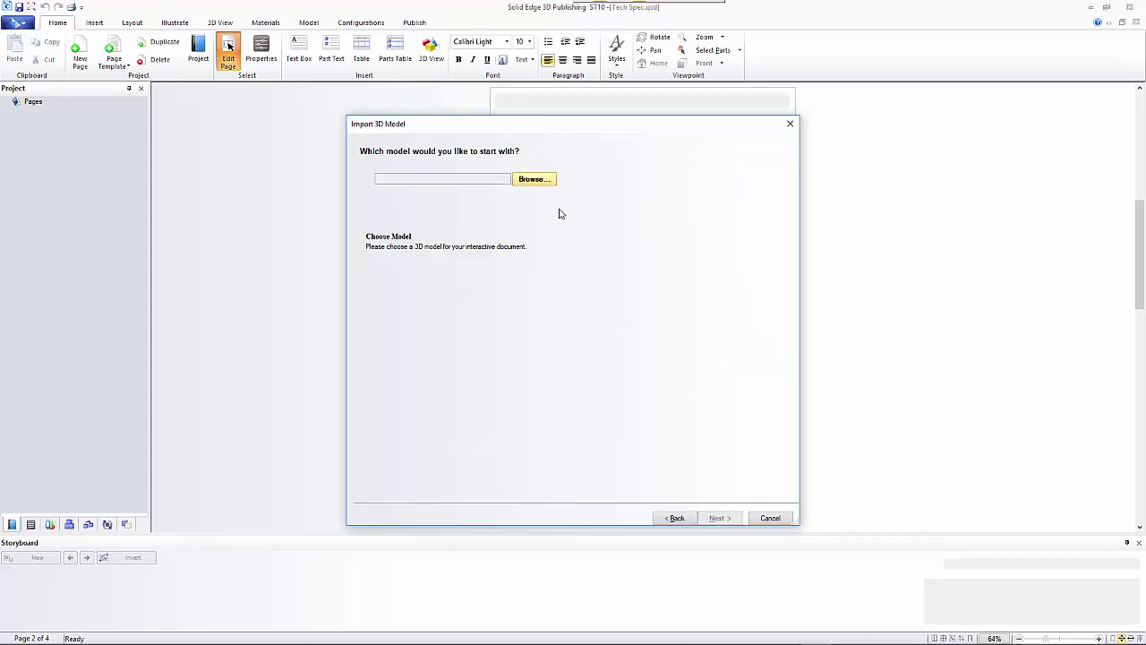
click(539, 184)
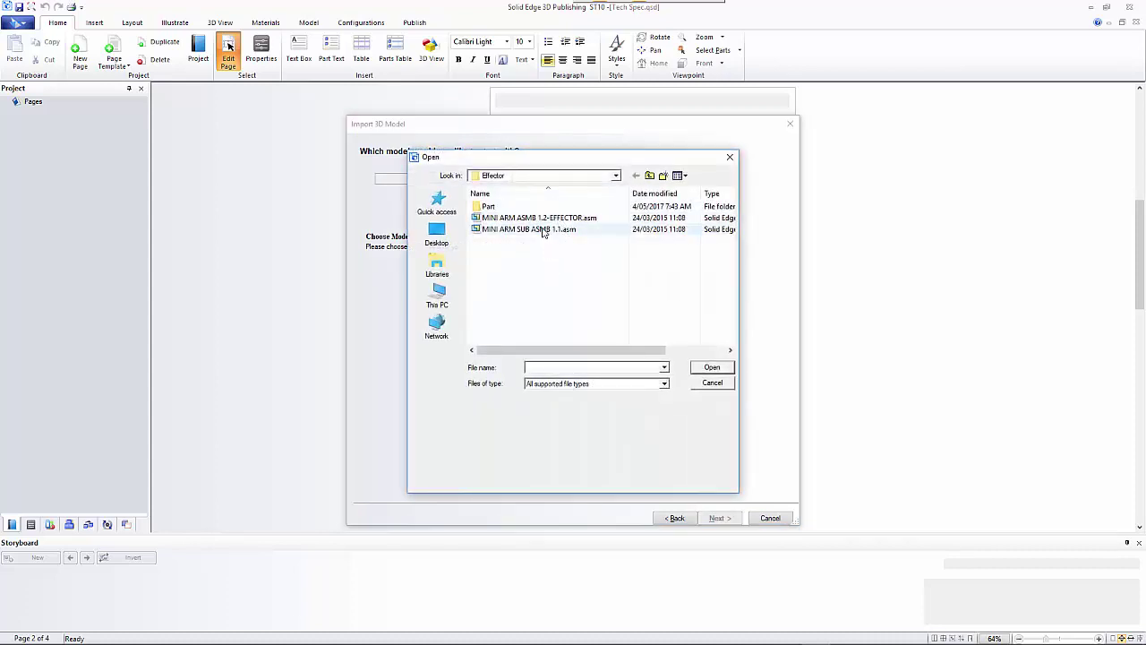
click(543, 230)
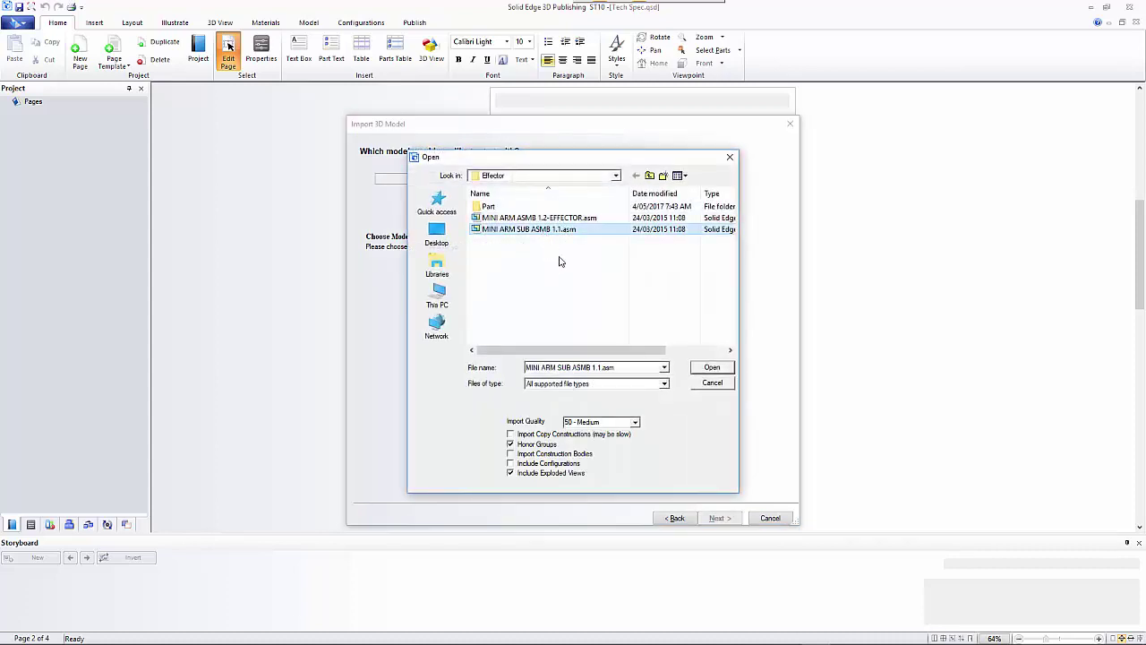
click(712, 368)
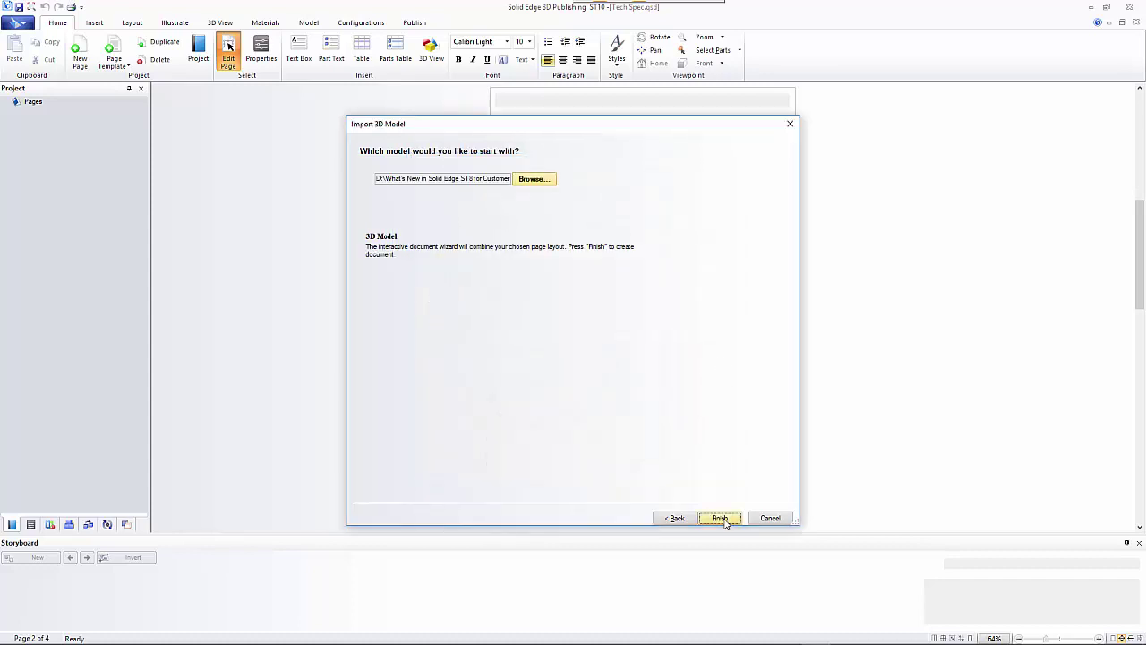
click(722, 518)
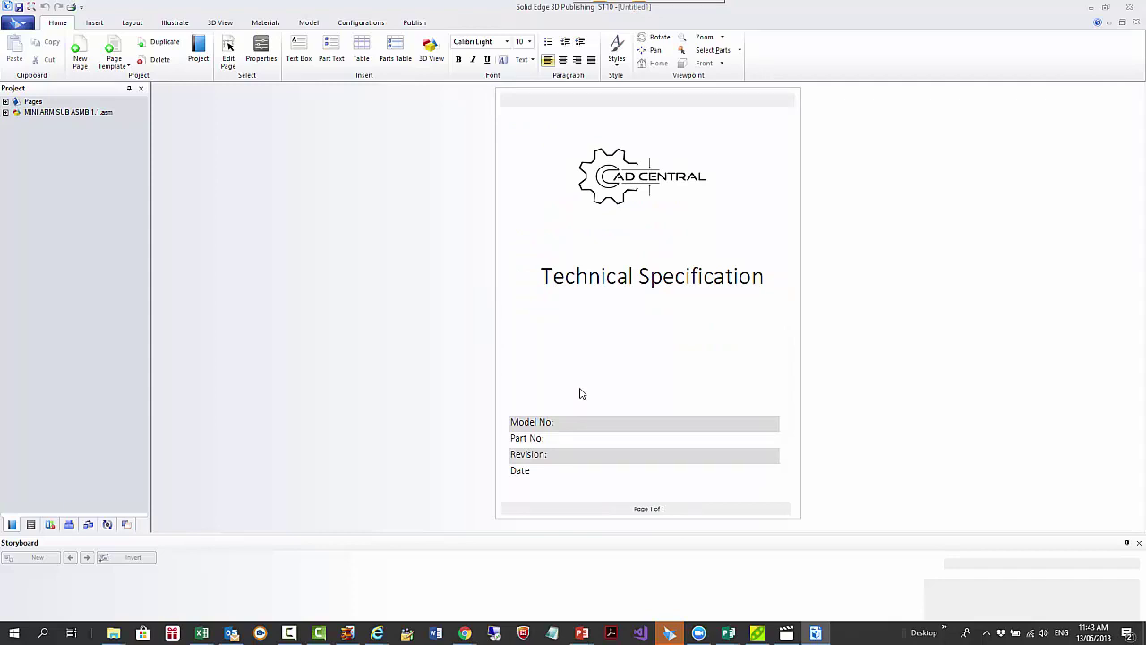
Add the Warnings page from the document's page templates as a single page with Quick Insert.
click(5, 102)
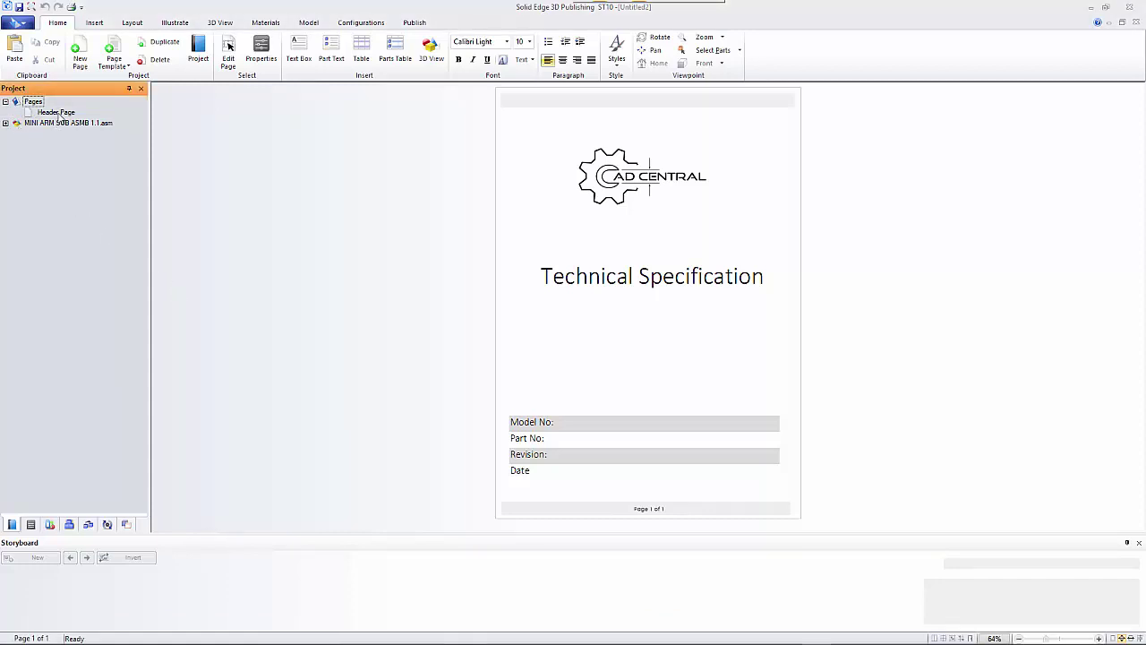
click(122, 72)
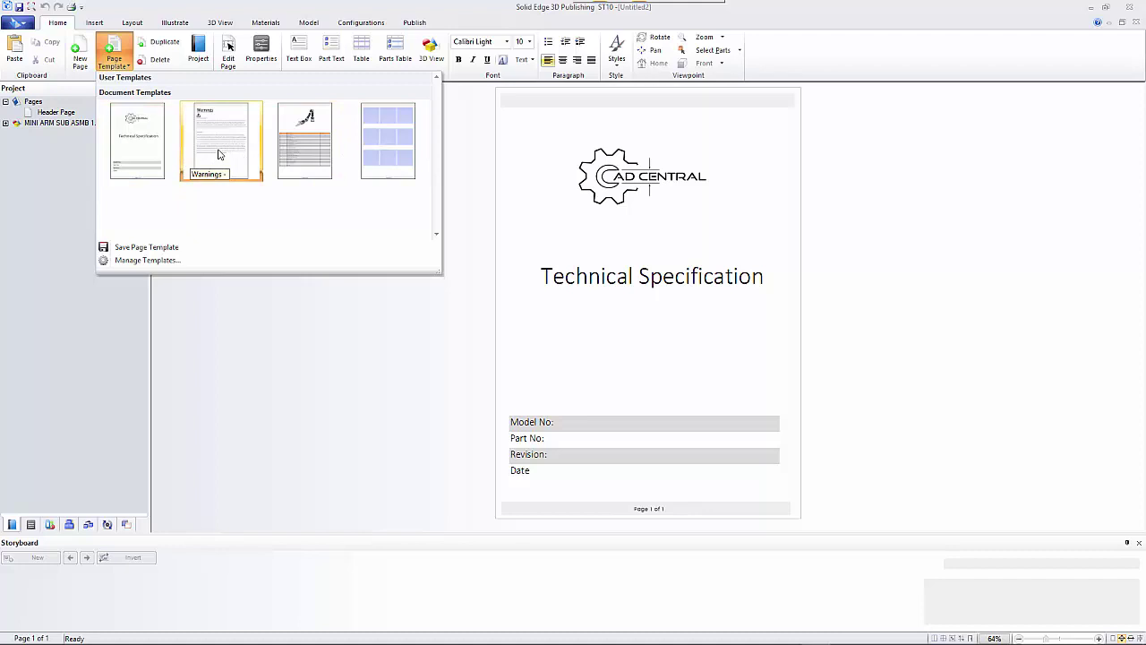
click(236, 177)
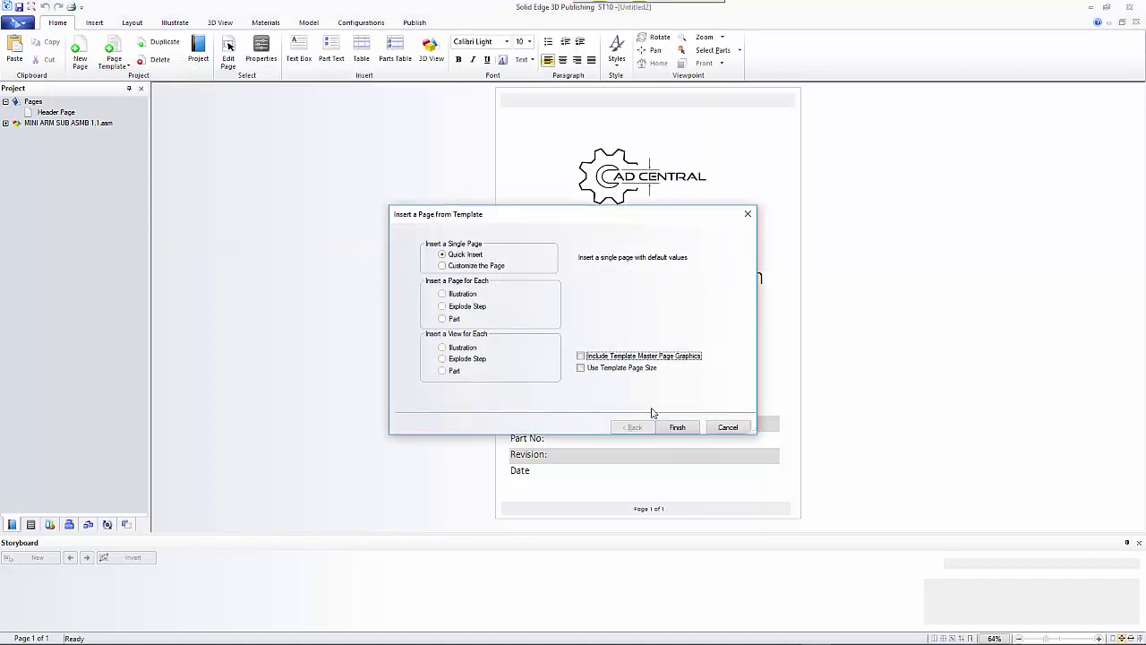
click(676, 428)
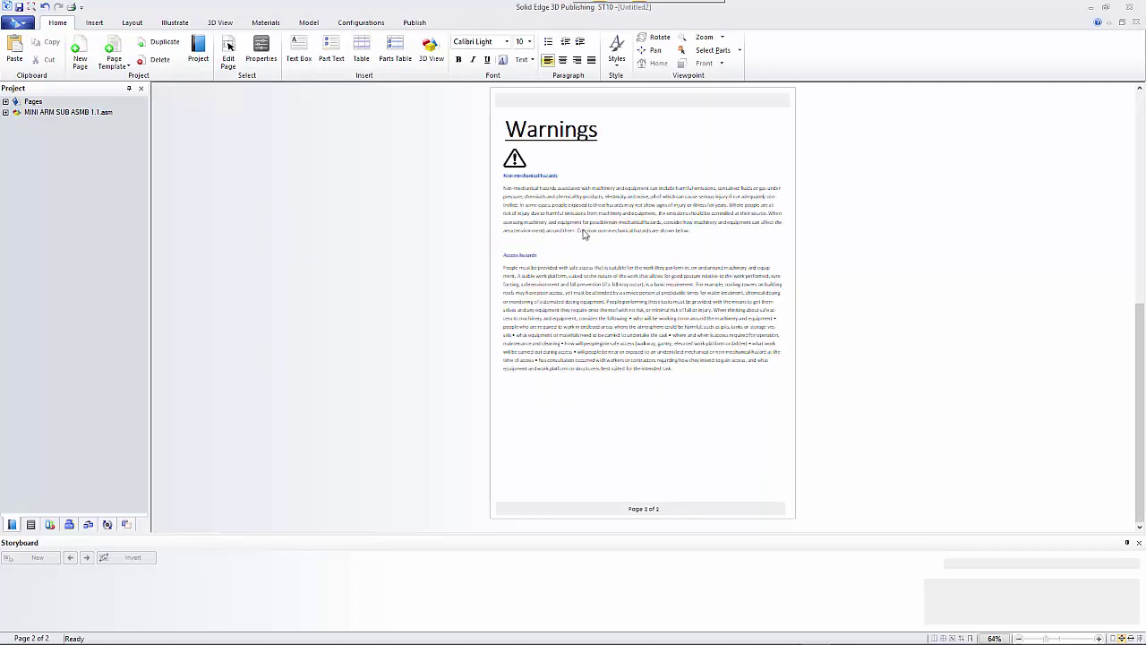
Add the Assembly Overview template page as a customized single page for MINI ARM SUB ASMB 1.1.asm with the Master Parts List.
click(114, 55)
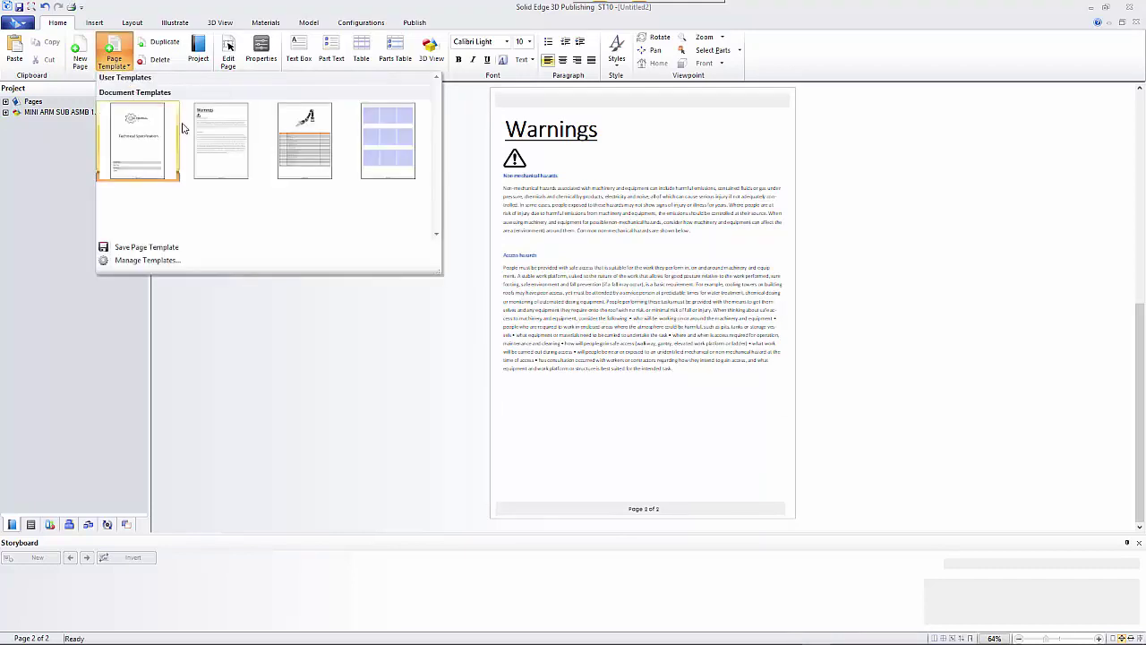
click(318, 158)
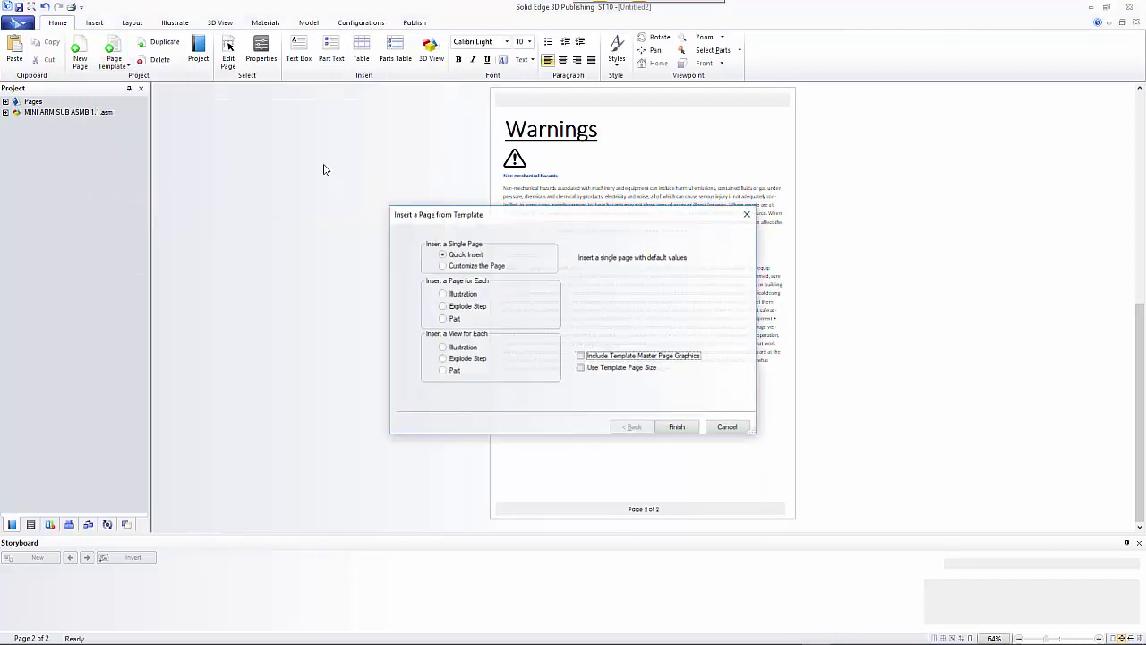
click(466, 267)
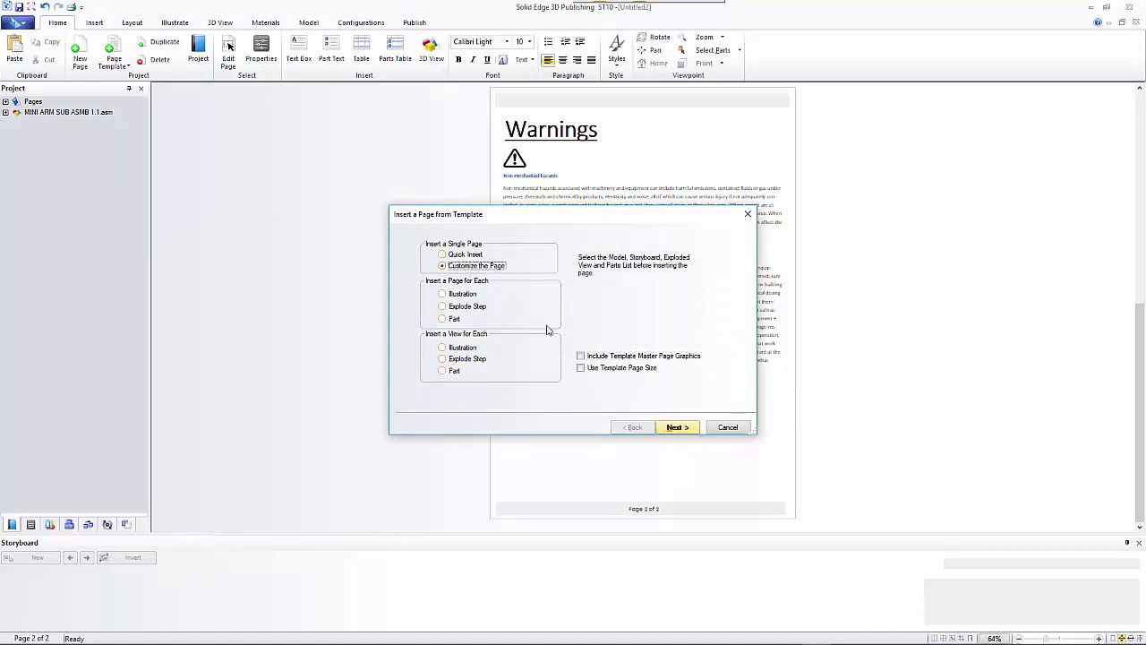
click(673, 427)
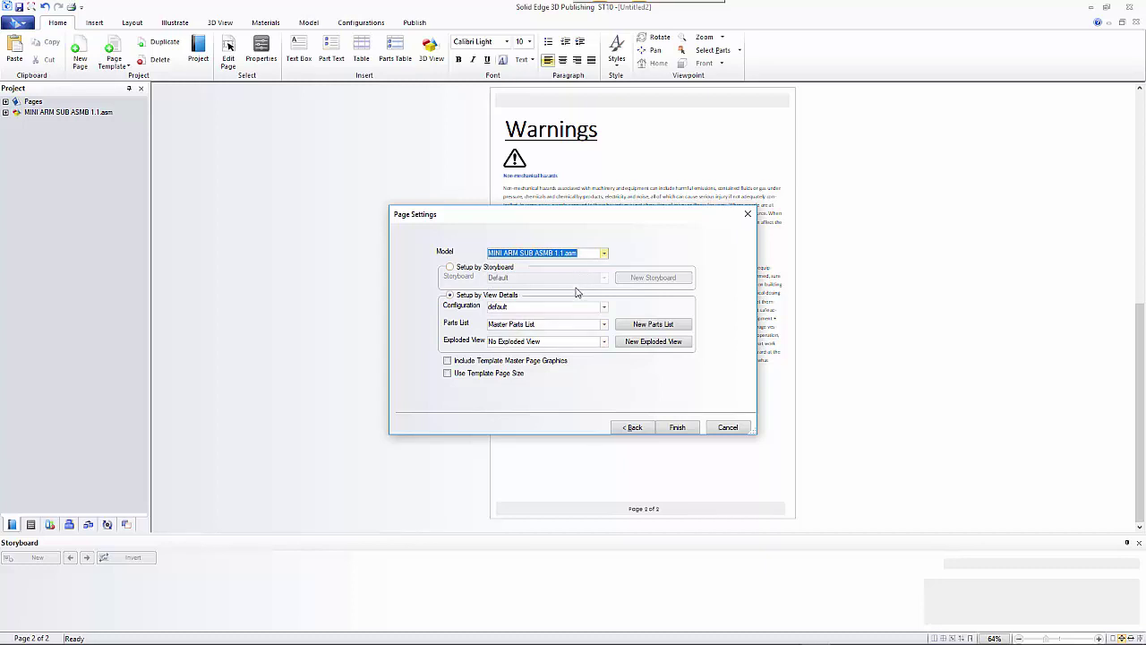
click(673, 427)
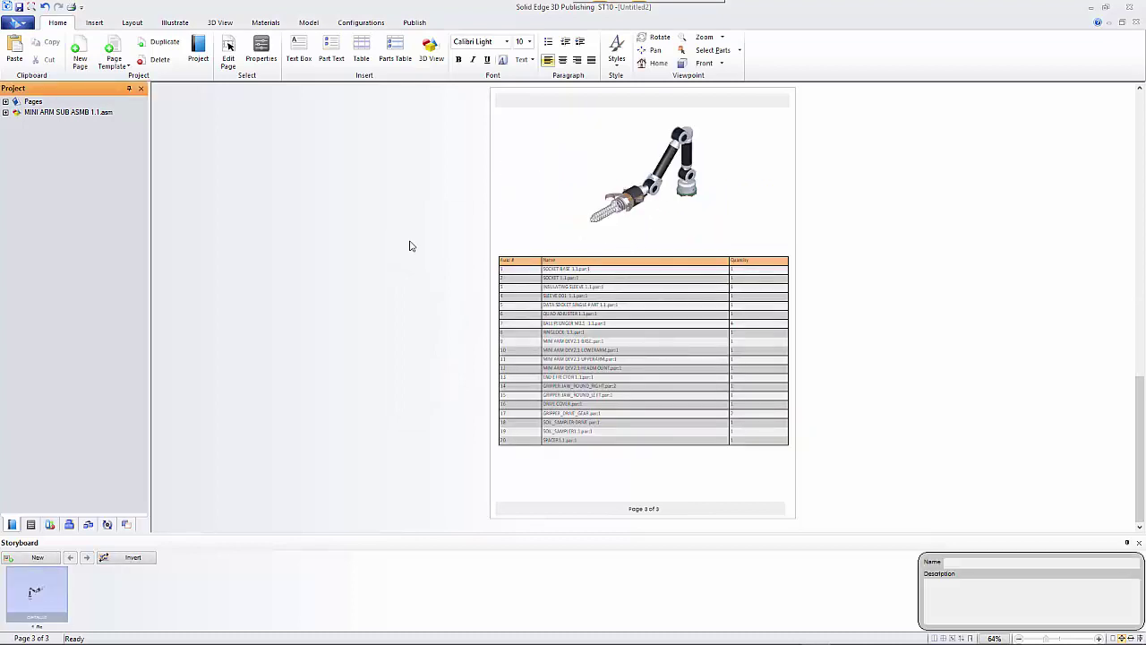
Add Component views template pages with a view for each part of MINI ARM SUB ASMB 1.1.asm, showing one part per row.
click(125, 66)
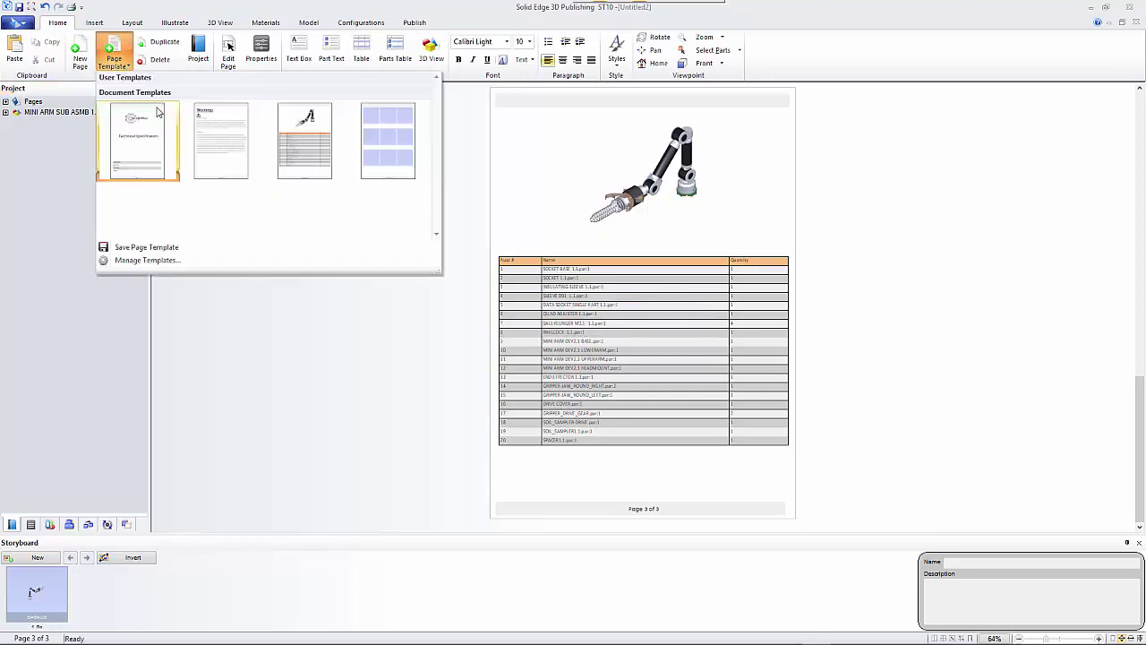
click(382, 141)
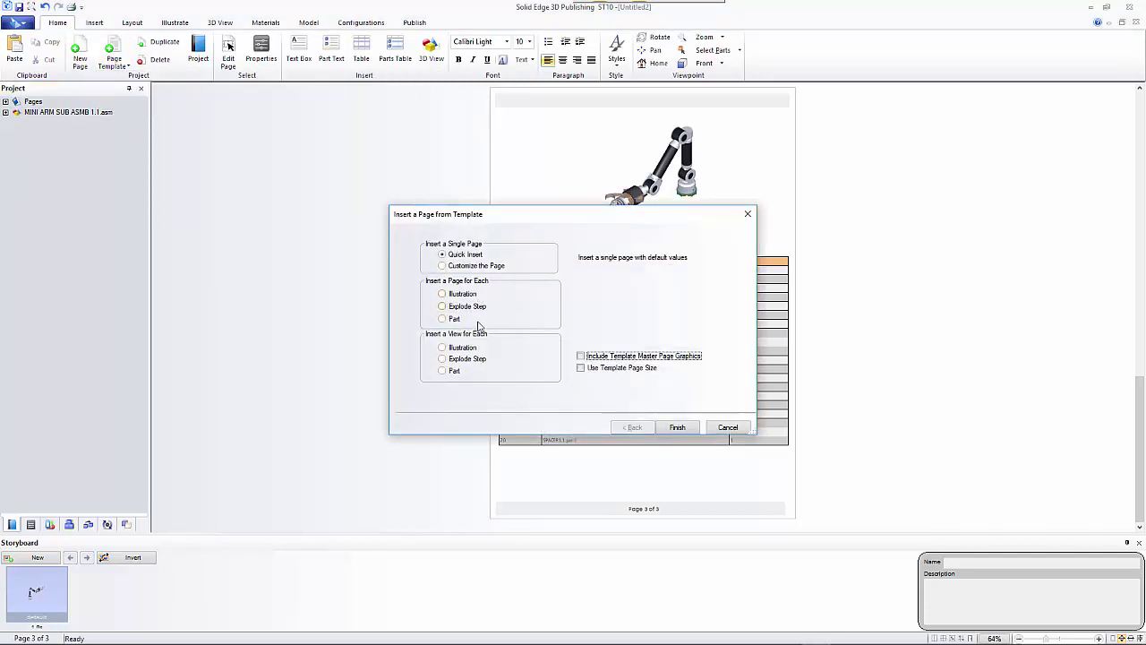
click(454, 370)
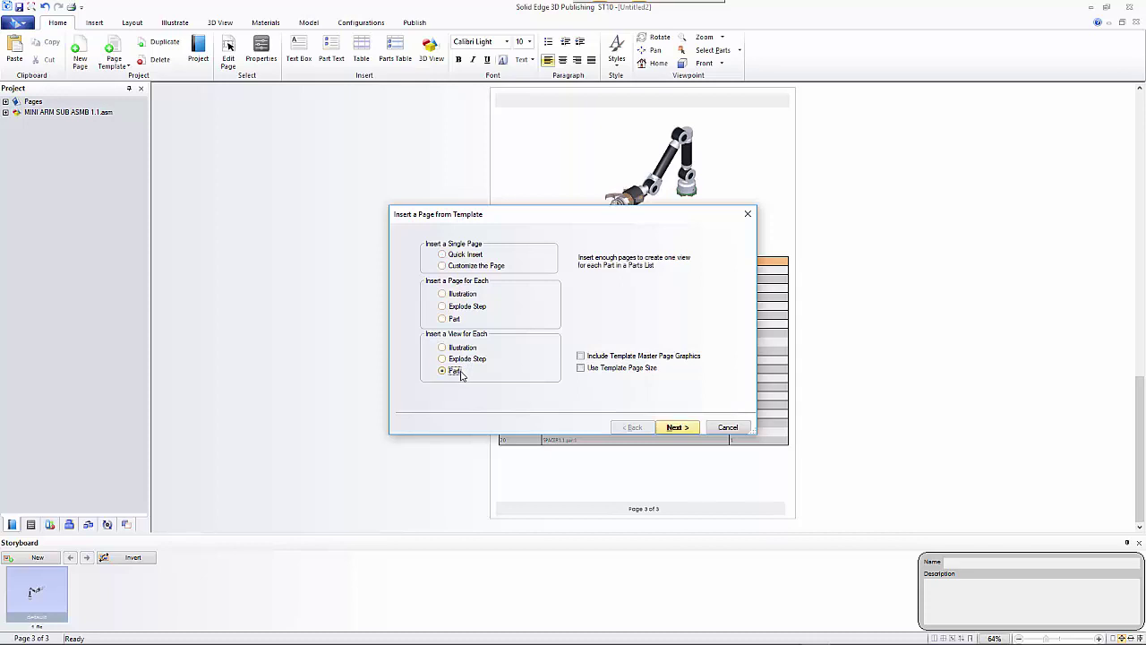
click(676, 427)
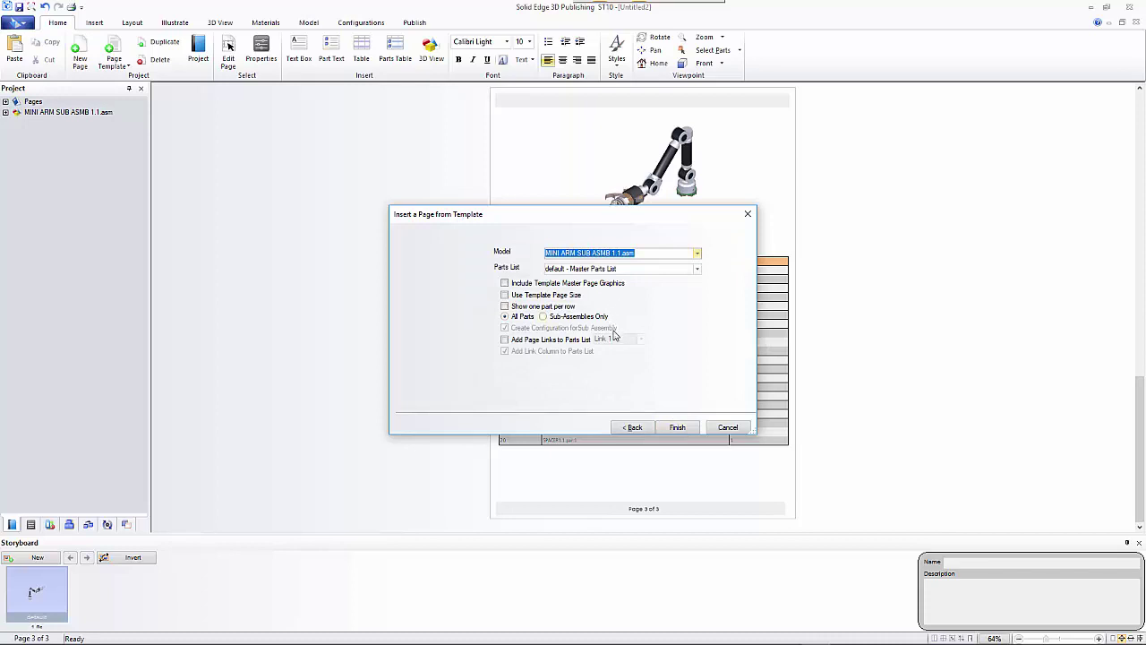
click(555, 308)
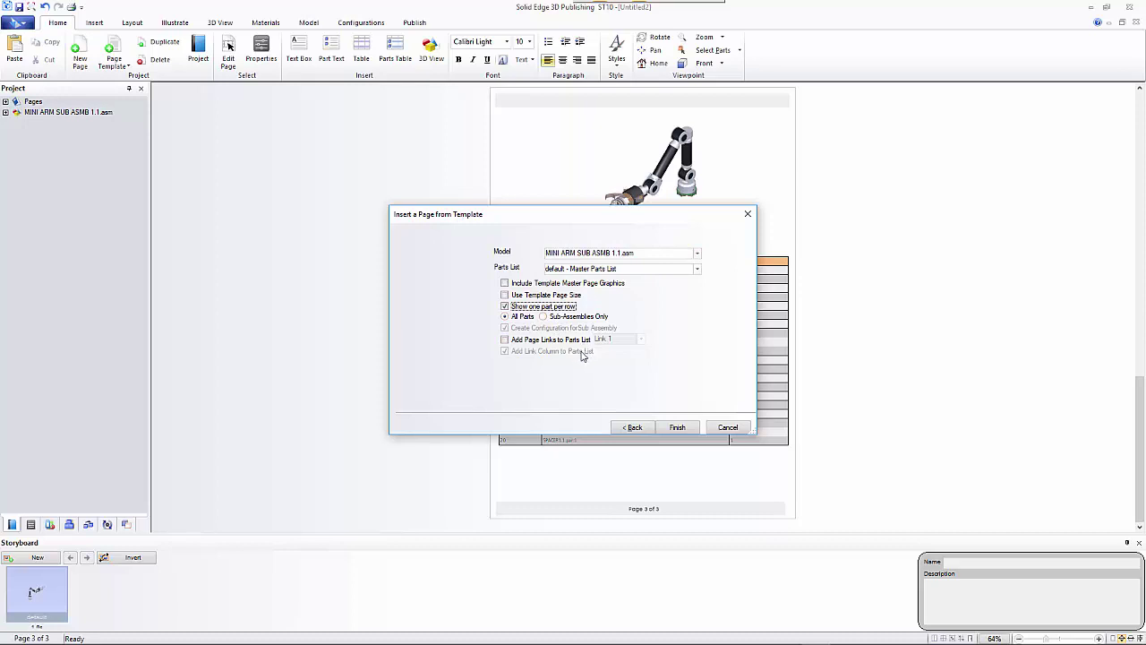
click(676, 424)
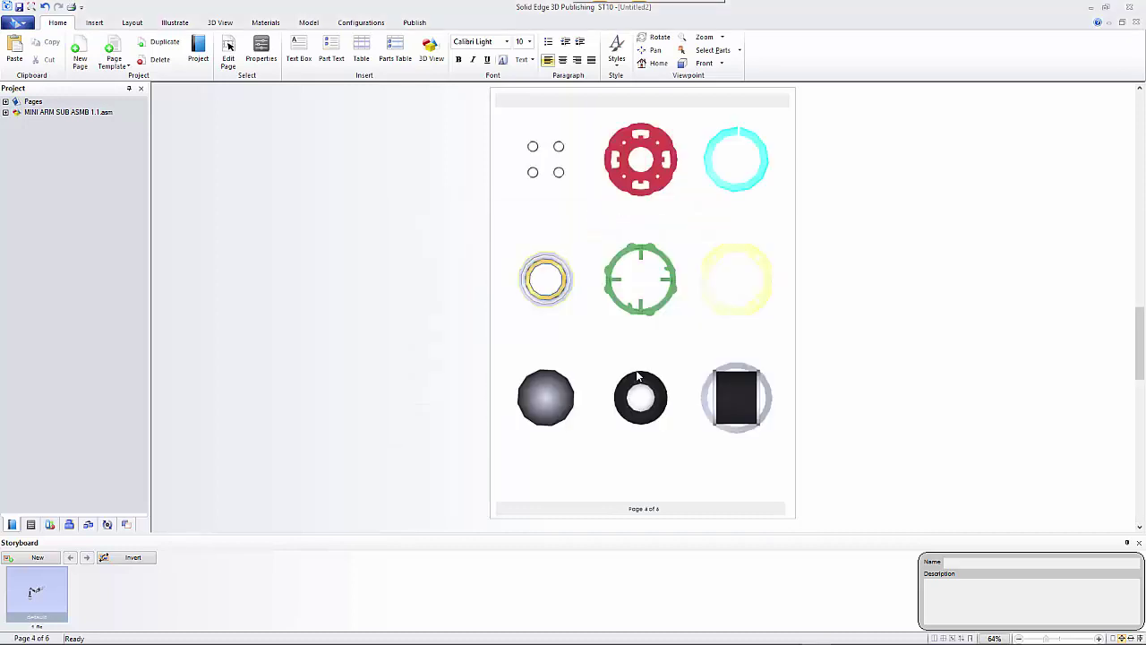
Delete the seven surplus full-assembly views from Page(2), keeping the two part views, and leave page editing.
click(6, 101)
click(47, 156)
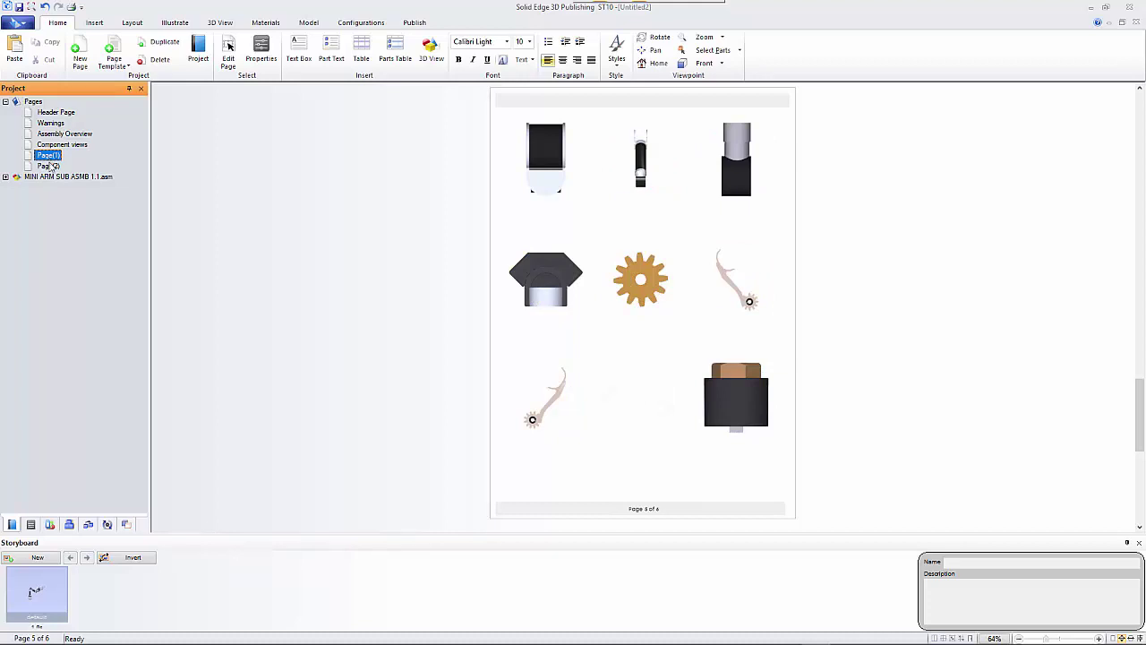
click(49, 166)
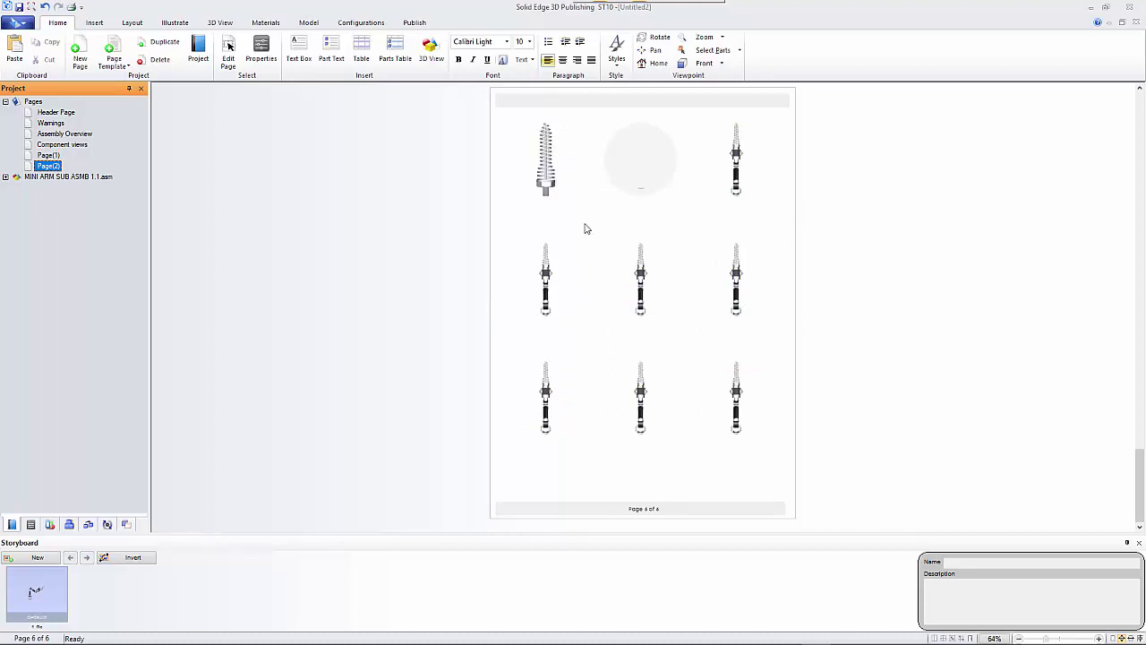
click(555, 179)
click(229, 46)
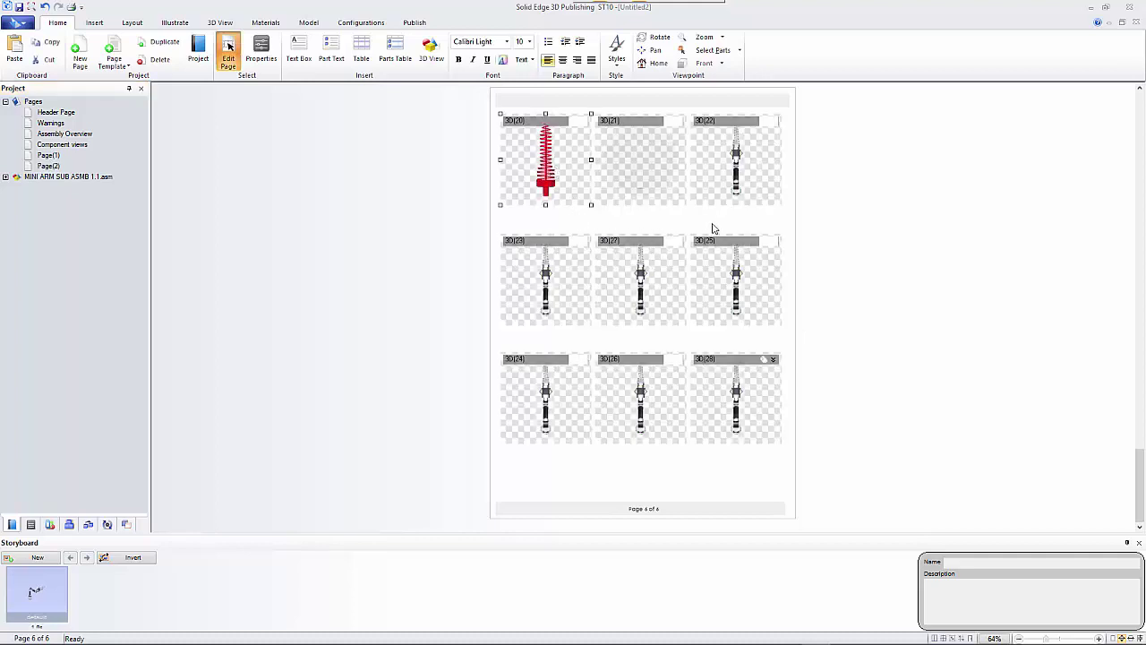
click(714, 187)
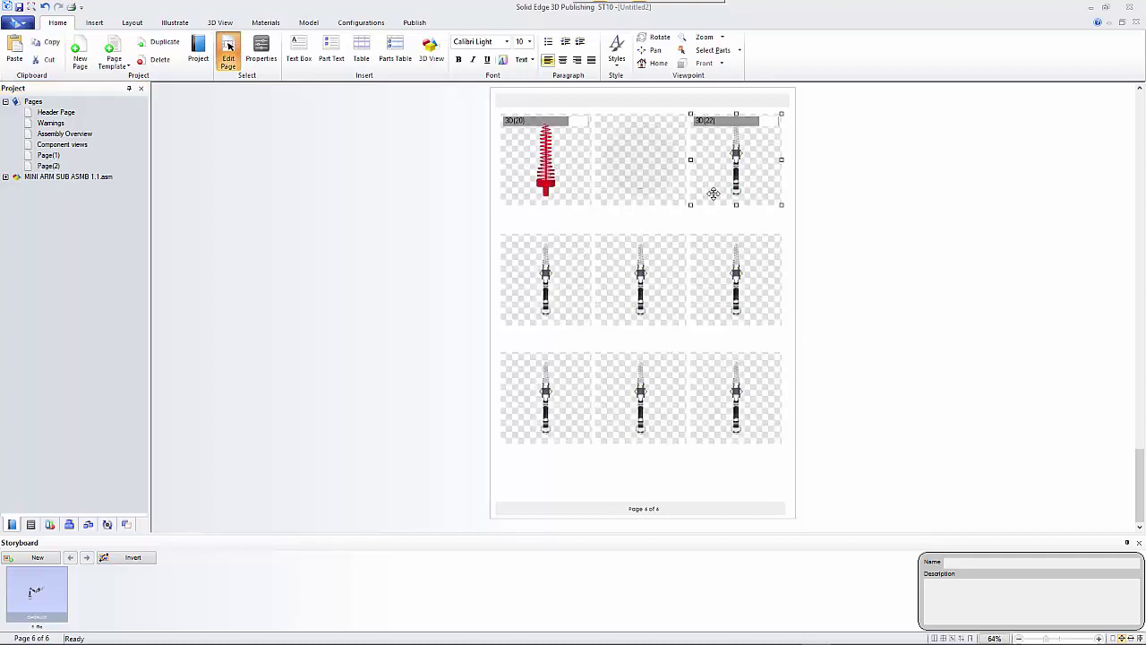
ctrl+click(729, 288)
ctrl+click(627, 287)
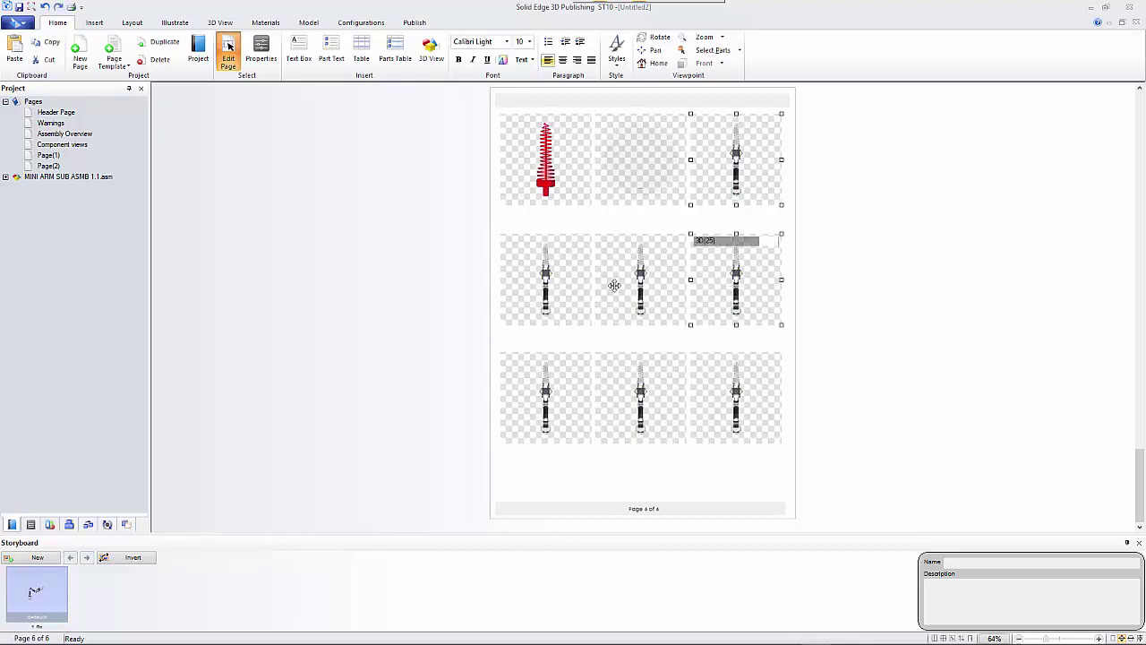
ctrl+click(573, 289)
ctrl+click(580, 374)
ctrl+click(631, 380)
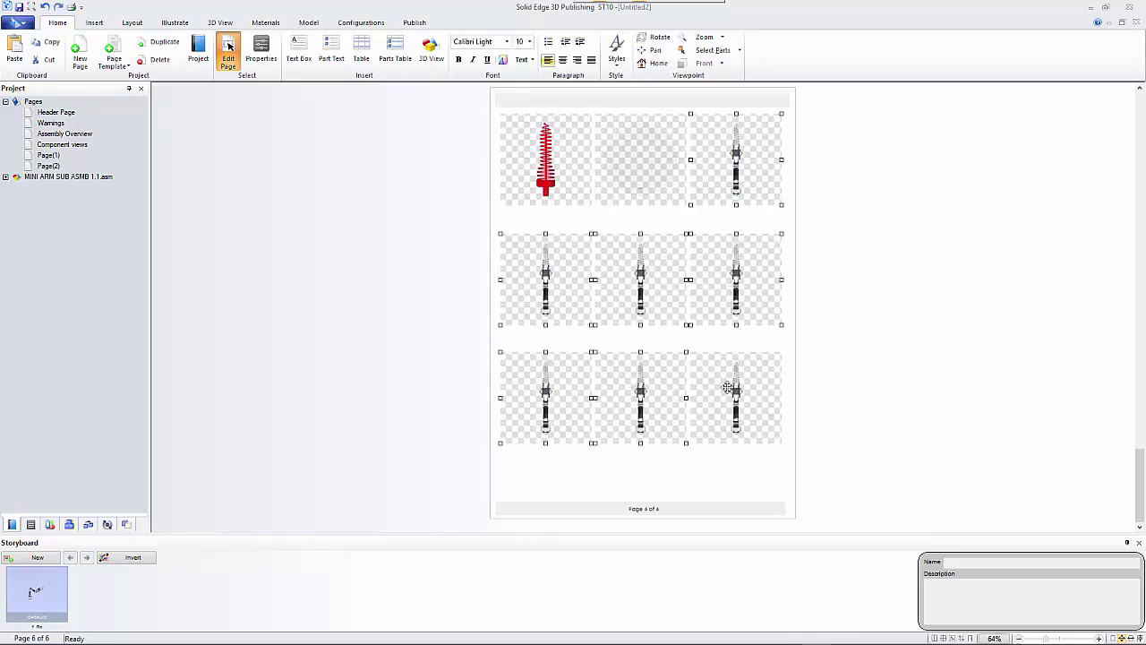
ctrl+click(729, 386)
key(Delete)
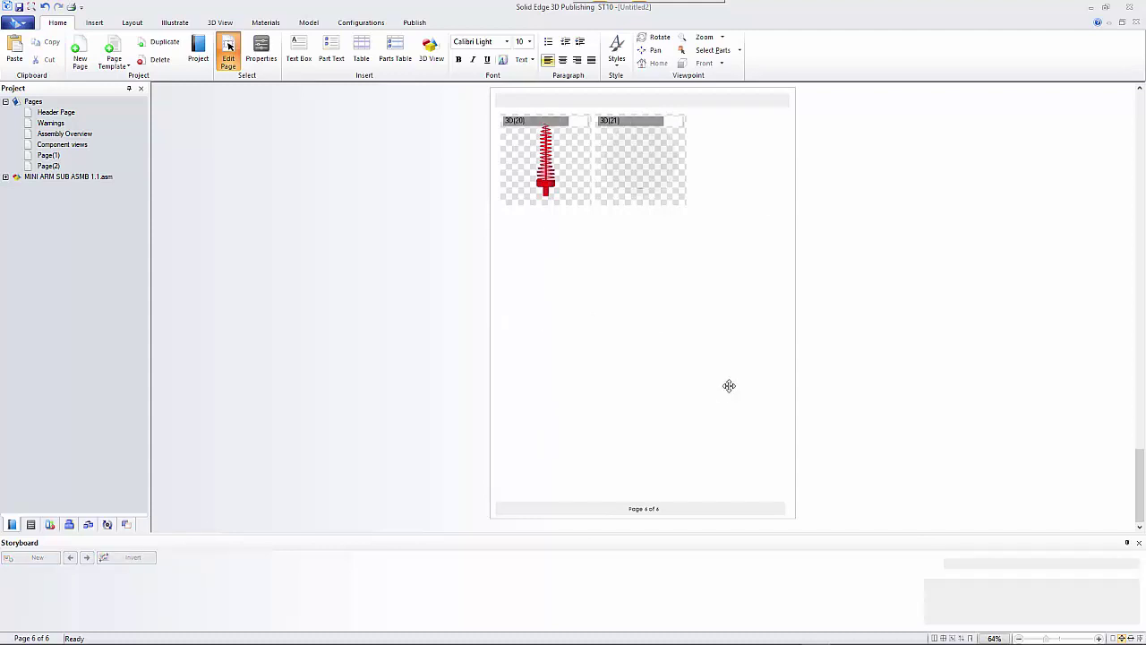
double_click(614, 169)
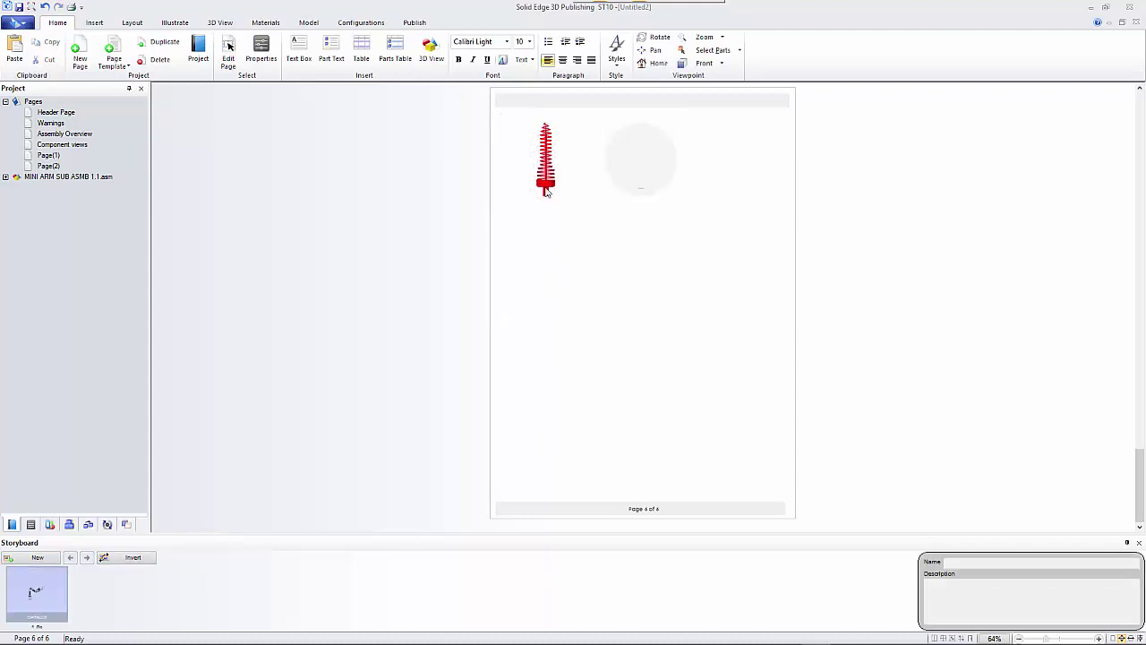
On Page(1), set the middle view of the bottom row to the first Isometric 30 axonometric orientation.
click(48, 155)
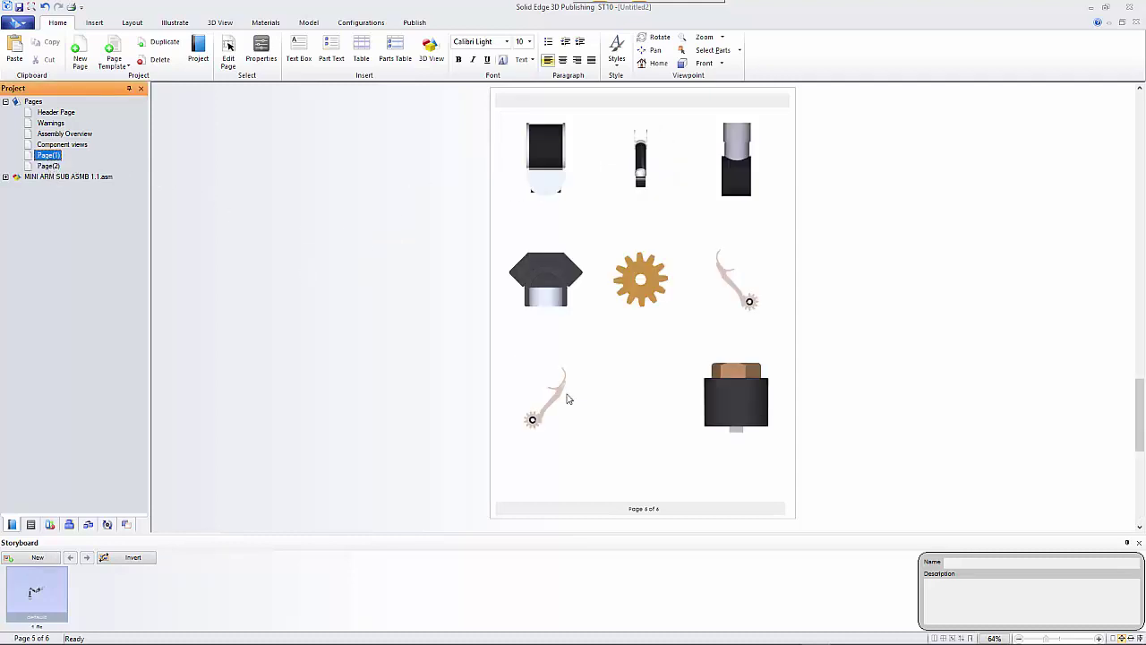
click(647, 408)
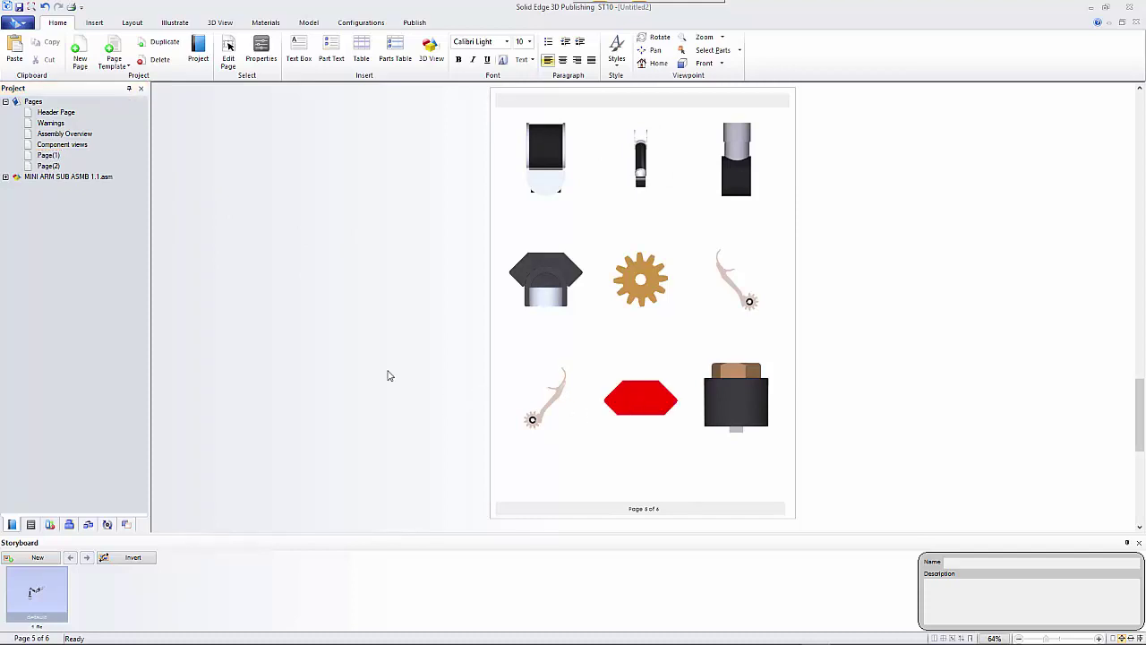
click(107, 524)
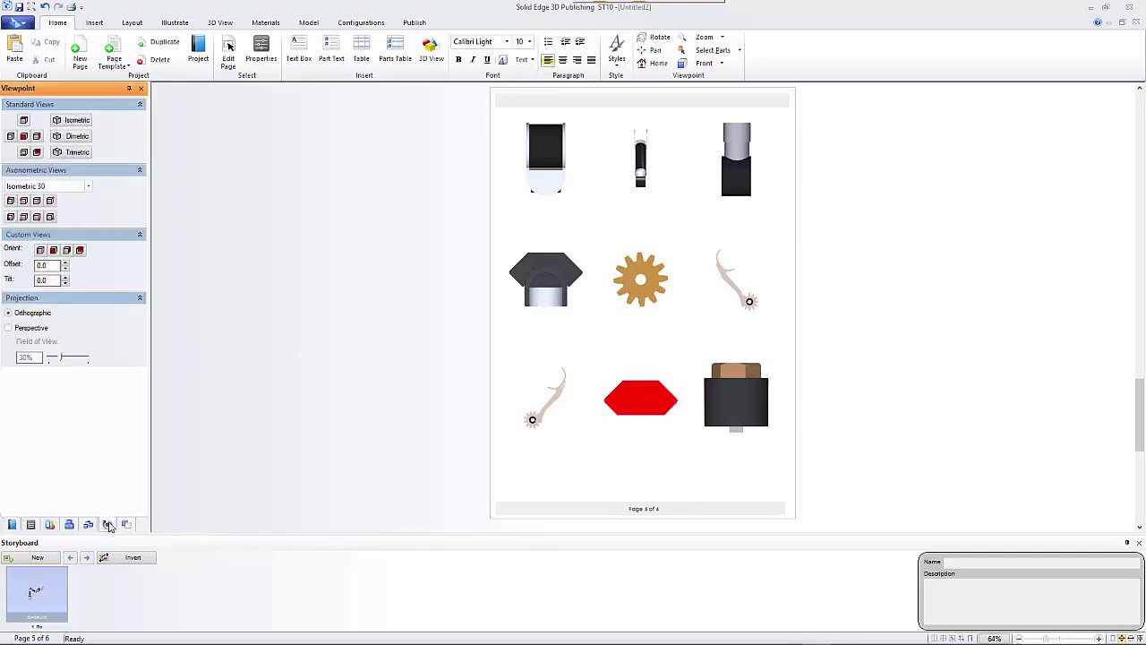
click(10, 202)
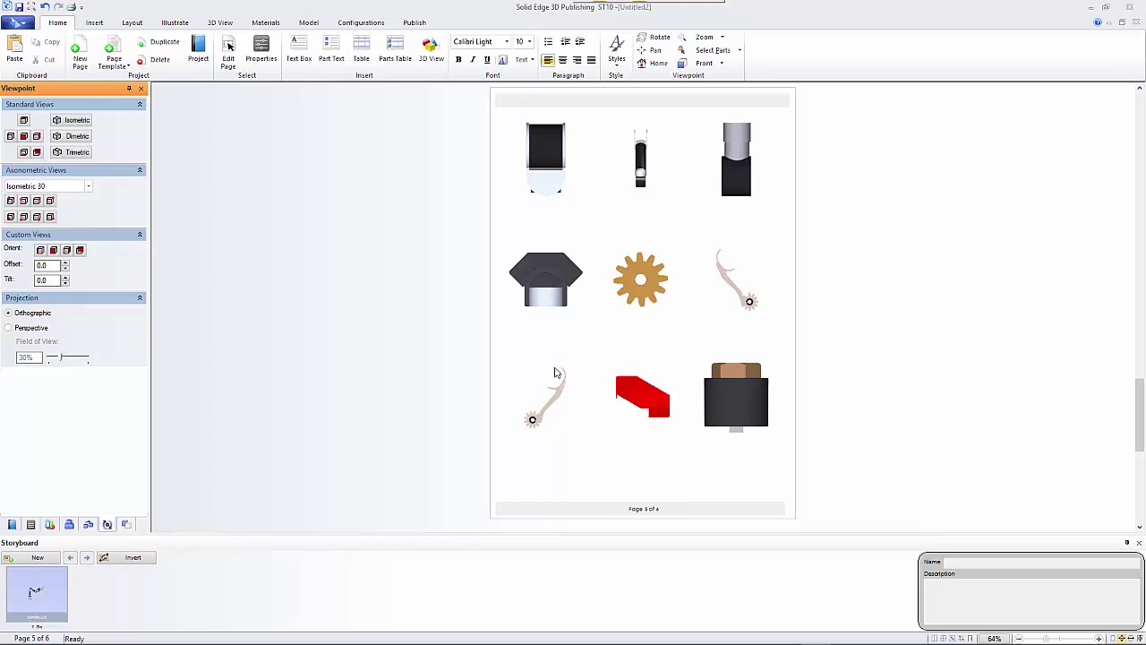
Cycle the middle top-row view on Page(1) through the first four Isometric 30 orientations, leaving it at the fourth.
click(640, 169)
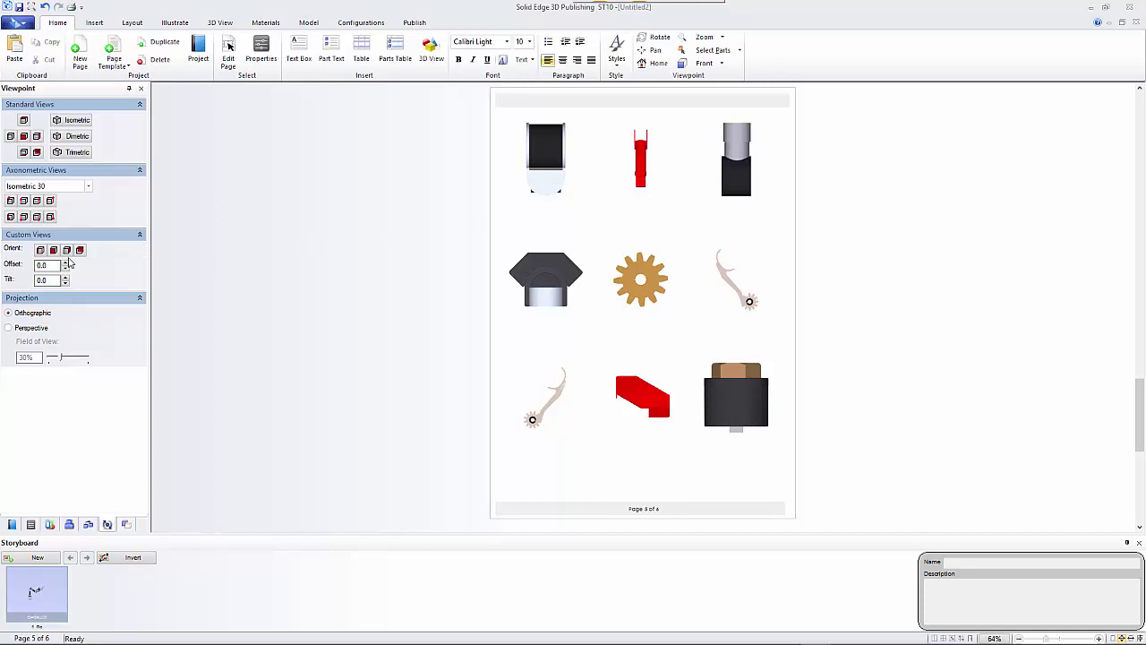
click(10, 200)
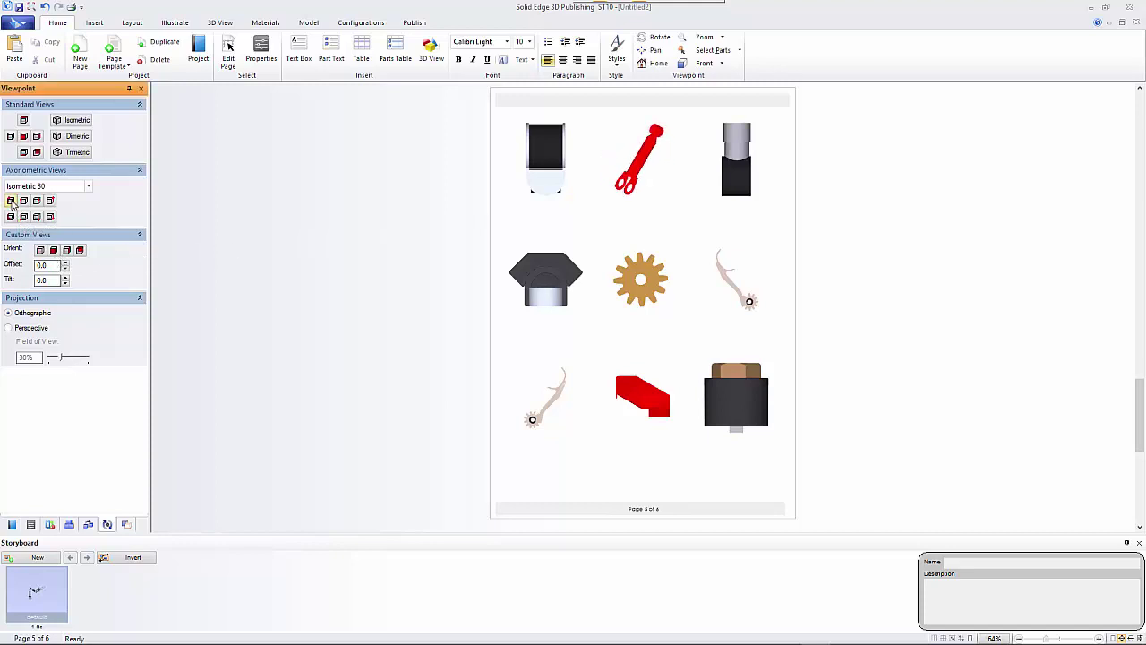
click(24, 203)
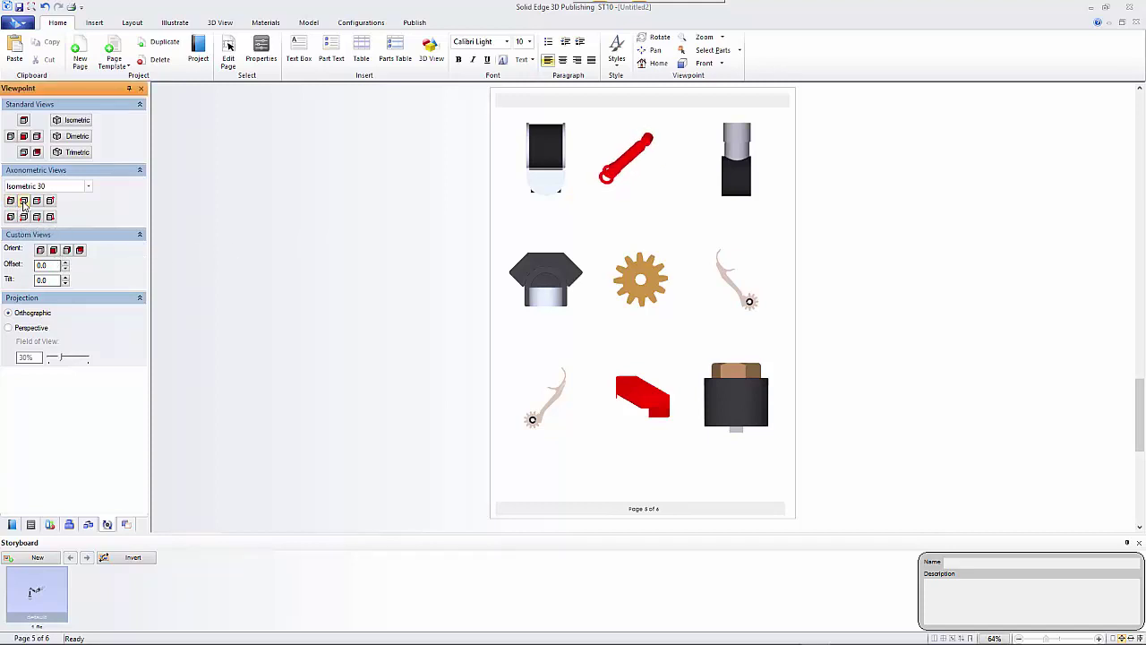
click(39, 205)
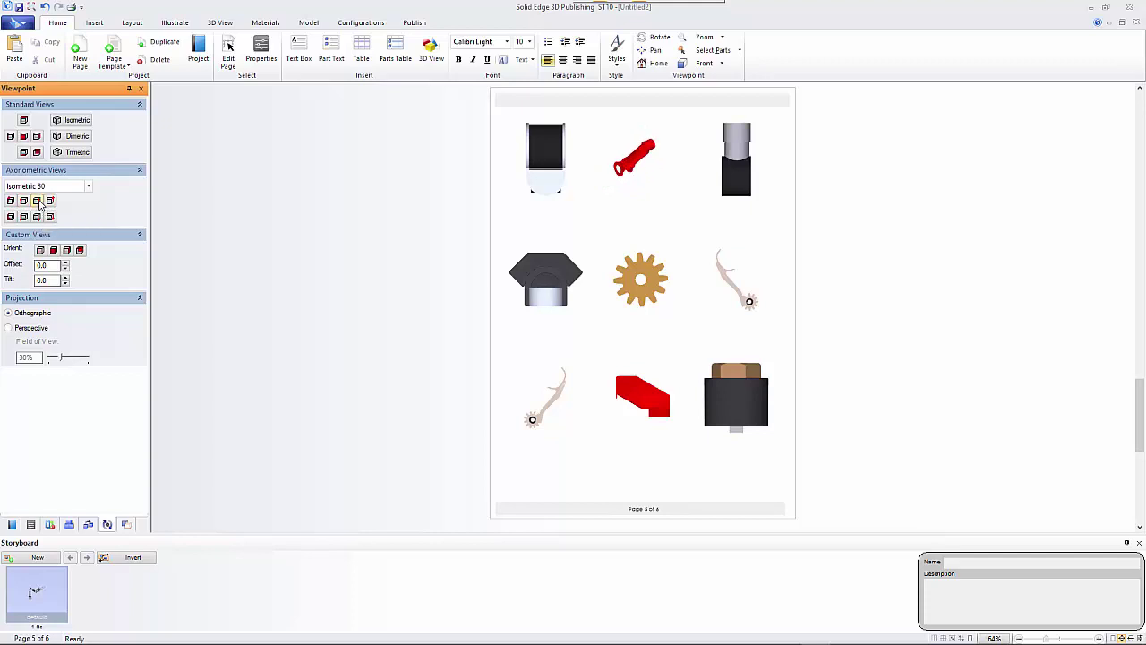
click(51, 202)
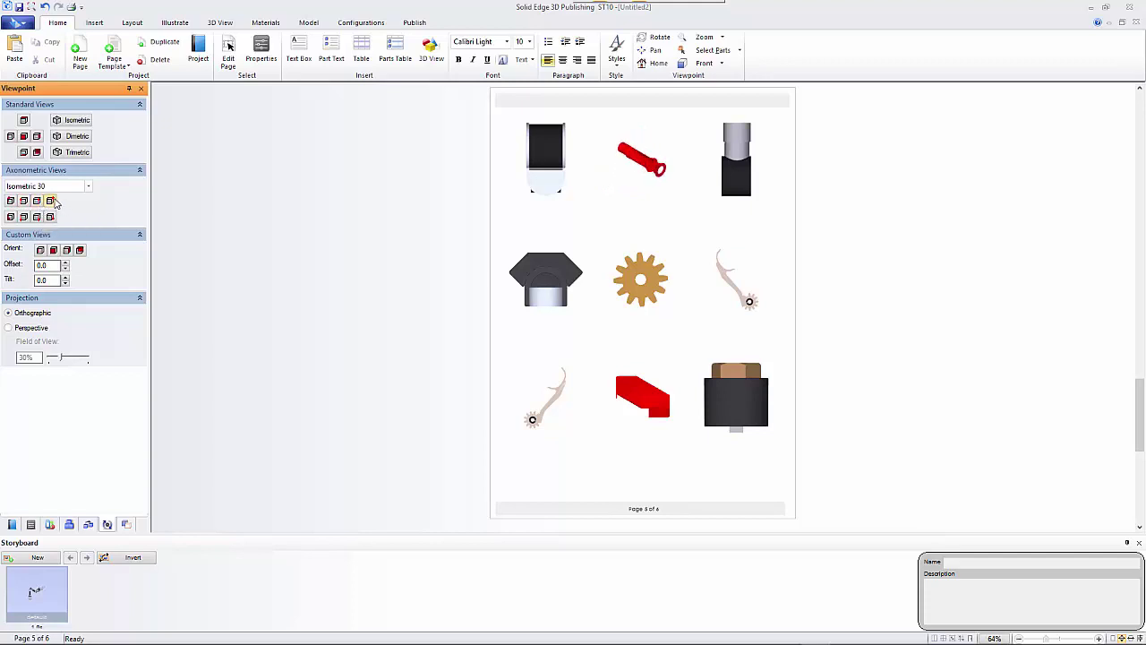